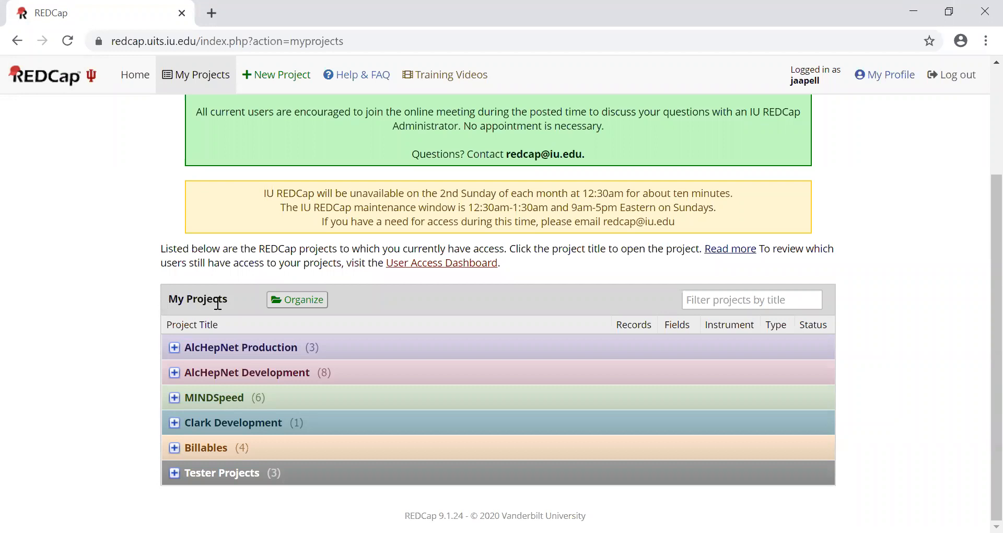
- View the Organize Projects dialog's folder creation and project assignment options, and close it without changes
click(308, 300)
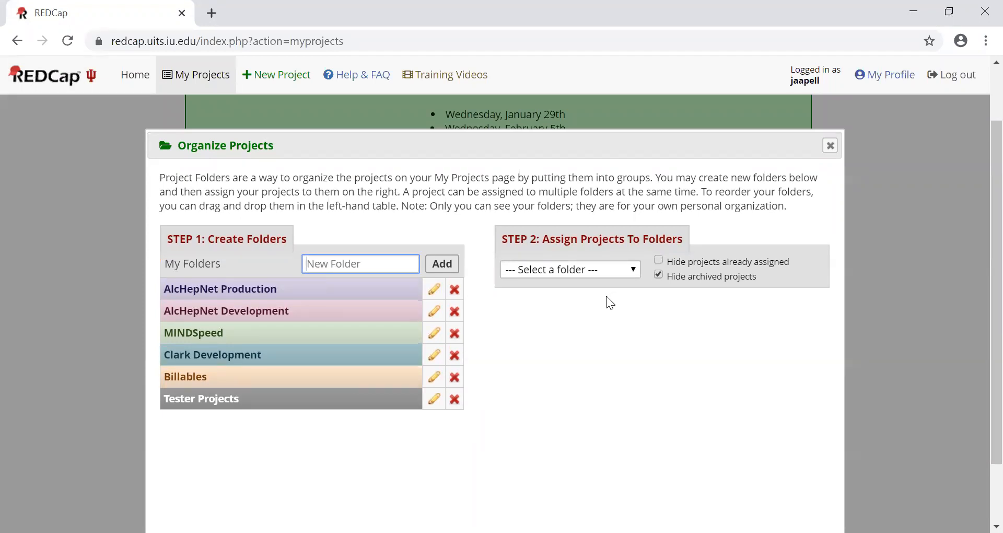
scroll(606, 296, down, 2)
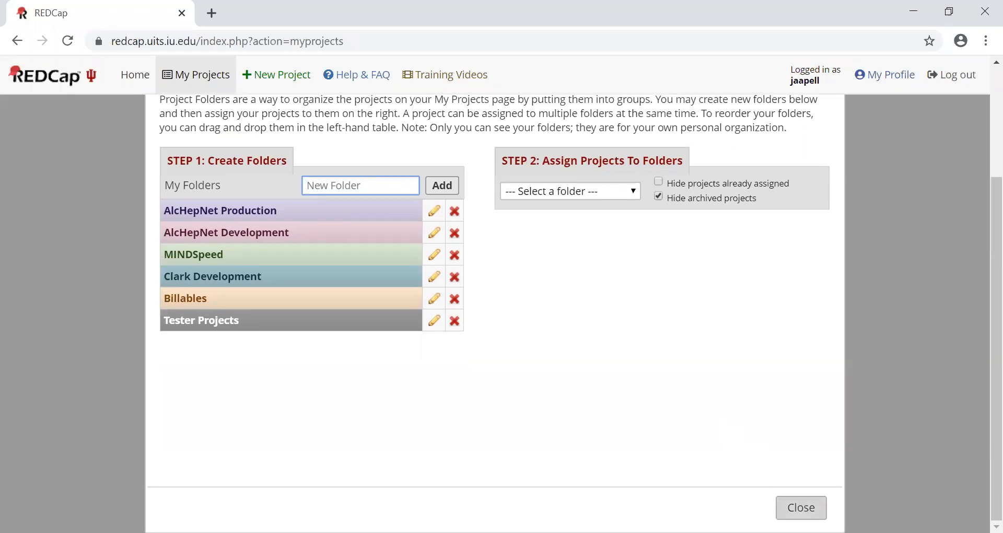
click(802, 508)
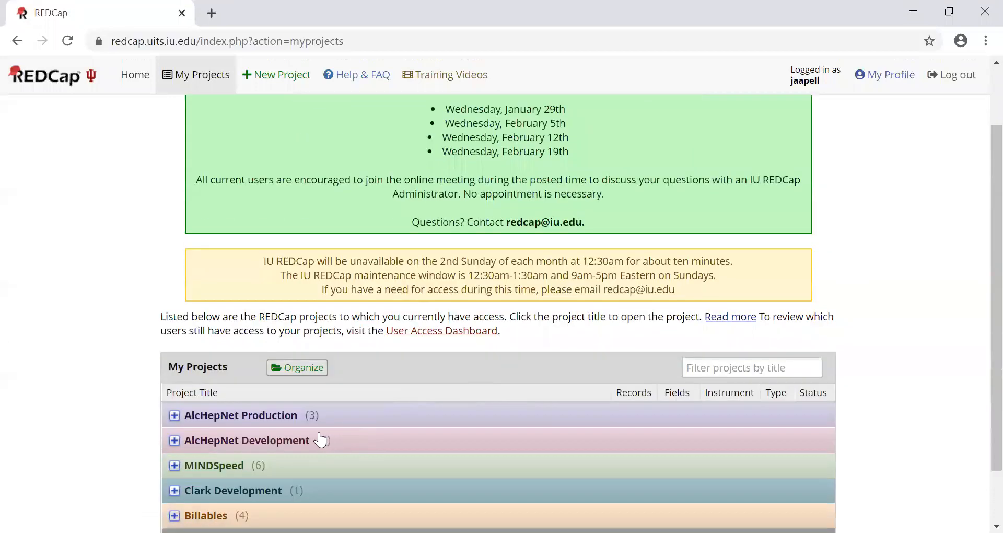
- Expand the AlcHepNet Development folder and open the project "DEVELOPMENT: AlcHepNet: Screening"
click(320, 440)
scroll(313, 444, down, 3)
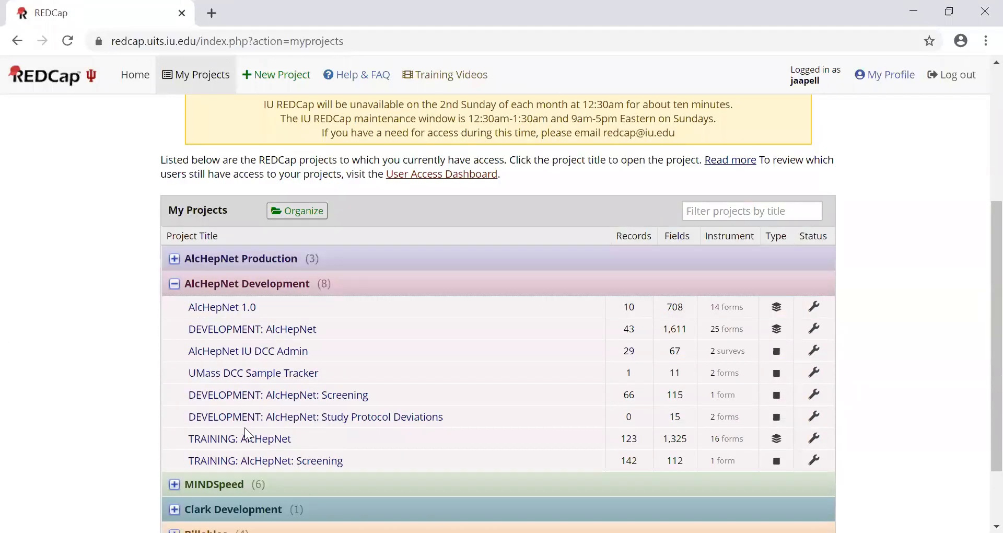
click(274, 398)
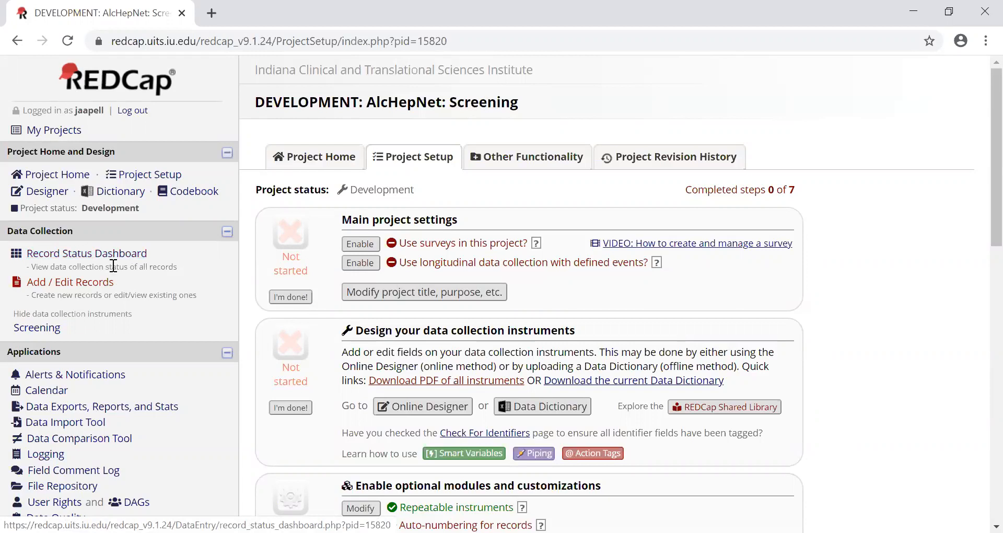
- View the Add / Edit Records page, and open the Record Status Dashboard with its entry field for a new record name
click(104, 281)
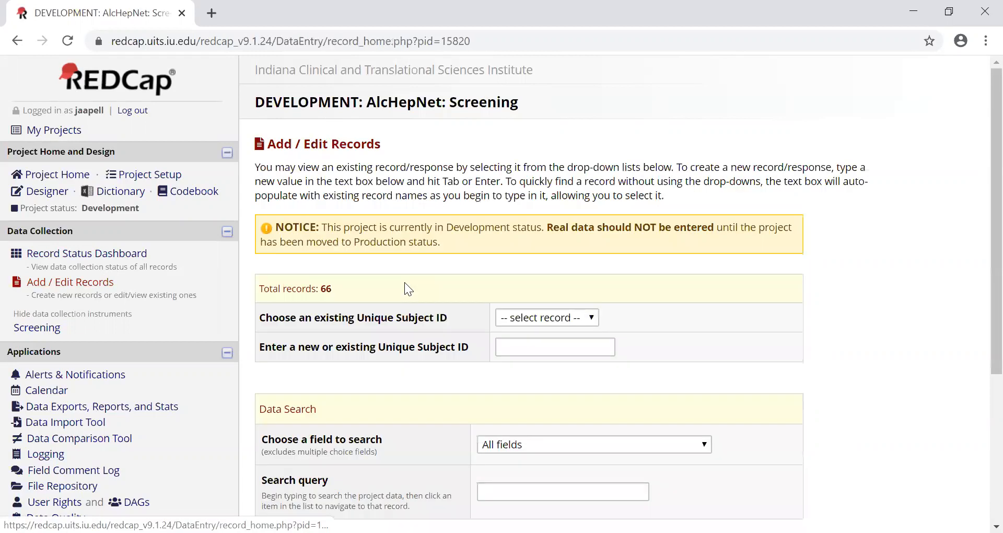
click(136, 256)
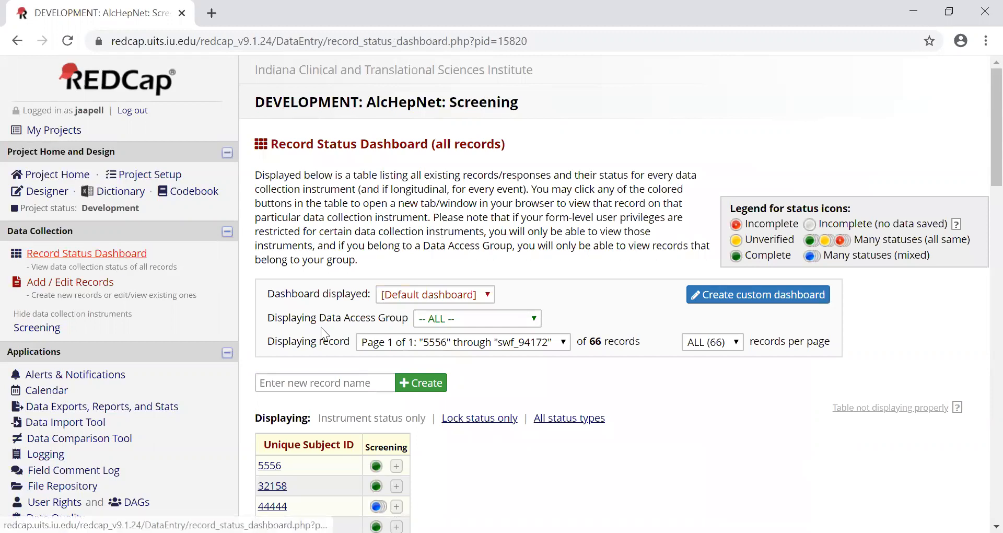
click(316, 383)
- Open the completed Screening form of the first subject in the dashboard's record list
scroll(477, 383, down, 1)
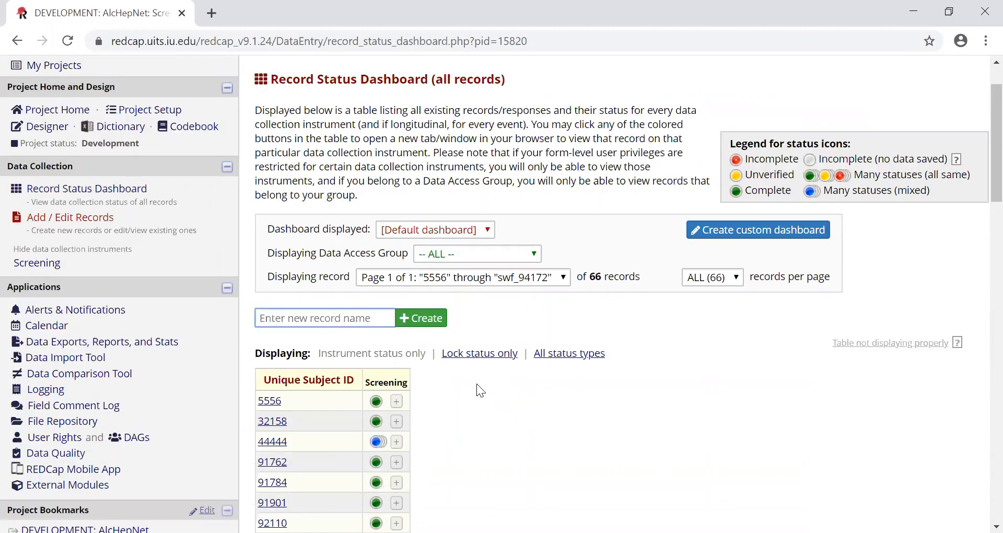
scroll(478, 377, down, 2)
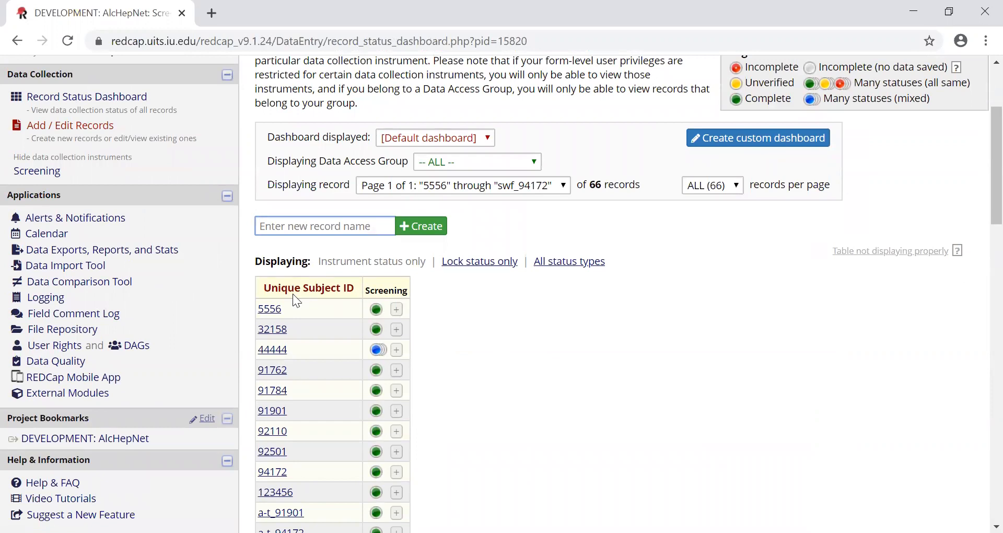
click(270, 310)
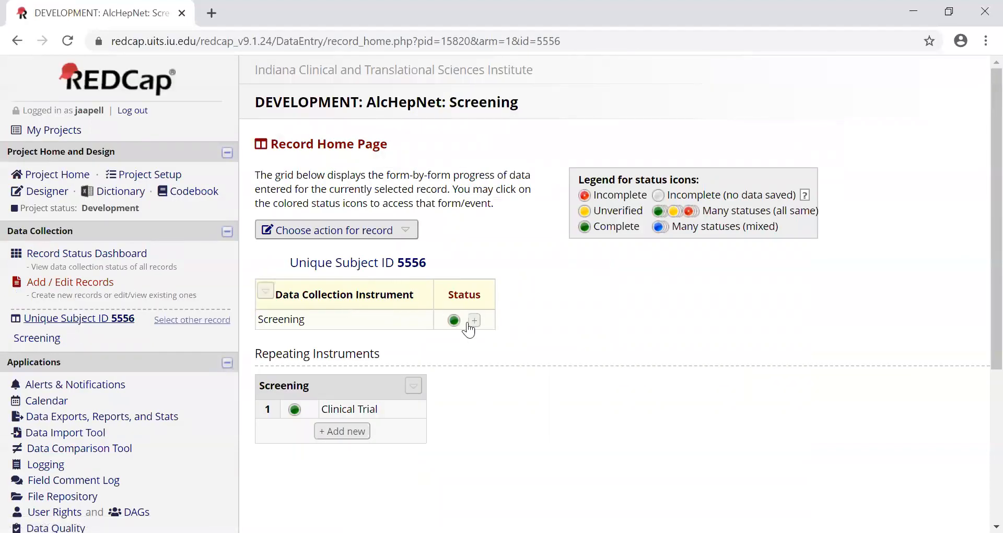
click(452, 320)
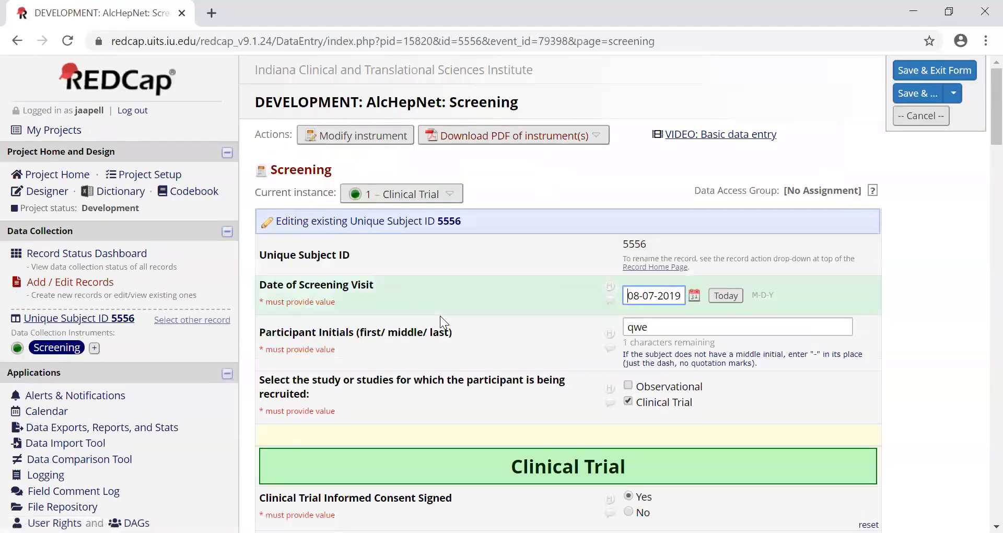
- Review the subject's Clinical Trial screening form, from consent and RCT inclusion criteria through eligibility, enrollment and form status
scroll(440, 315, down, 3)
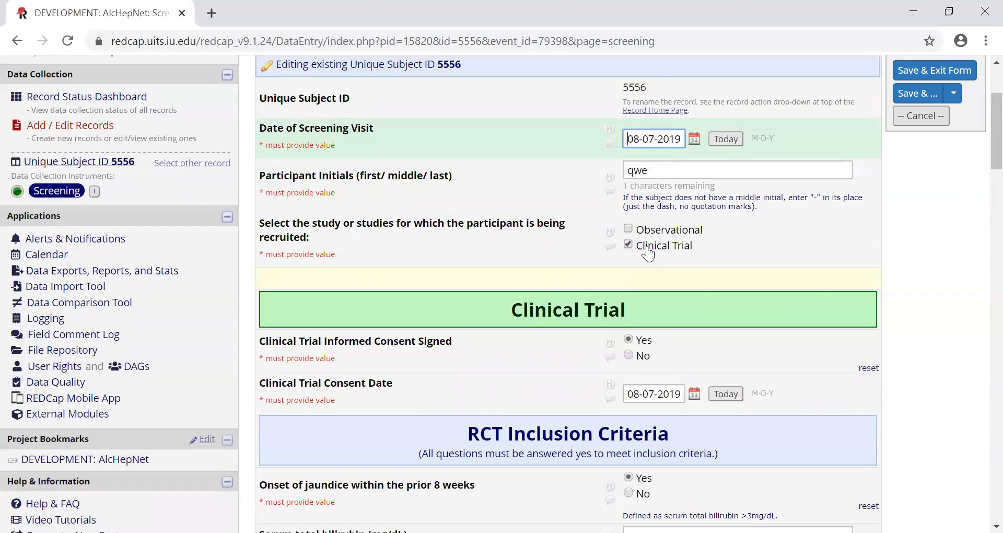
scroll(635, 267, down, 2)
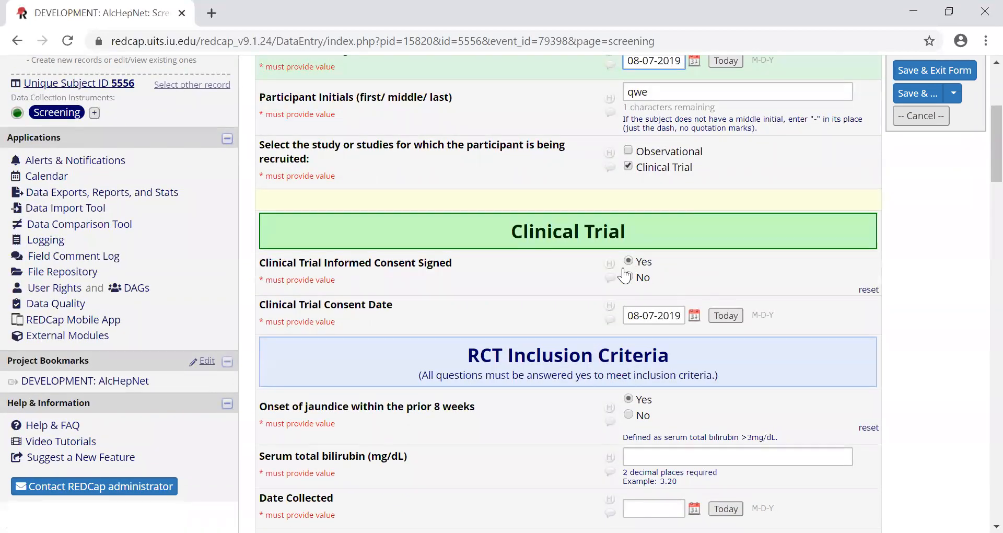
scroll(580, 299, down, 10)
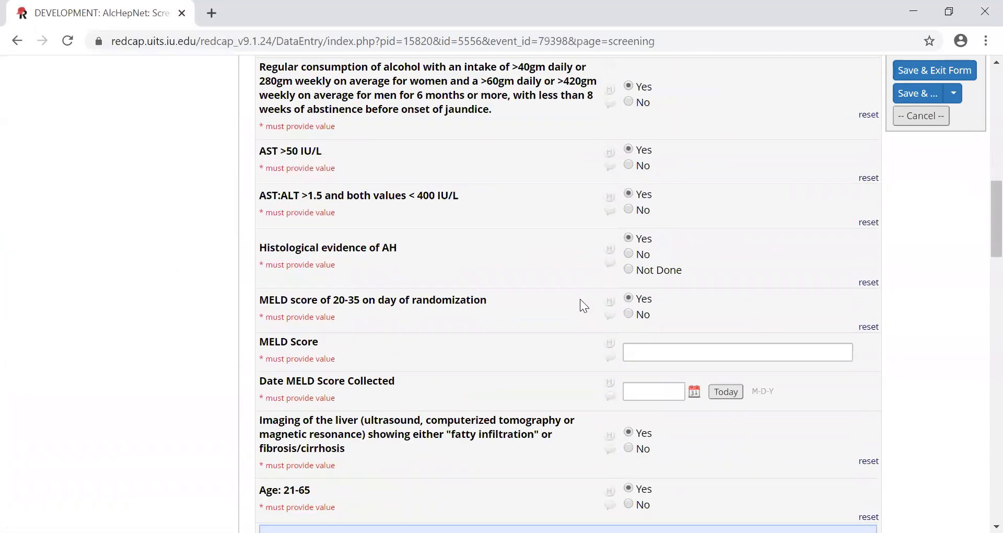
scroll(580, 299, down, 6)
scroll(581, 300, down, 5)
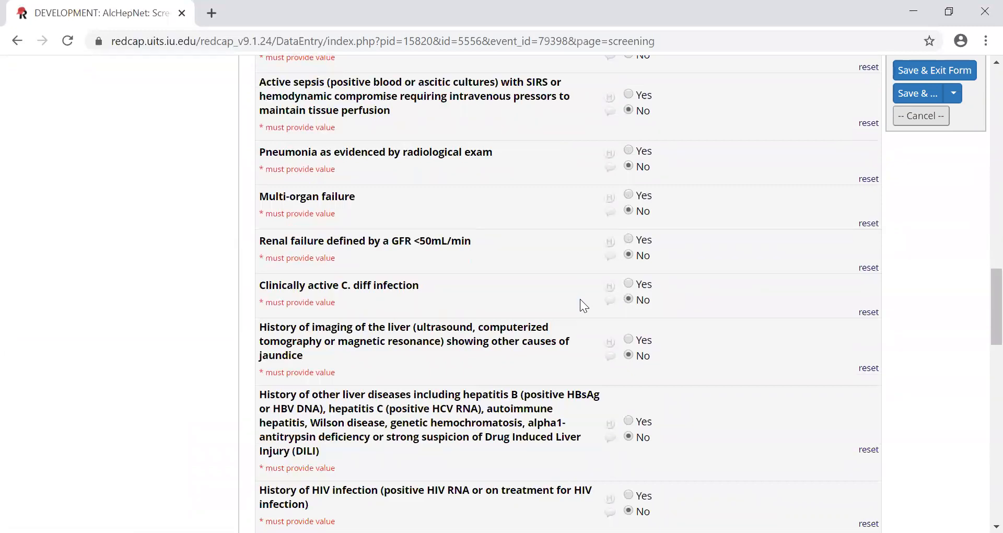
scroll(581, 300, down, 12)
scroll(580, 299, down, 6)
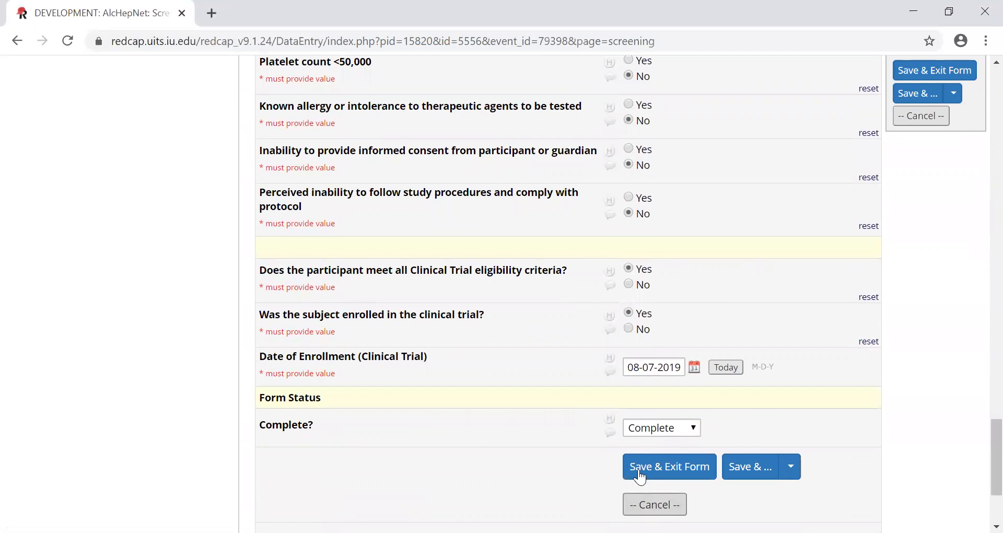
scroll(639, 467, up, 13)
scroll(639, 467, up, 17)
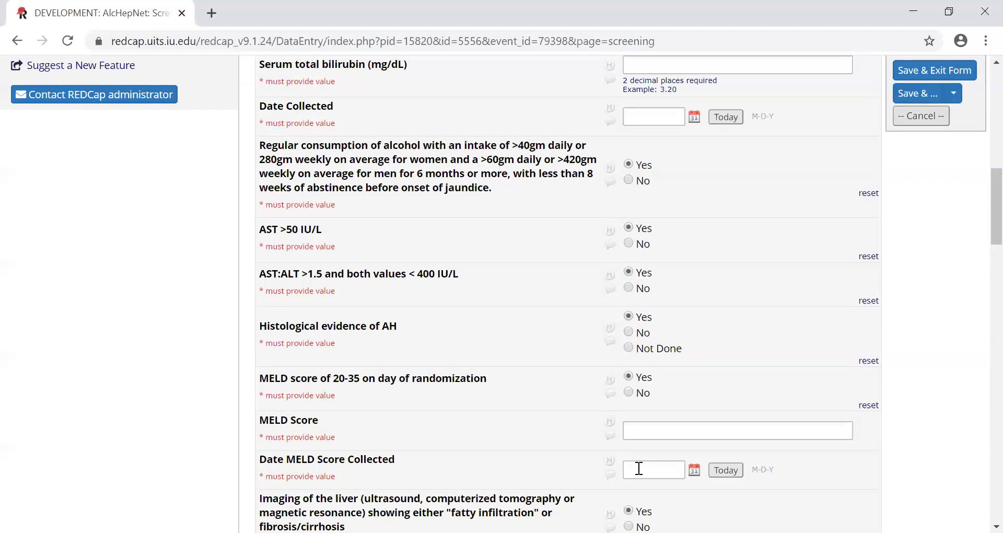
scroll(596, 462, up, 5)
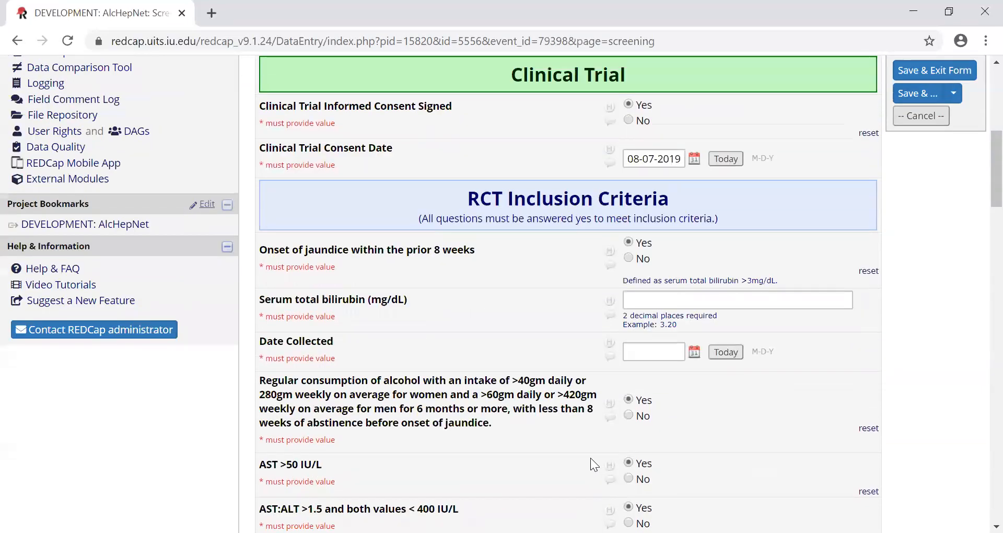
scroll(593, 457, up, 8)
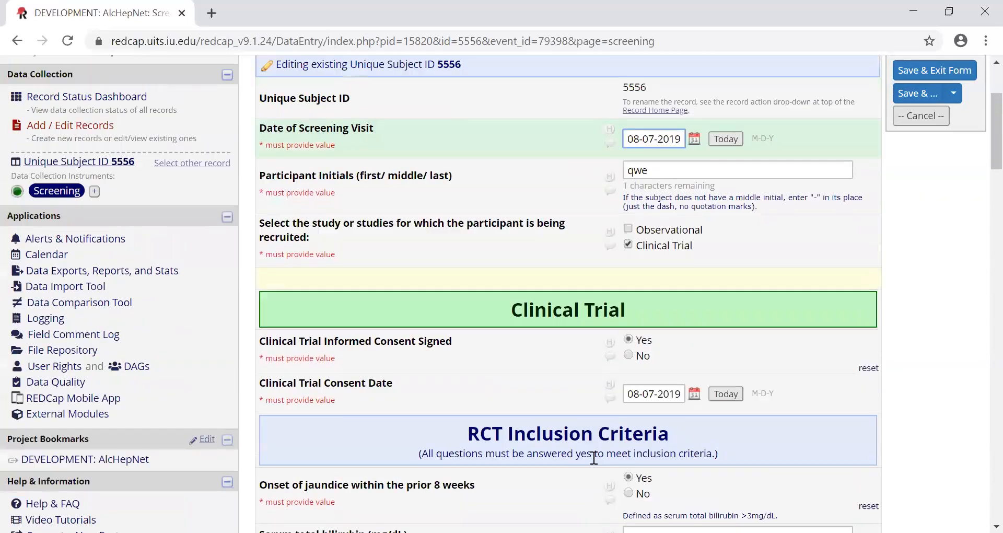
scroll(594, 457, up, 1)
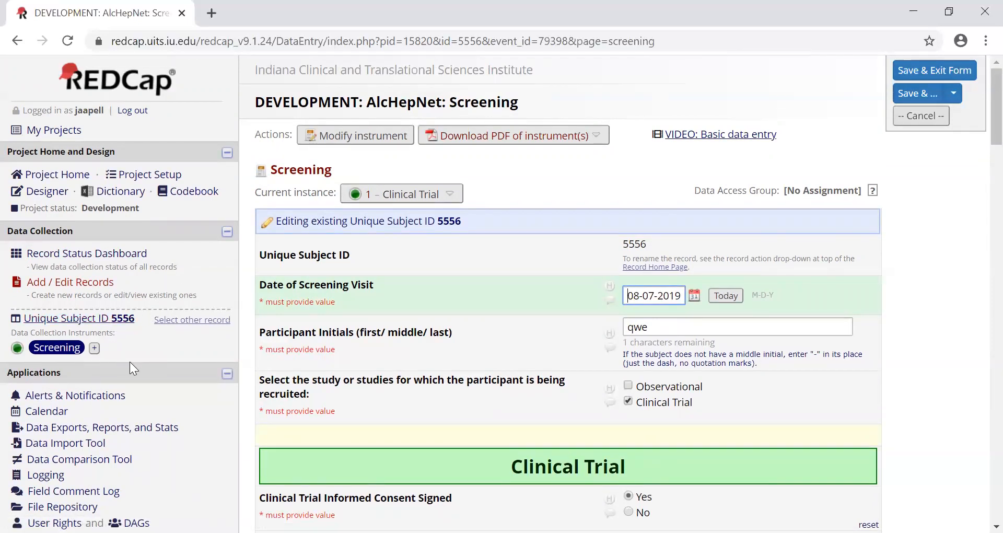
- Add a second Screening instance for this subject with today's date, 01-30-2020, as screening visit and Observational as the recruited study
click(94, 348)
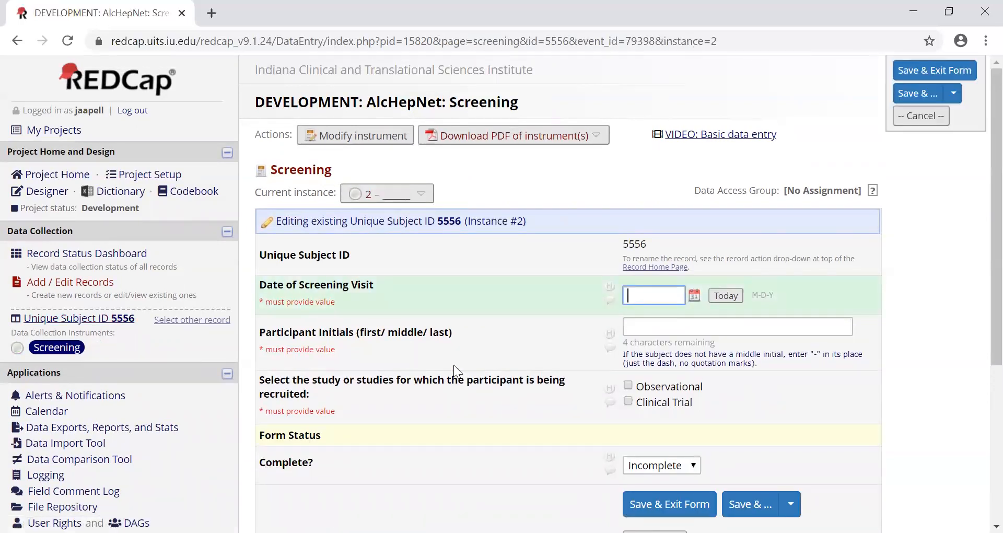
click(726, 296)
click(679, 384)
scroll(679, 373, down, 3)
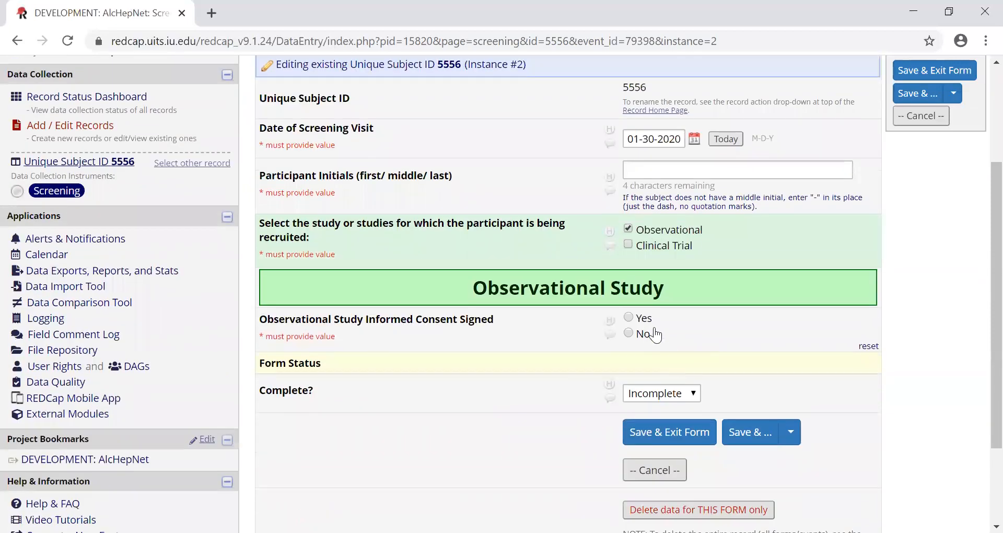
- Mark the Observational Study informed consent as signed and set the subject's arm to "CASE: Heavy drinker with alcoholic hepatitis"
click(639, 319)
scroll(643, 355, down, 3)
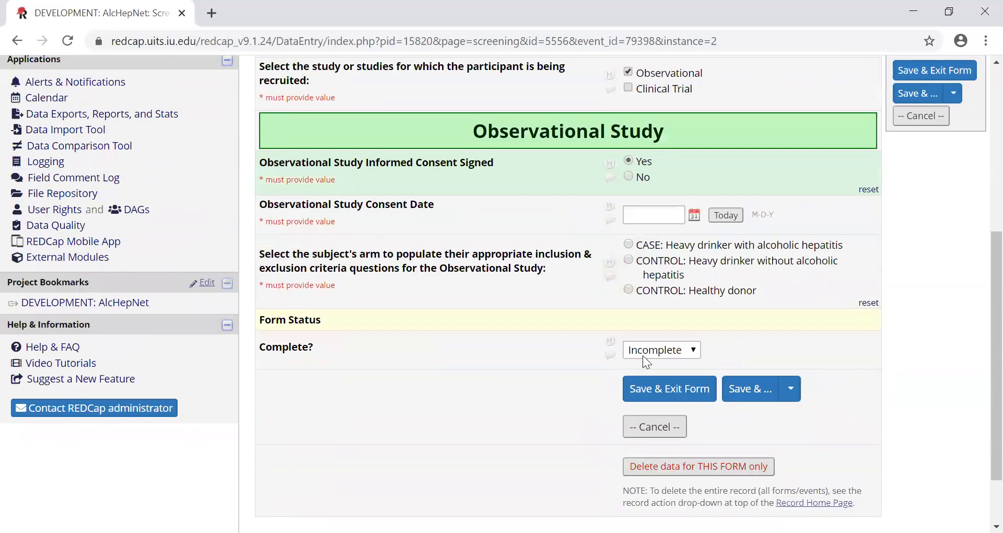
scroll(643, 356, up, 2)
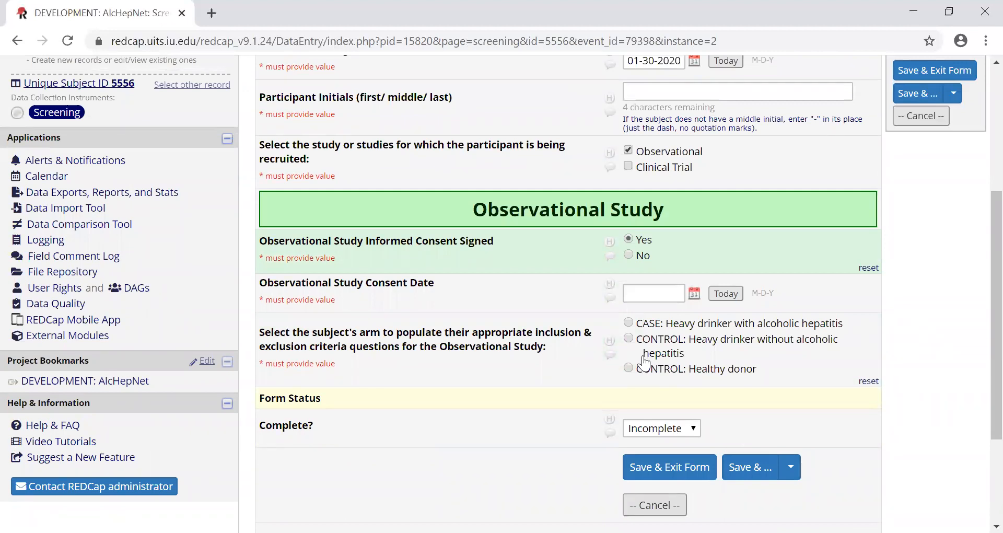
scroll(647, 361, up, 2)
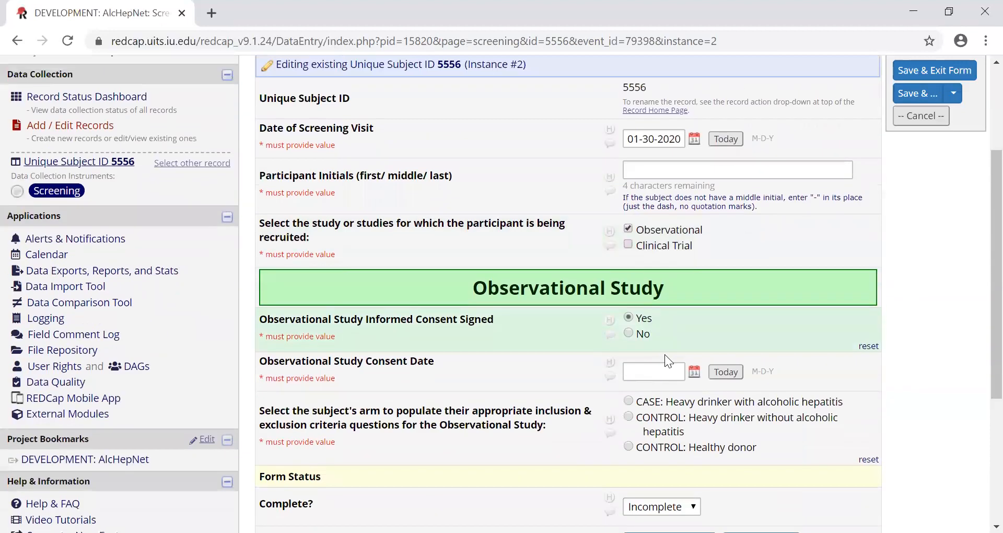
click(658, 403)
- Examine the observational inclusion and exclusion criteria questions and the WIRB amendment note shown for the selected arm
scroll(659, 403, down, 5)
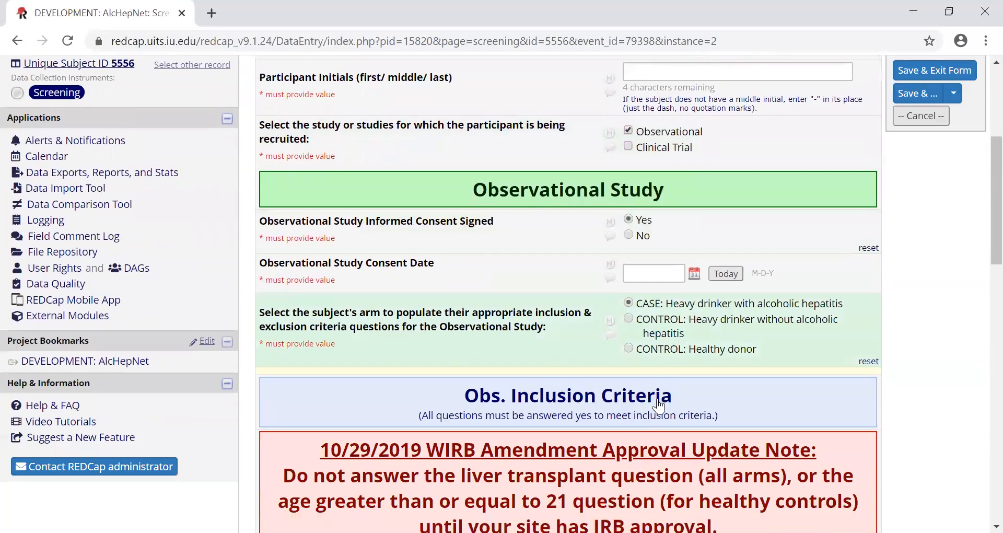
scroll(659, 399, down, 6)
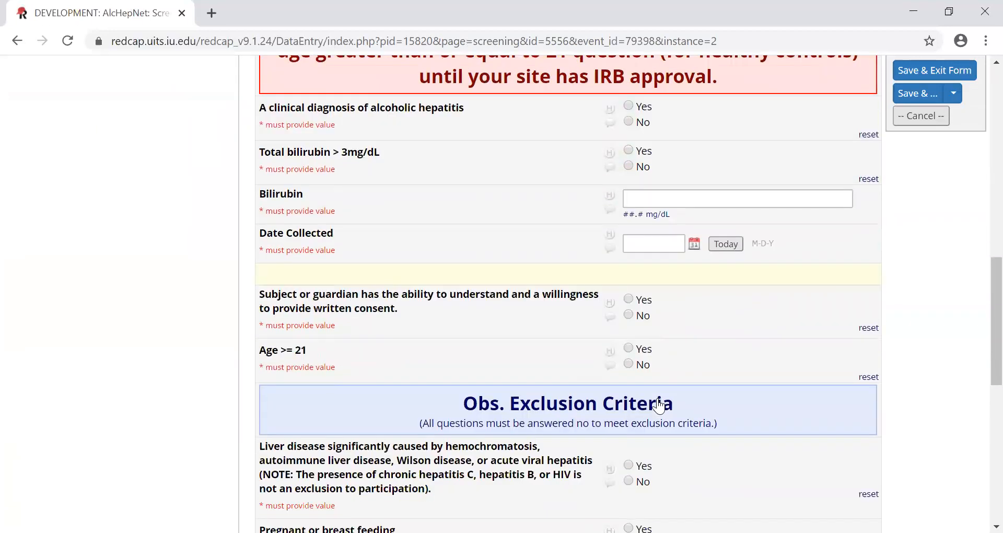
scroll(659, 406, down, 2)
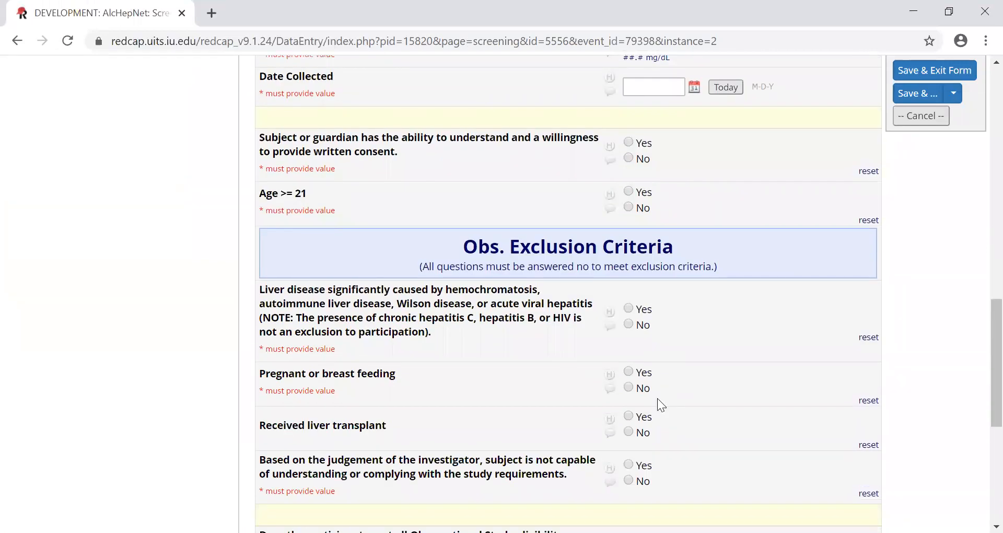
scroll(658, 400, down, 3)
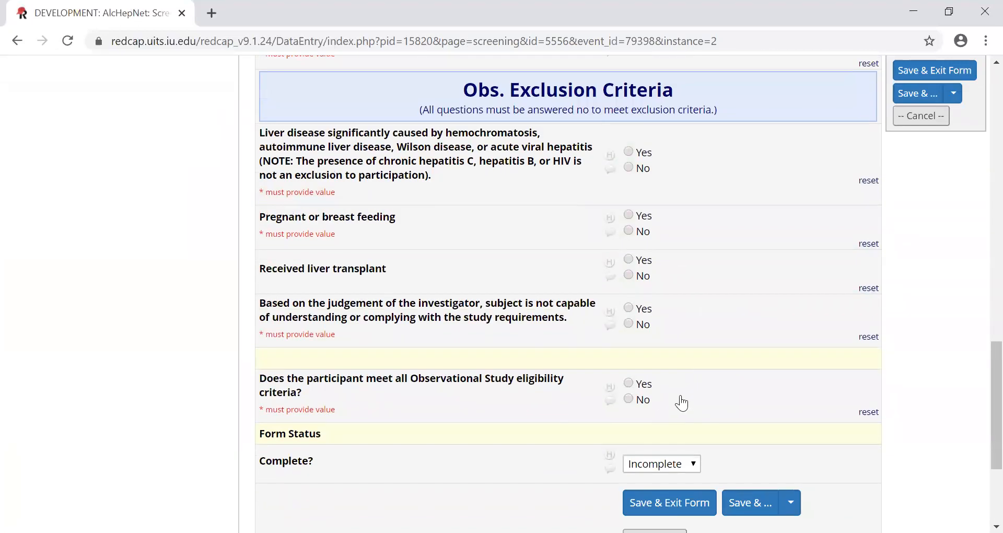
scroll(693, 400, up, 9)
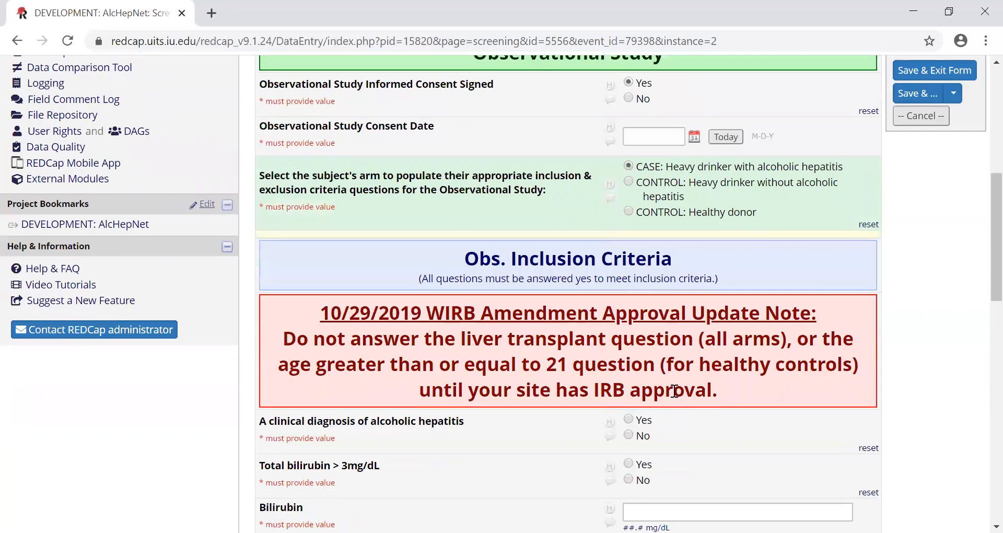
scroll(599, 376, up, 5)
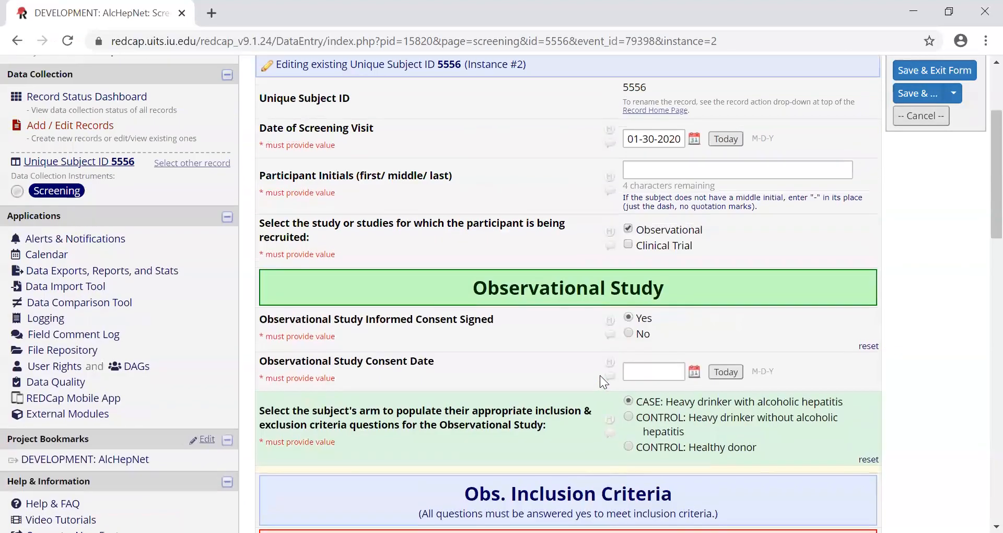
scroll(600, 375, up, 2)
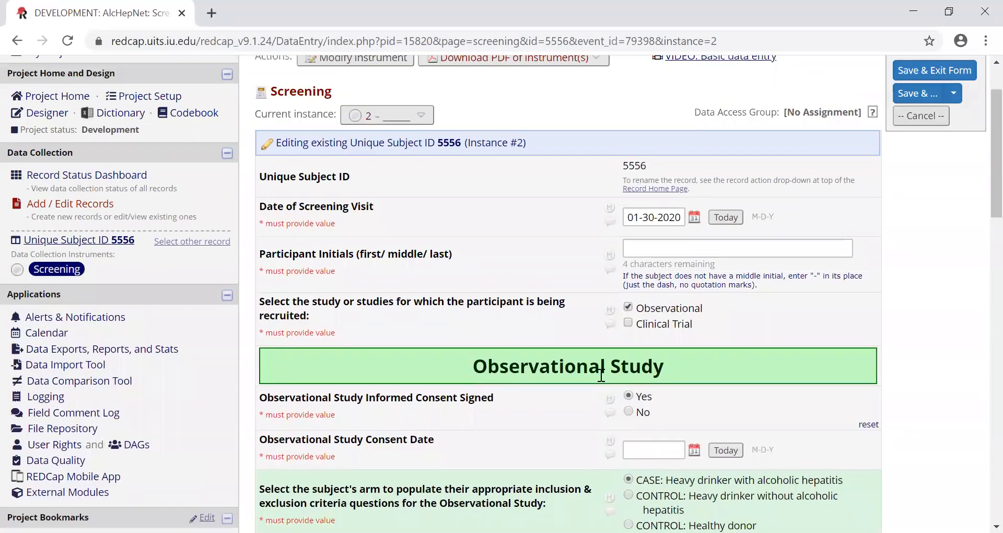
scroll(602, 375, down, 17)
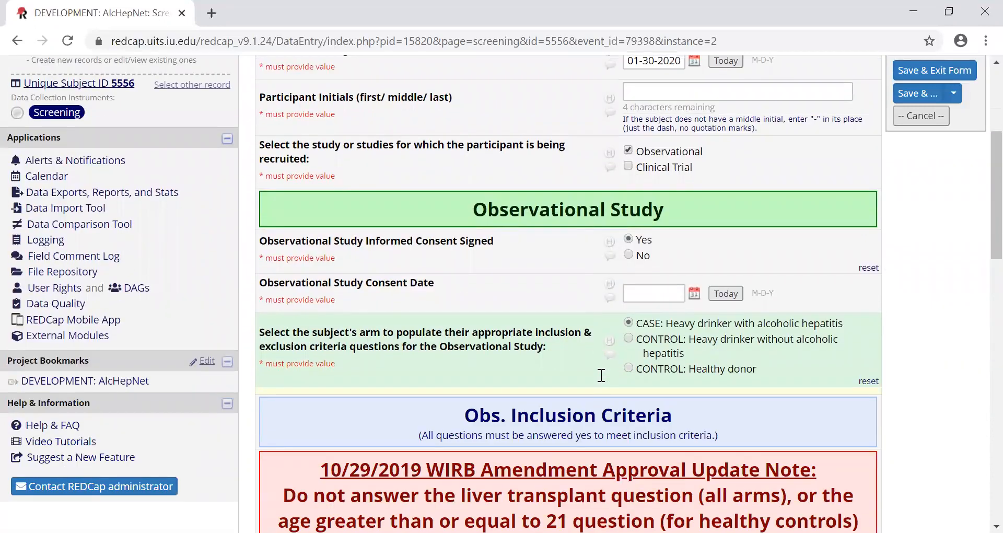
scroll(602, 375, up, 9)
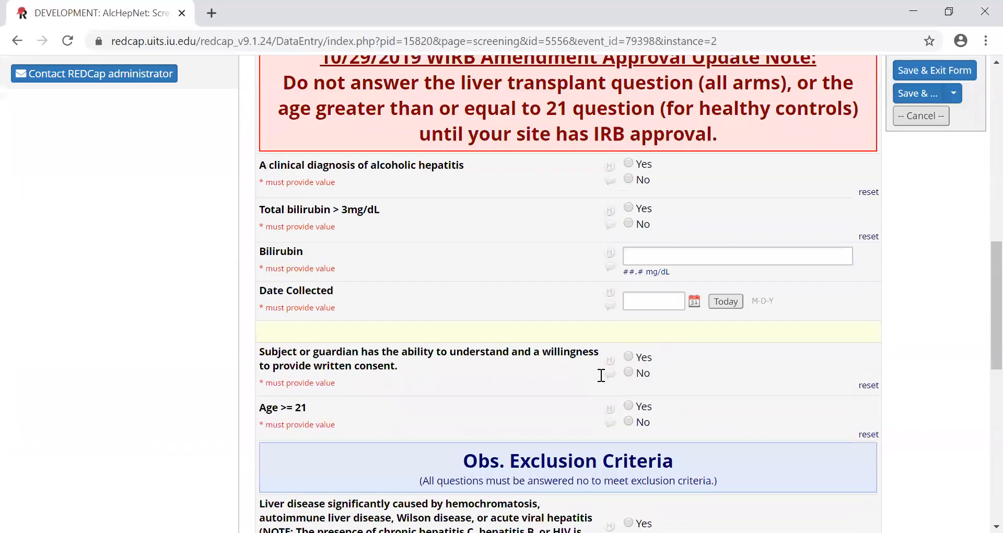
scroll(585, 321, up, 3)
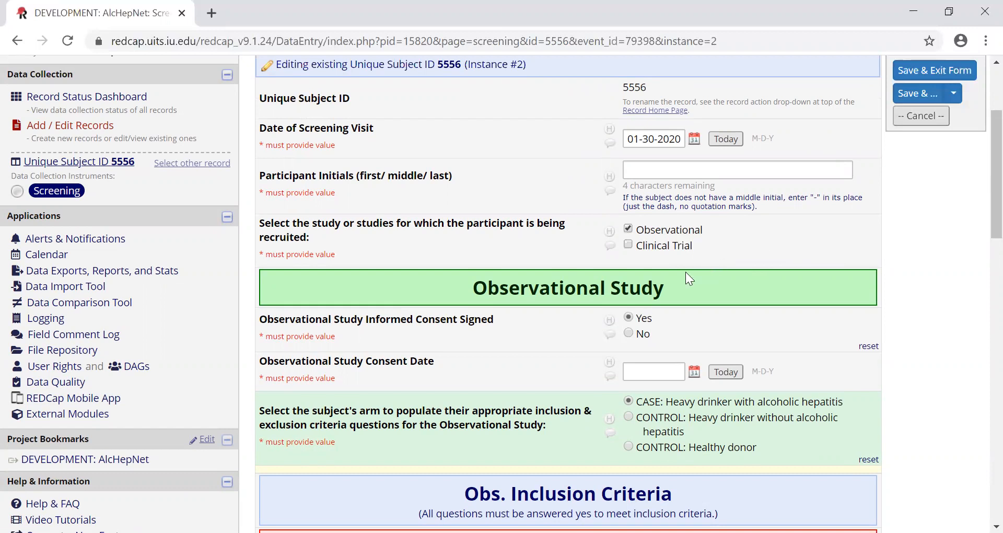
- Leave the second Screening instance without saving its changes and open the DEVELOPMENT: AlcHepNet project
scroll(685, 272, up, 3)
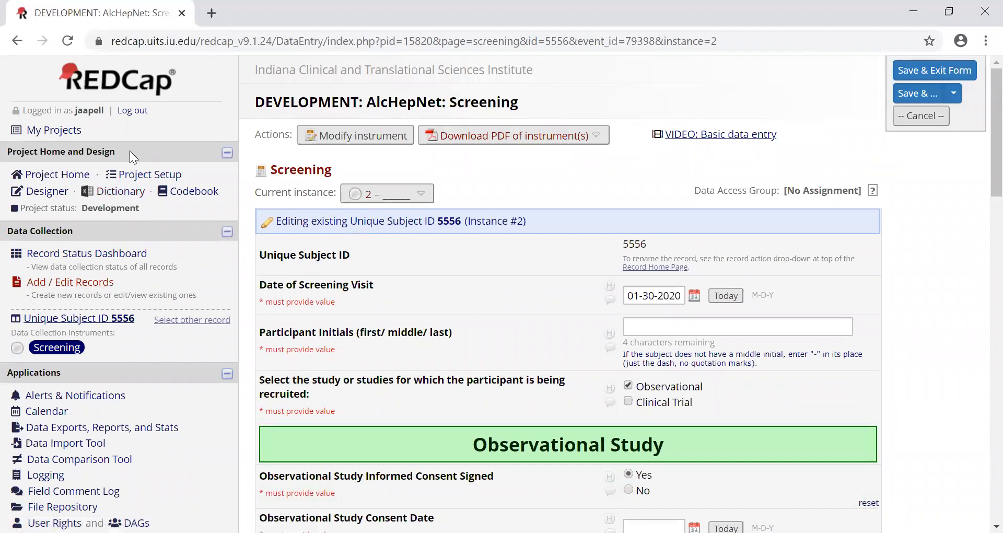
click(76, 131)
click(541, 353)
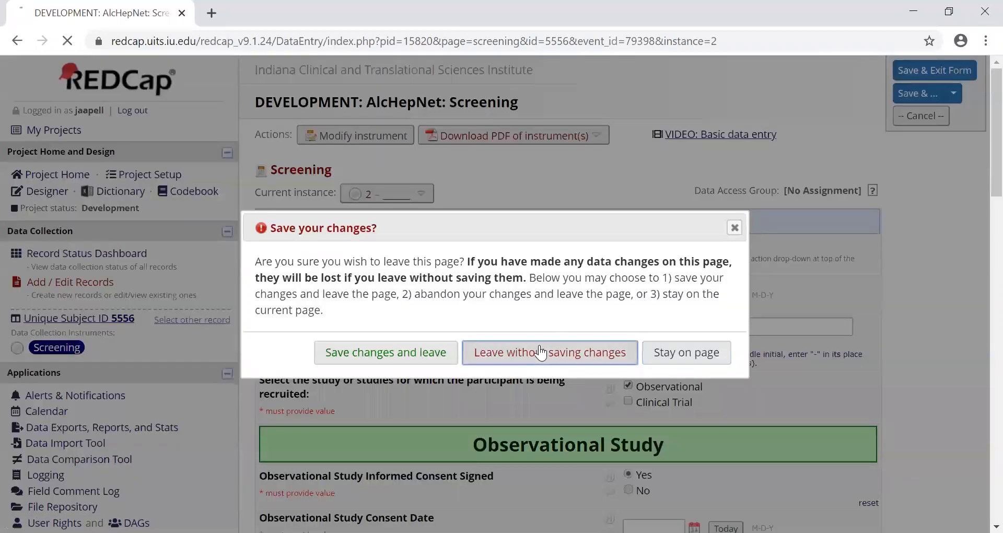
scroll(538, 340, down, 5)
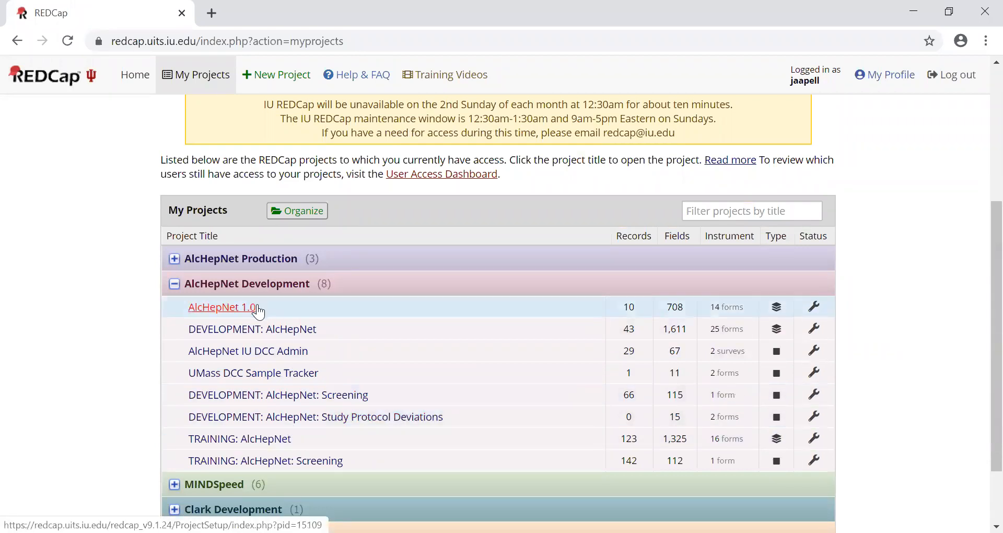
click(258, 335)
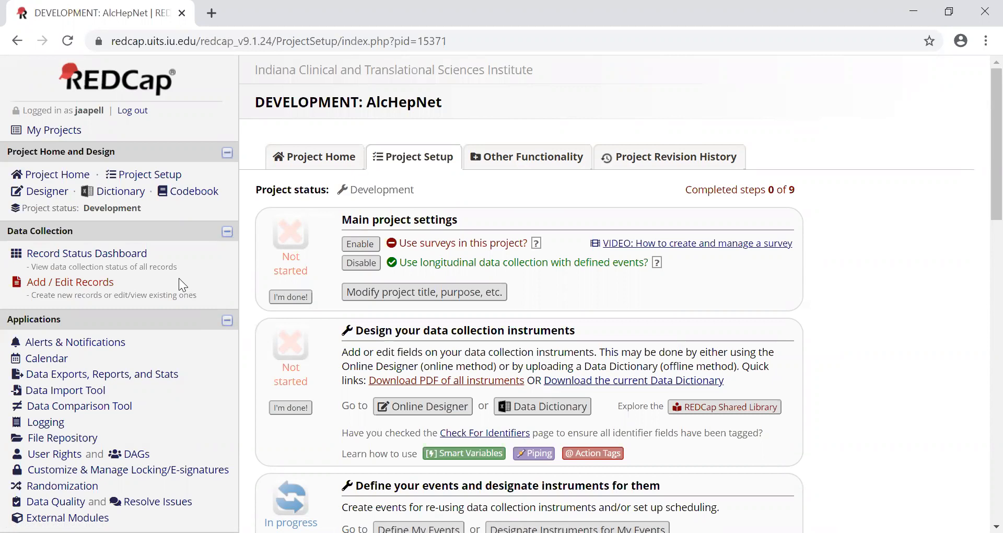
- Enter a new Unique Subject ID for Arm 1: Subject Profile on the Add / Edit Records page
click(110, 282)
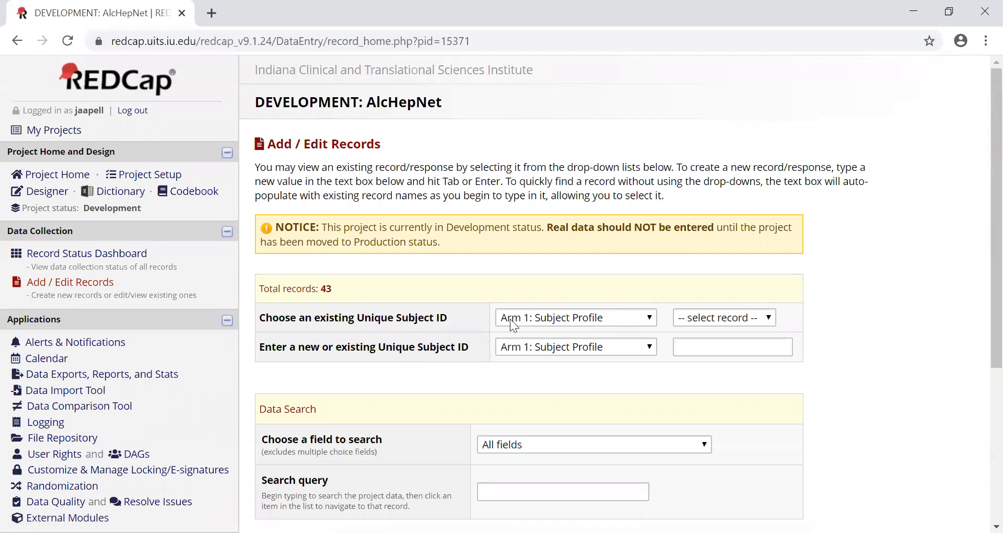
click(762, 351)
text(55555)
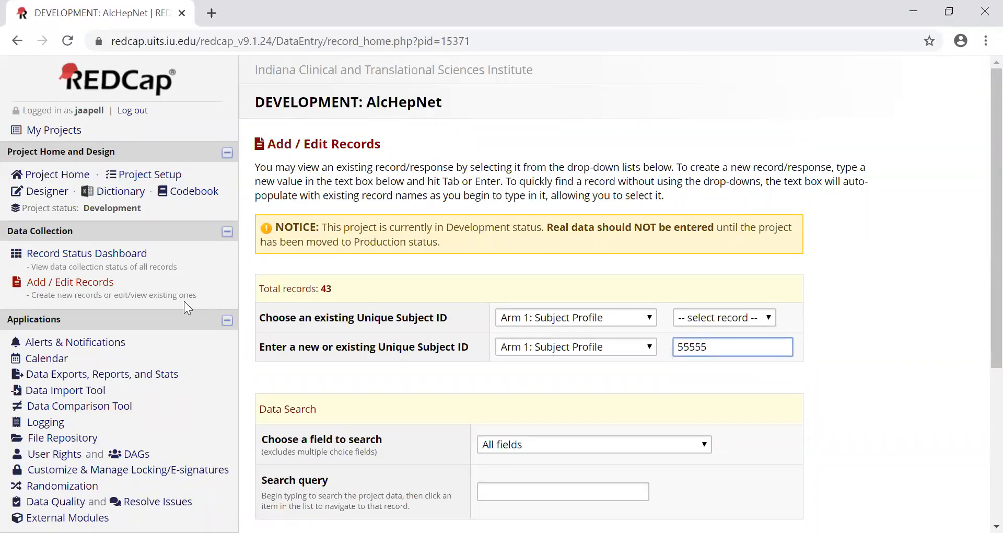
- Open the Record Status Dashboard and examine the study arms and the Arm 1: Subject Profile form statuses
click(136, 256)
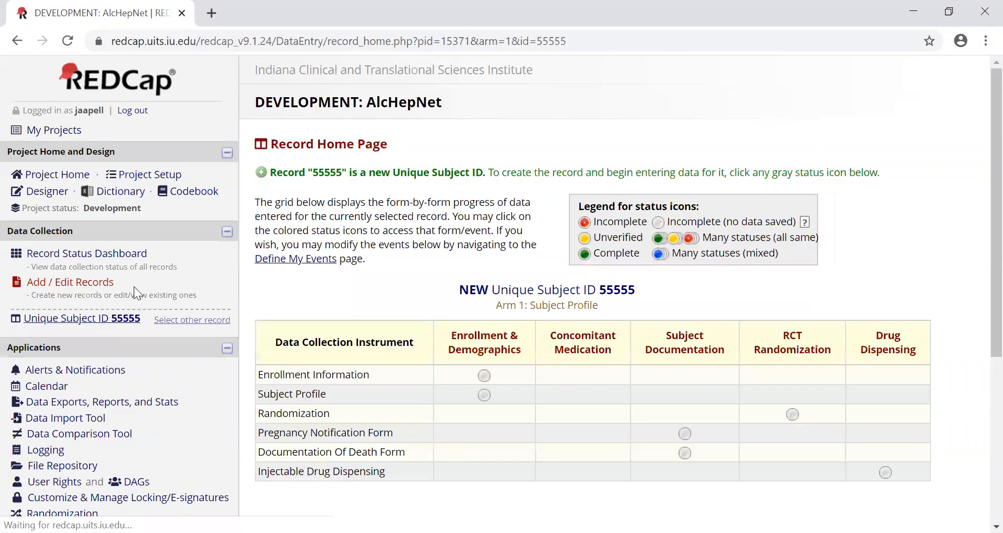
click(130, 254)
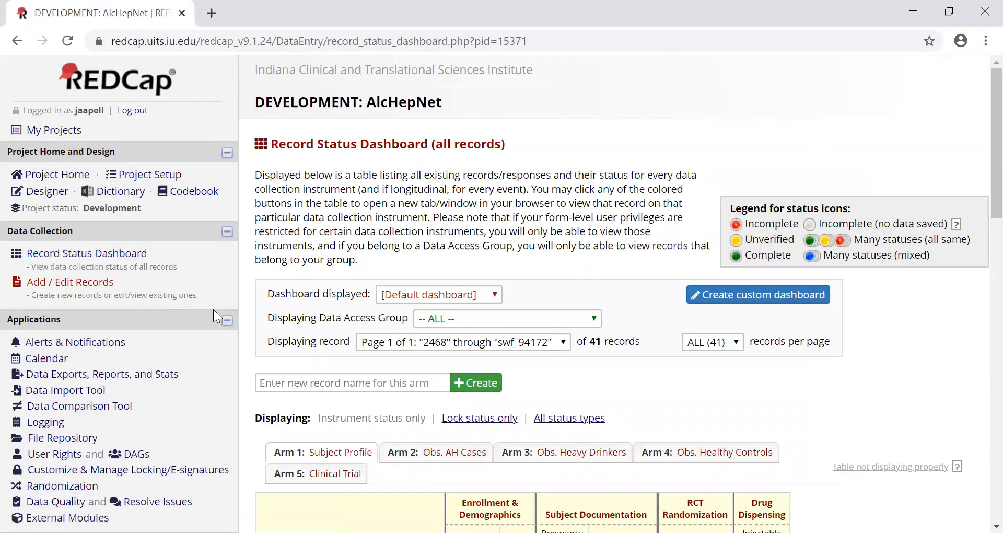
scroll(342, 304, down, 4)
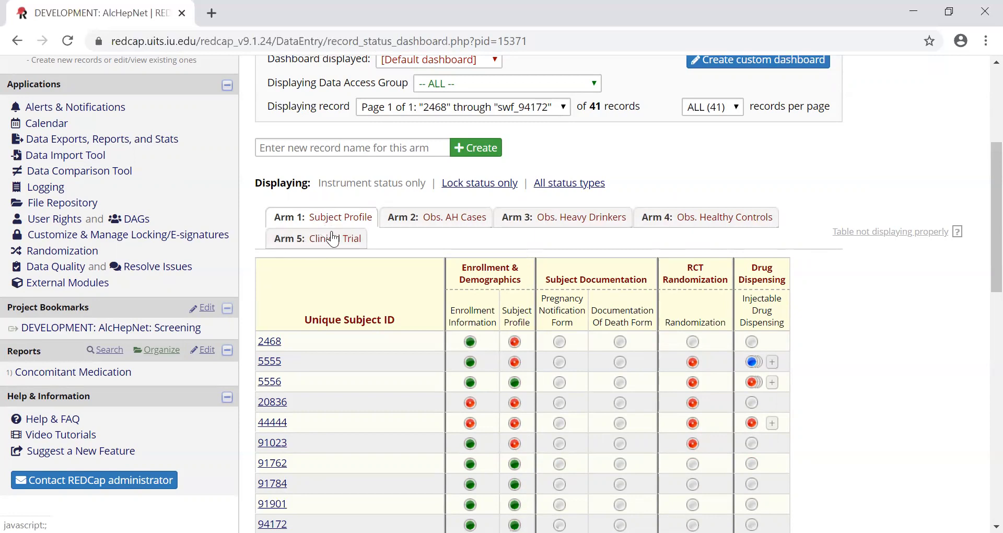
scroll(315, 311, down, 2)
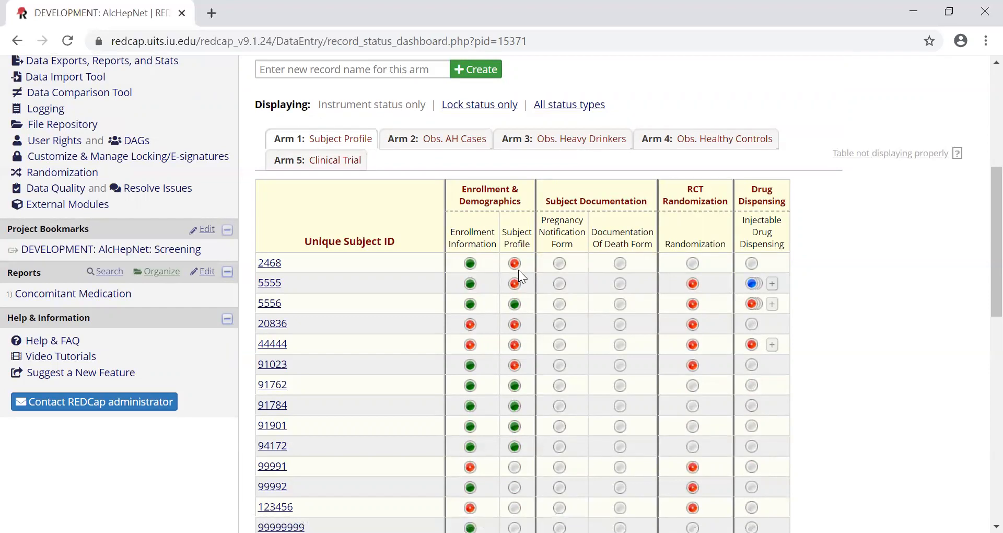
- Open the first listed subject's Enrollment Information form and review enrolled studies, study arm, MELD stratification, randomization notice and form status
click(472, 264)
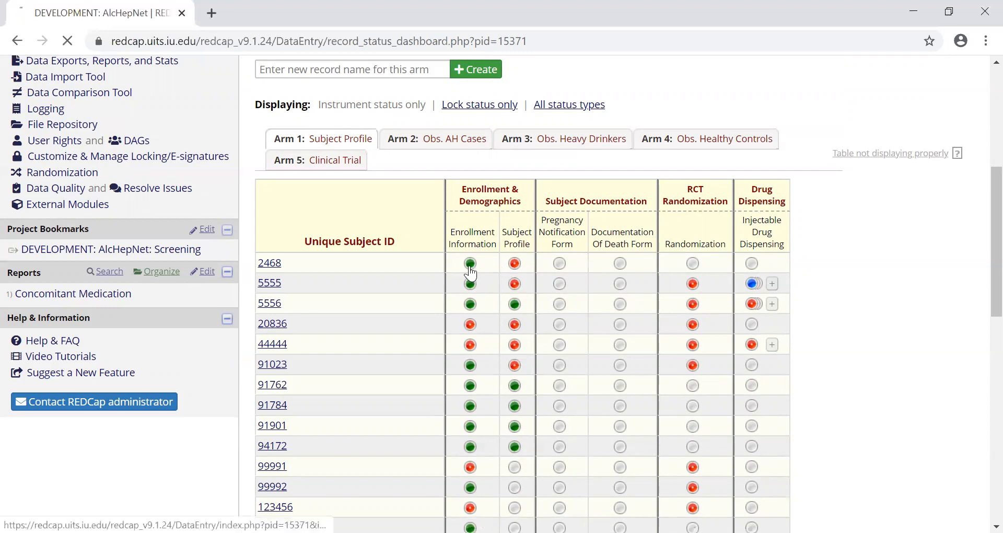
scroll(539, 272, down, 1)
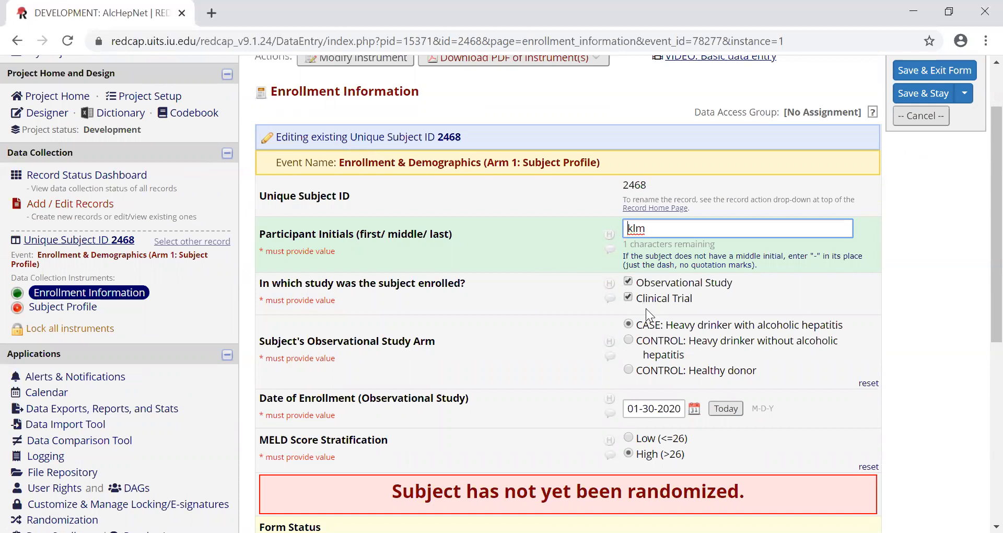
scroll(636, 327, down, 3)
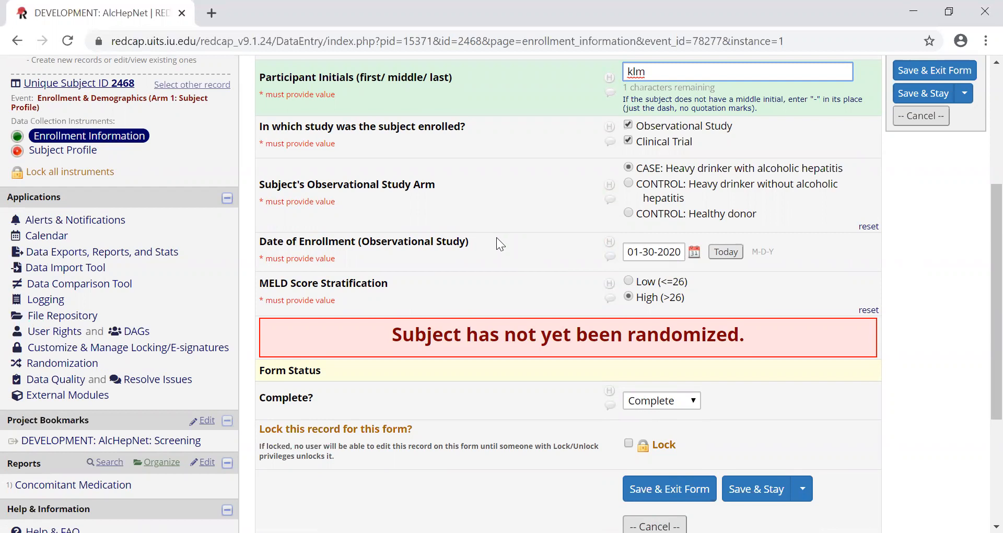
scroll(497, 238, down, 2)
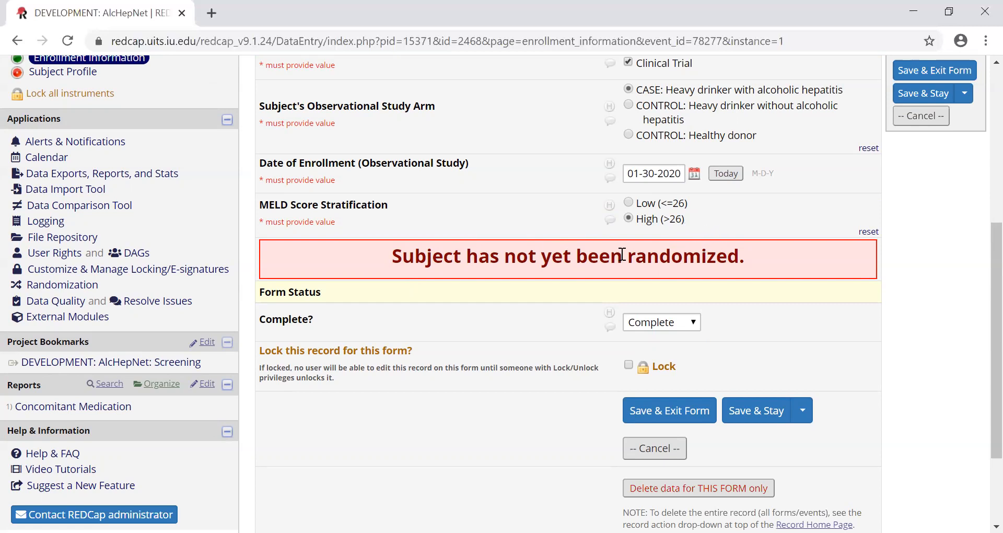
drag(387, 253, 416, 255)
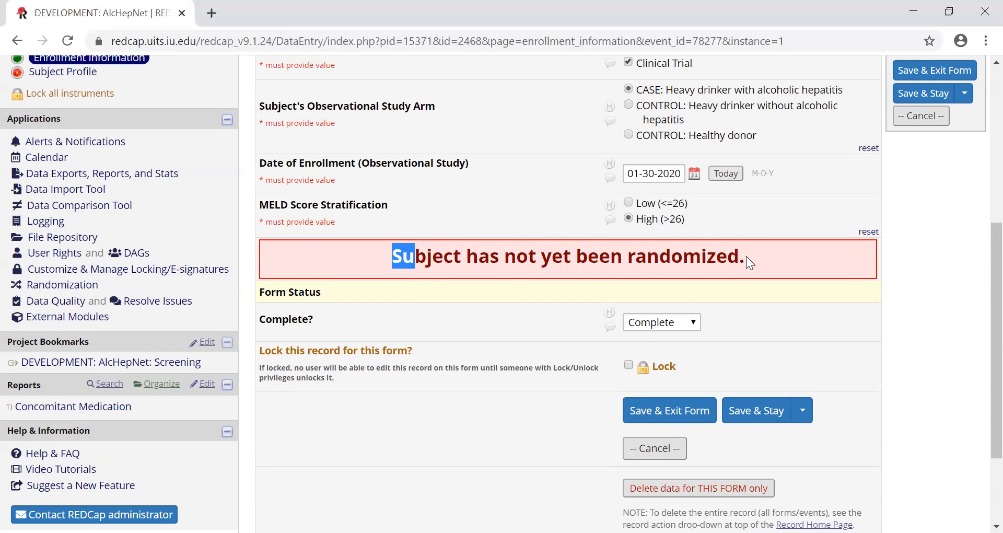
scroll(745, 258, up, 1)
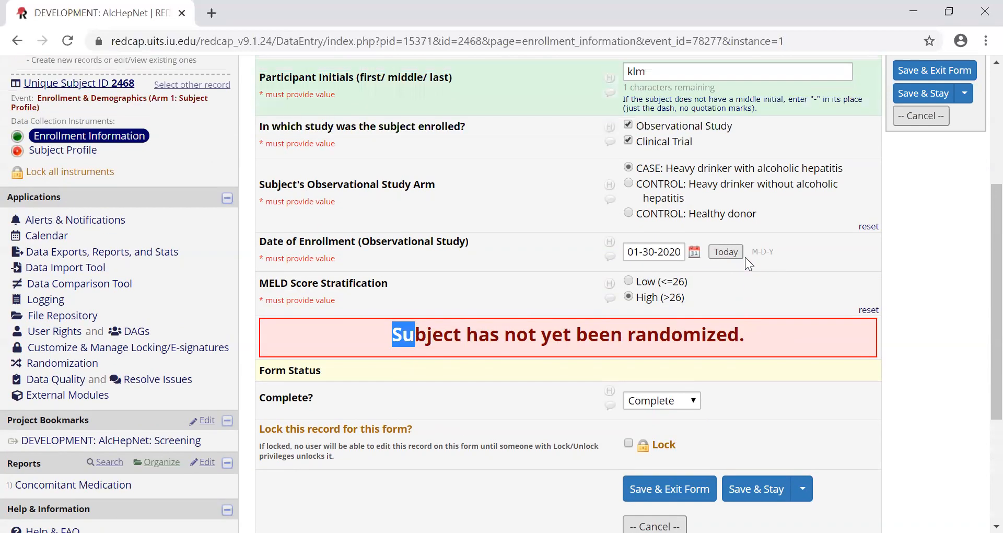
scroll(787, 307, up, 1)
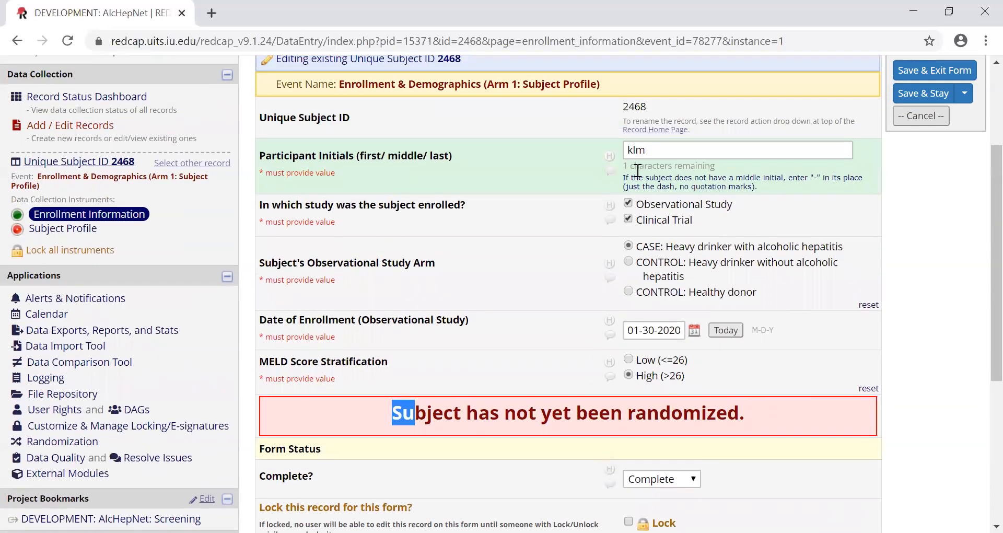
scroll(373, 100, up, 2)
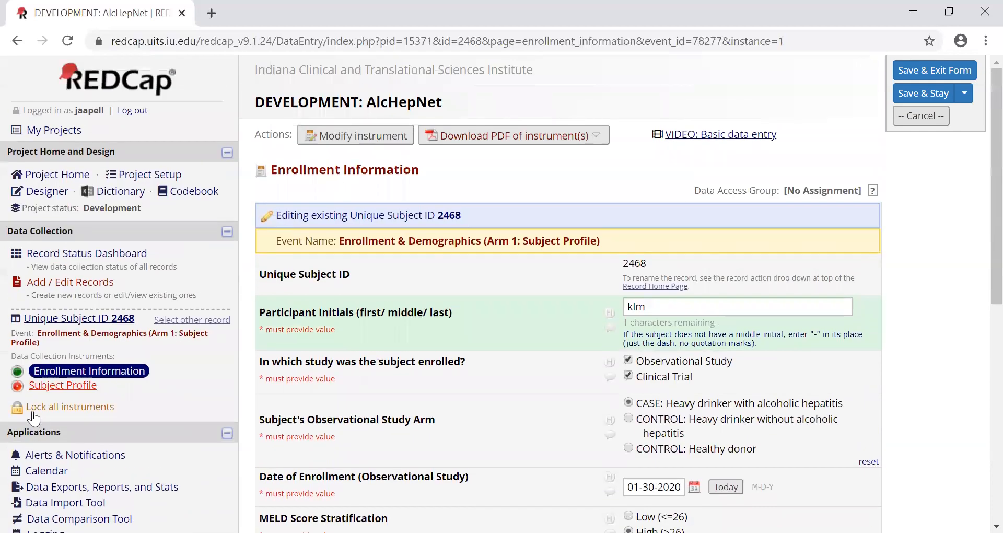
- Open the same subject's Subject Profile form and review it from date of visit through medical and drinking history to form status
click(44, 386)
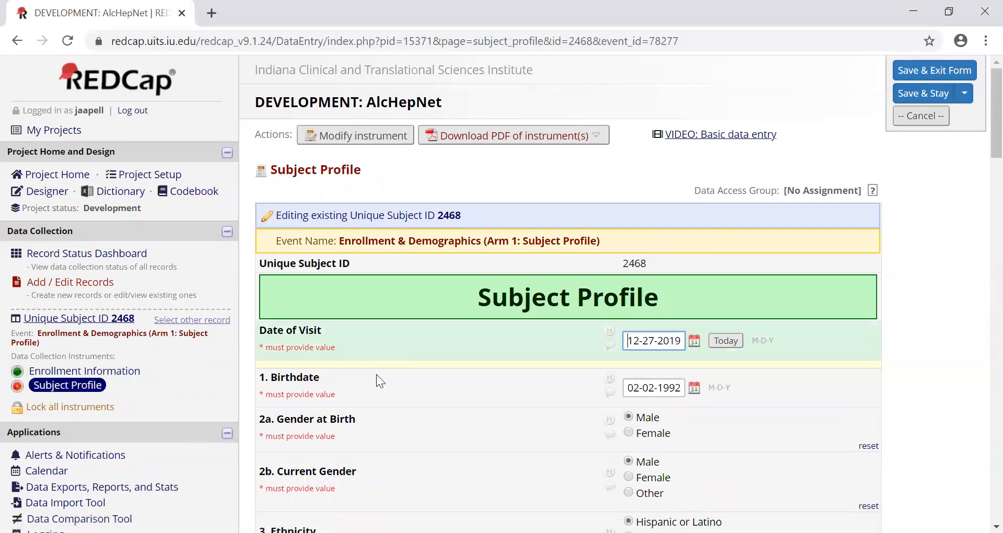
scroll(376, 374, down, 2)
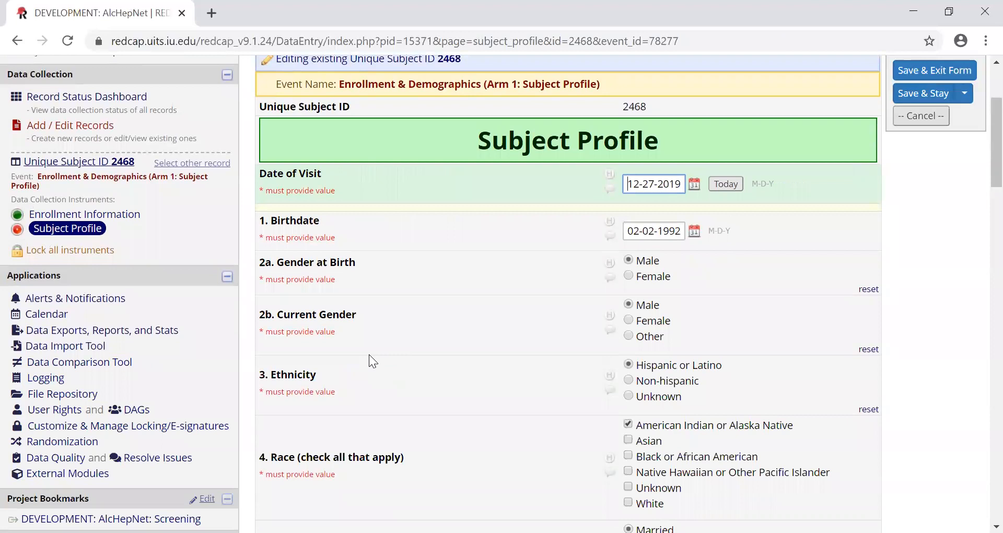
scroll(370, 361, down, 5)
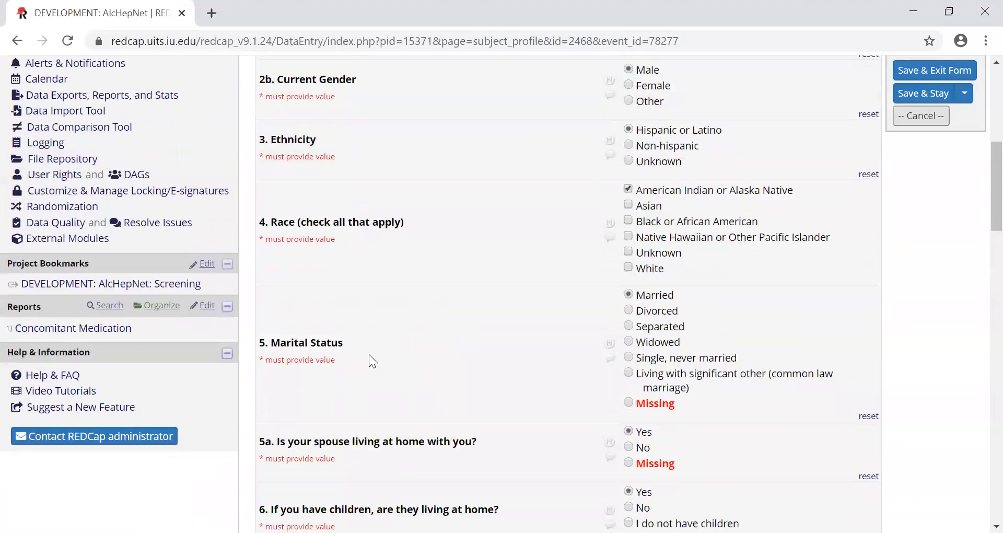
scroll(370, 355, down, 6)
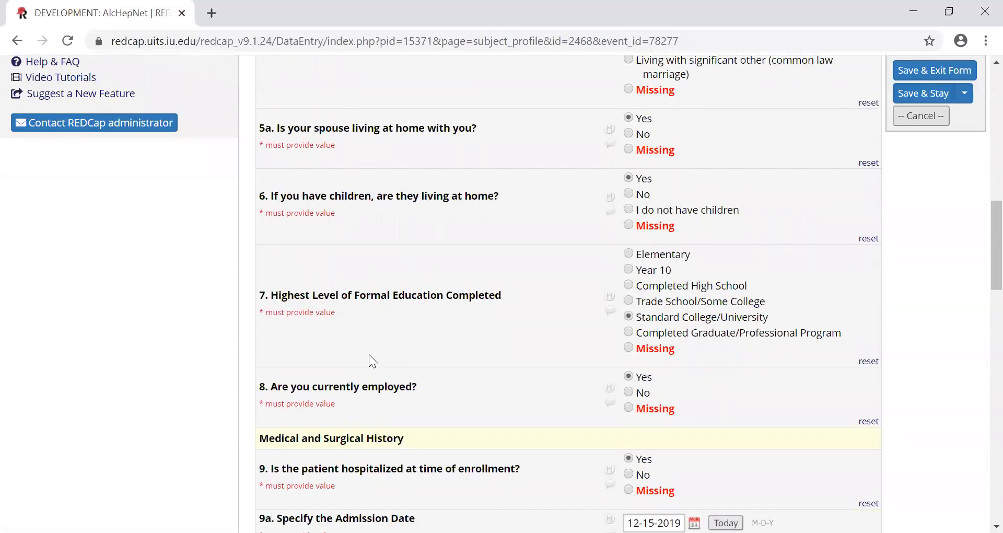
scroll(370, 355, down, 2)
scroll(370, 355, down, 2)
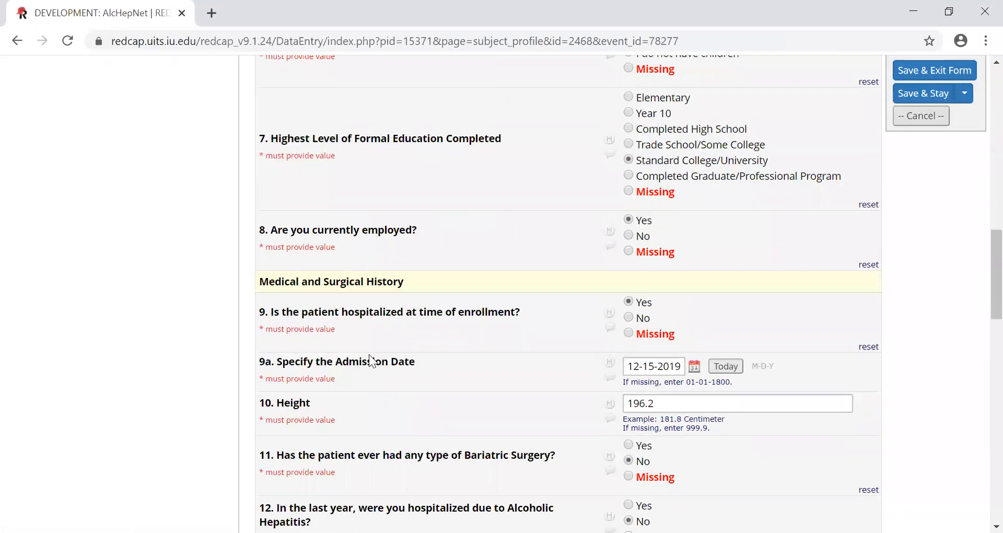
scroll(370, 361, down, 2)
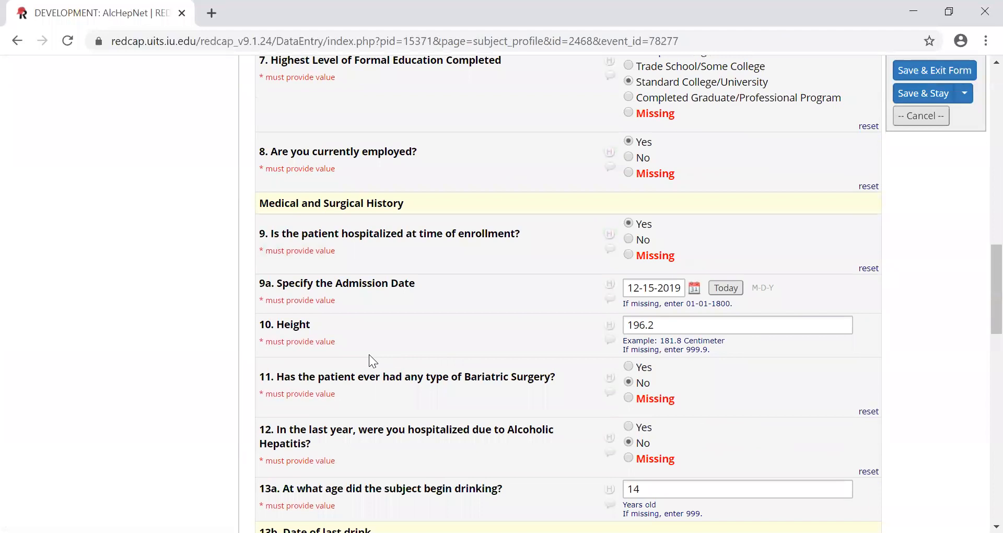
scroll(369, 355, down, 8)
scroll(369, 354, down, 3)
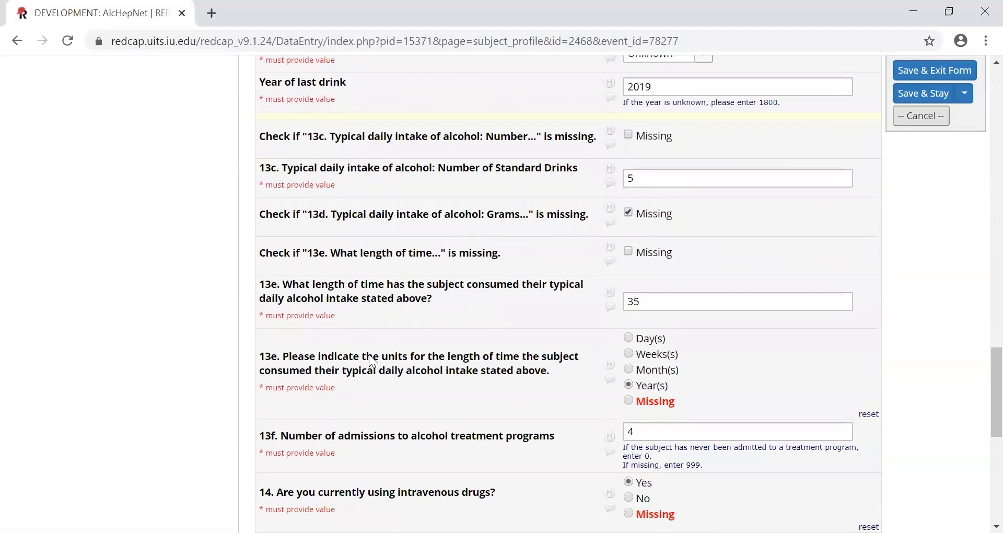
scroll(371, 361, down, 5)
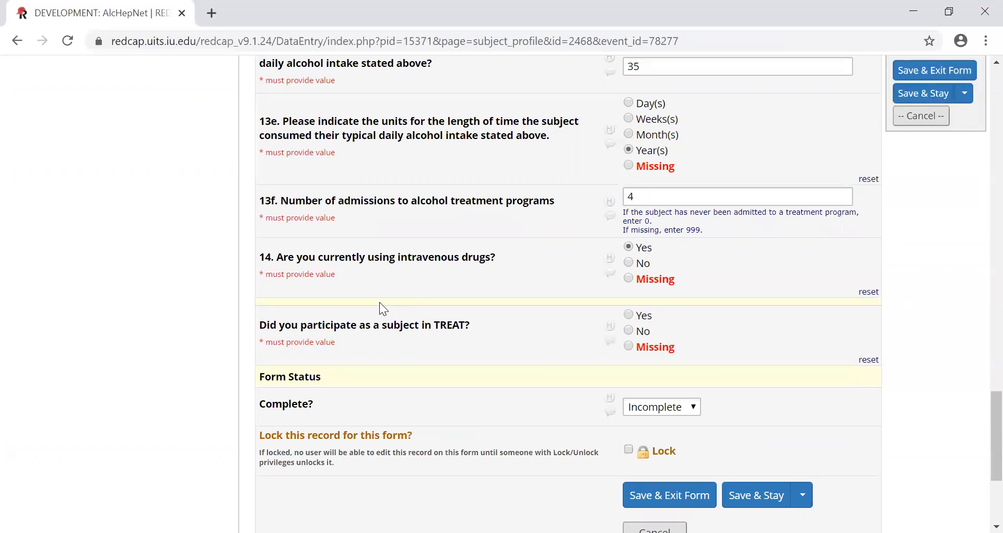
- Go back over the Subject Profile's alcohol intake questions, then recheck the visit date and demographic questions from the form's beginning
scroll(383, 308, up, 2)
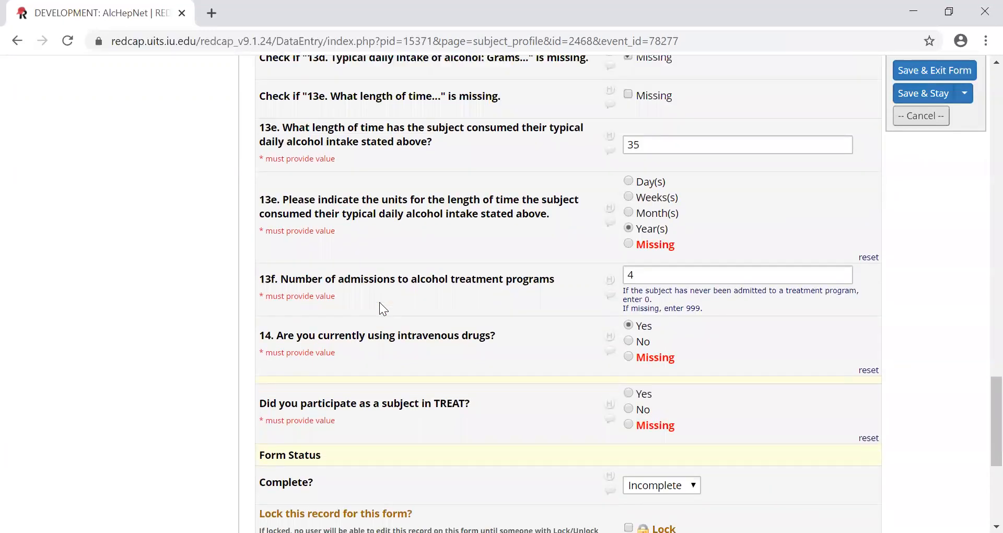
scroll(379, 302, up, 2)
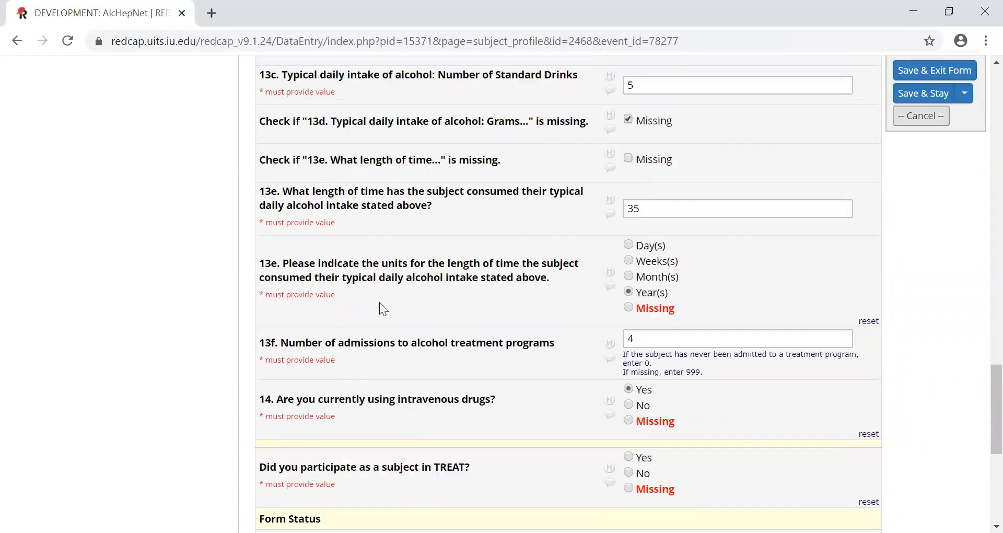
scroll(380, 302, up, 2)
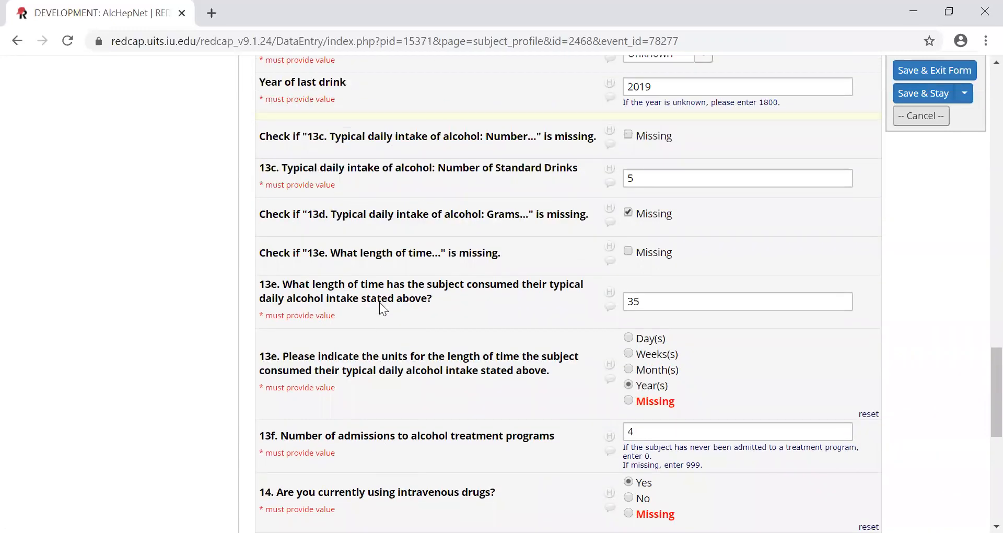
scroll(379, 302, up, 3)
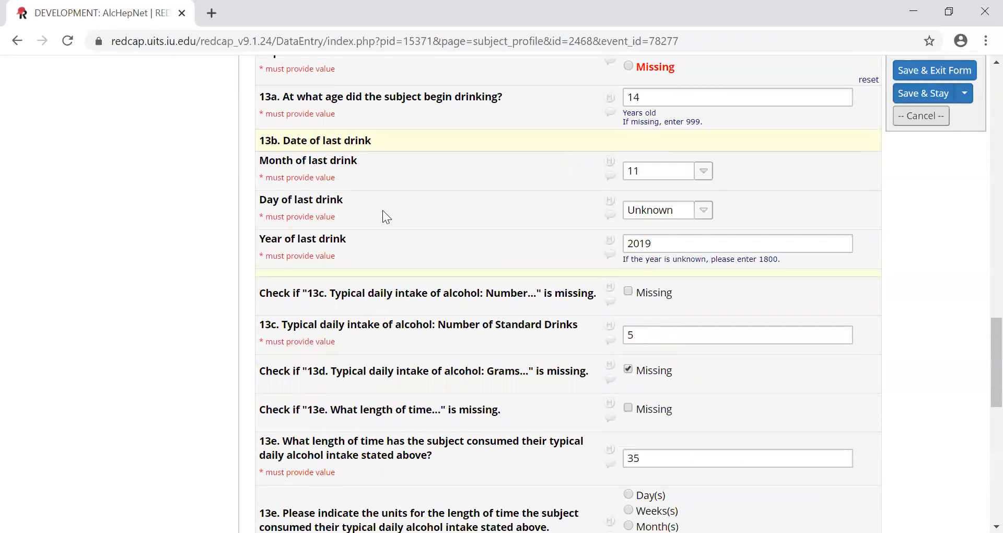
scroll(383, 214, up, 5)
scroll(382, 212, up, 8)
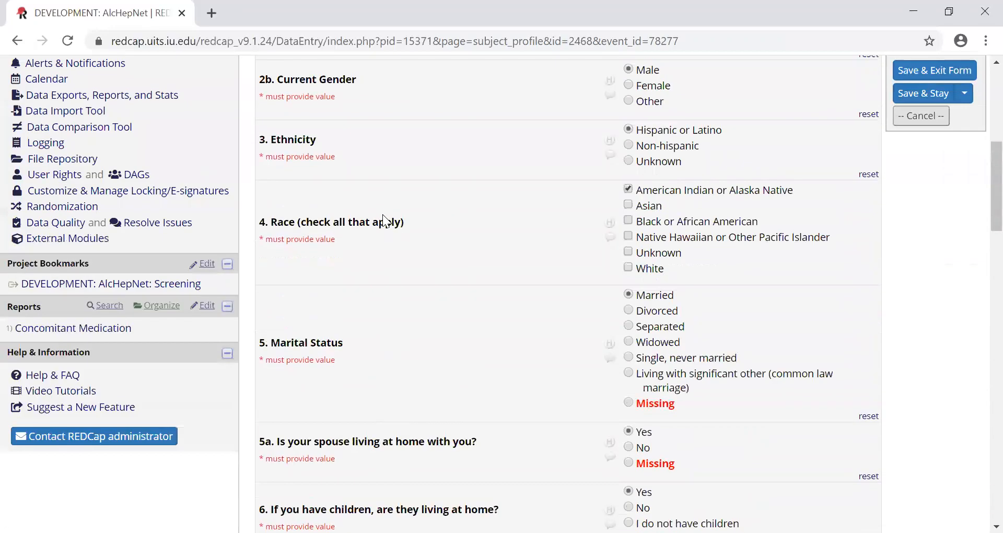
scroll(384, 222, up, 3)
scroll(382, 214, up, 4)
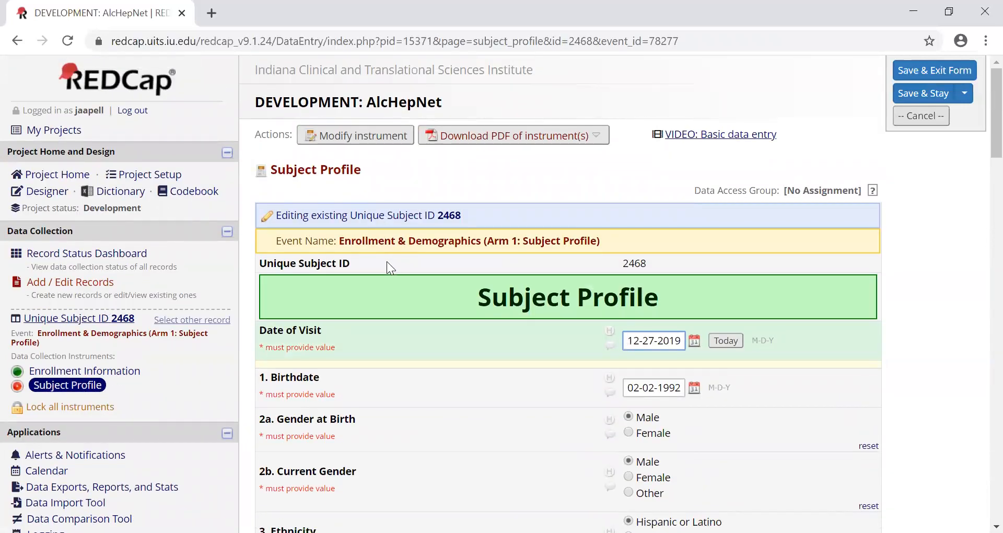
scroll(386, 261, down, 2)
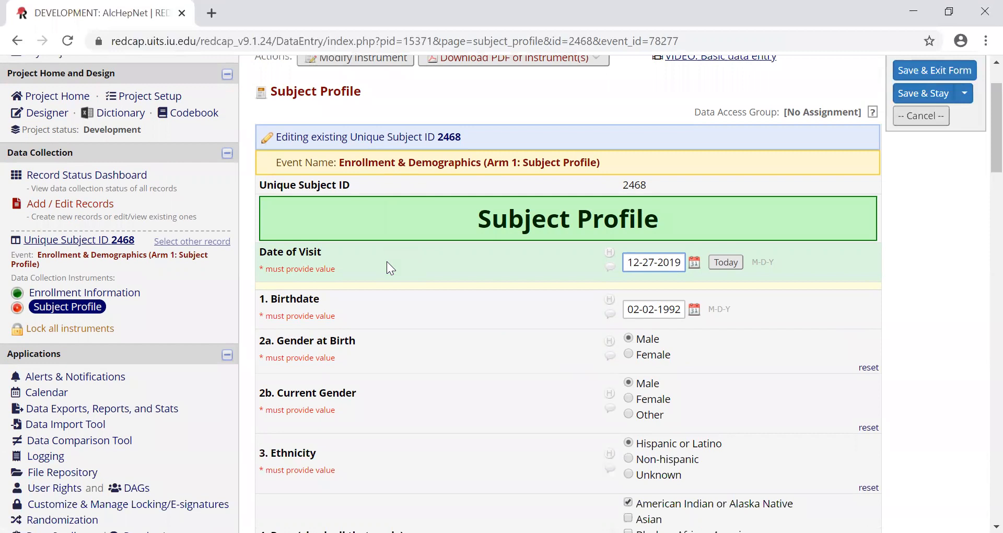
scroll(387, 263, down, 2)
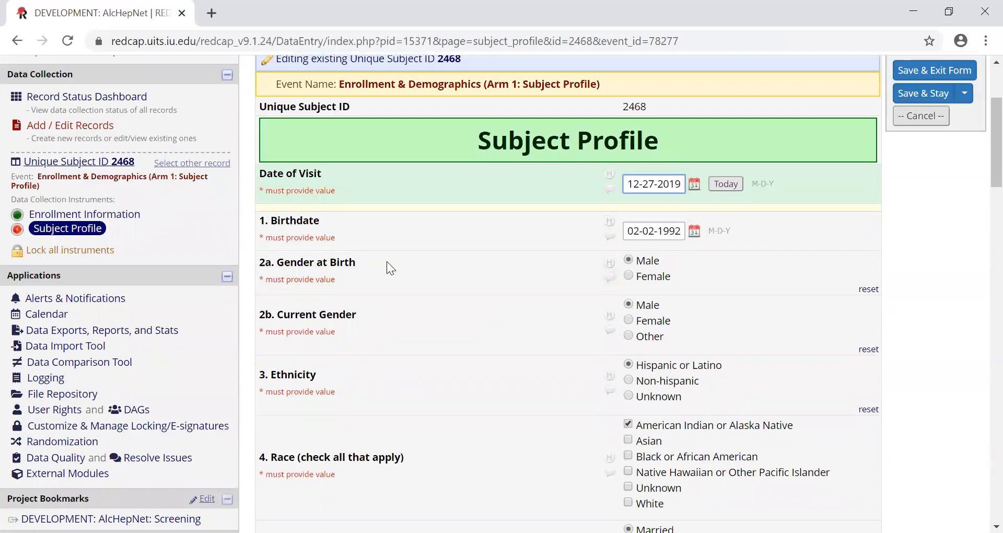
scroll(387, 263, down, 2)
scroll(388, 262, down, 2)
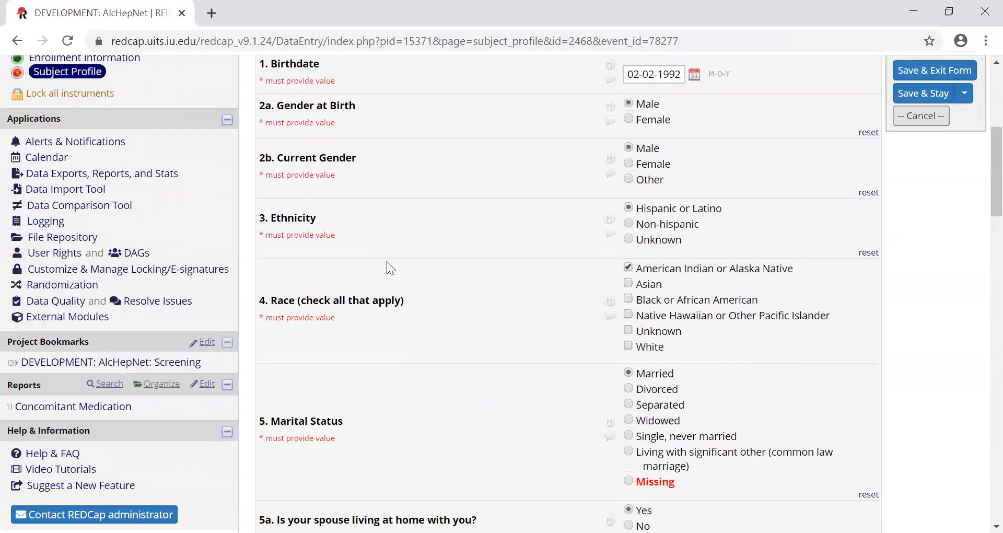
- Review the Subject Profile's questions on ethnicity, race, marital status and children, then return to the beginning of the form
scroll(390, 268, down, 3)
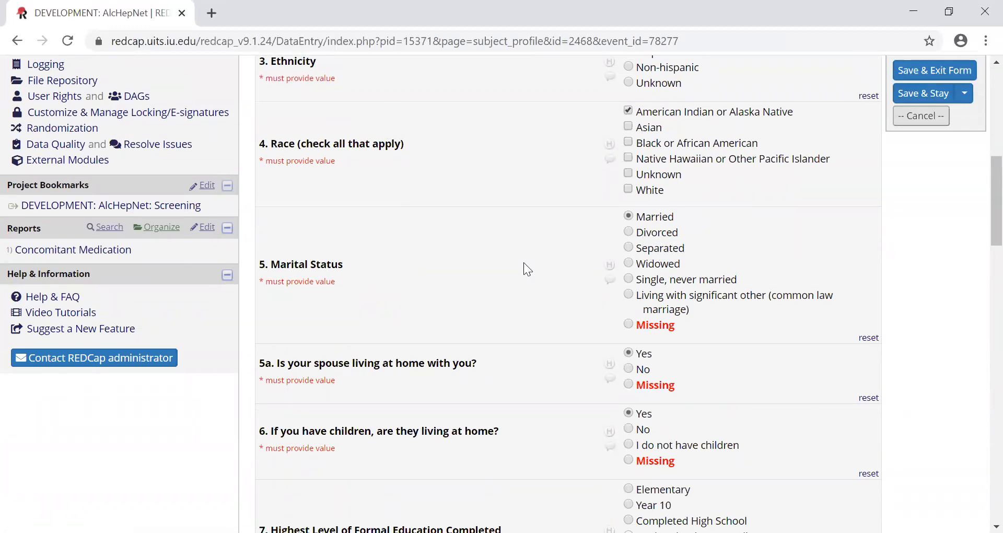
scroll(524, 265, down, 2)
scroll(428, 294, up, 3)
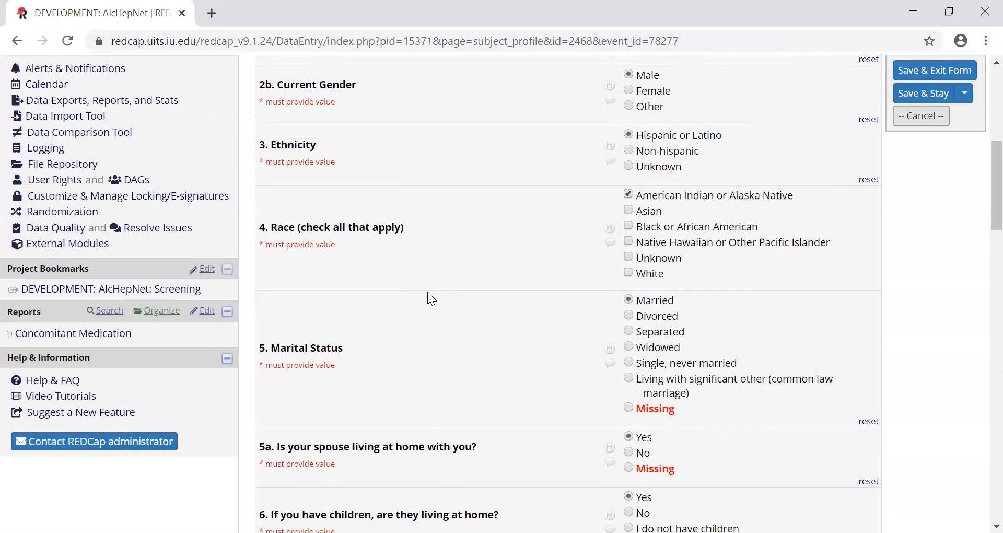
scroll(428, 294, up, 7)
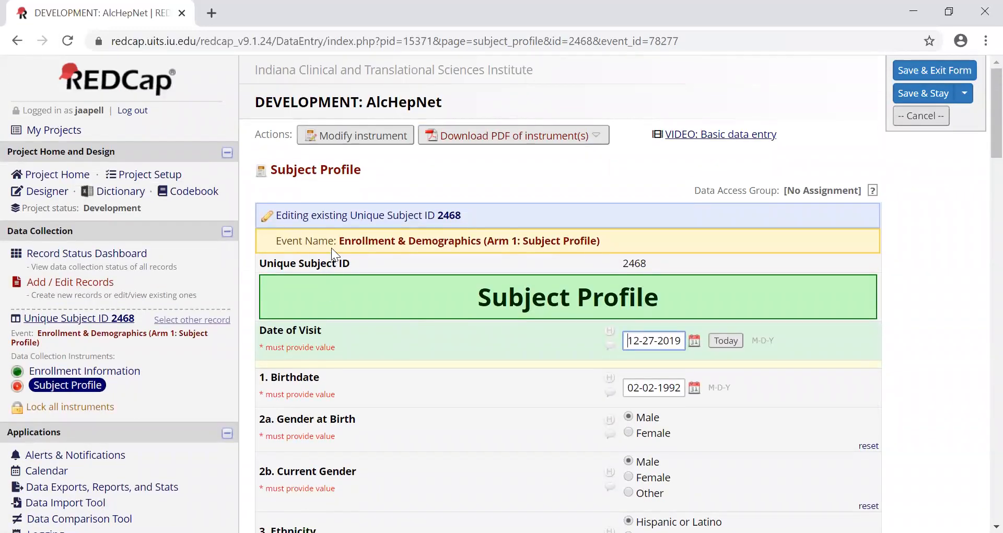
- Open the Record Status Dashboard and examine the Arm 5: Clinical Trial form statuses by visit
click(100, 254)
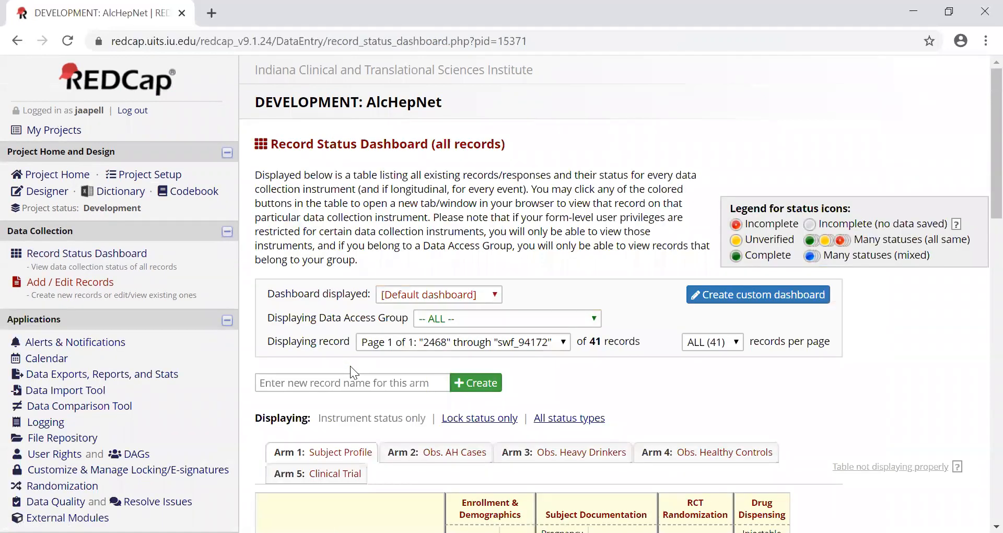
scroll(357, 394, down, 1)
click(354, 402)
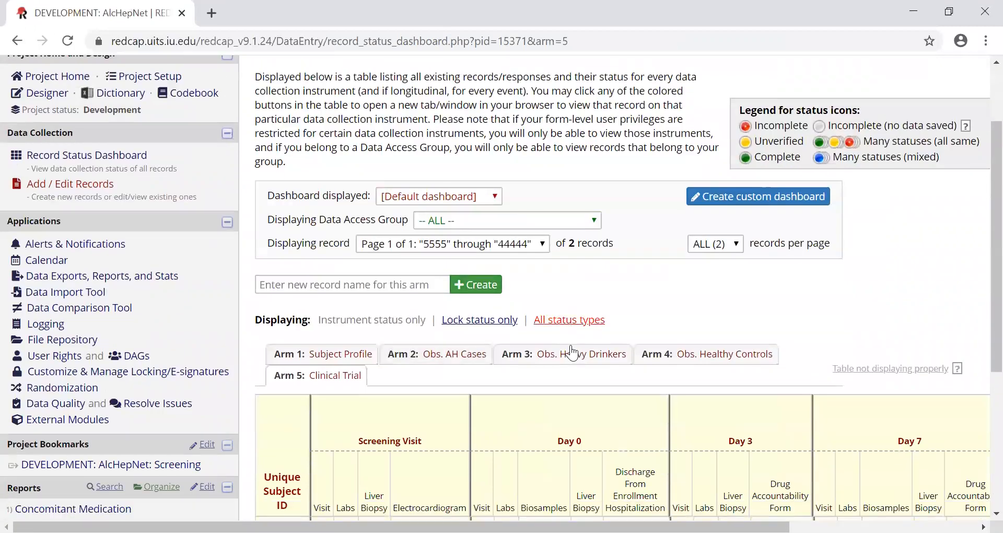
scroll(519, 448, down, 3)
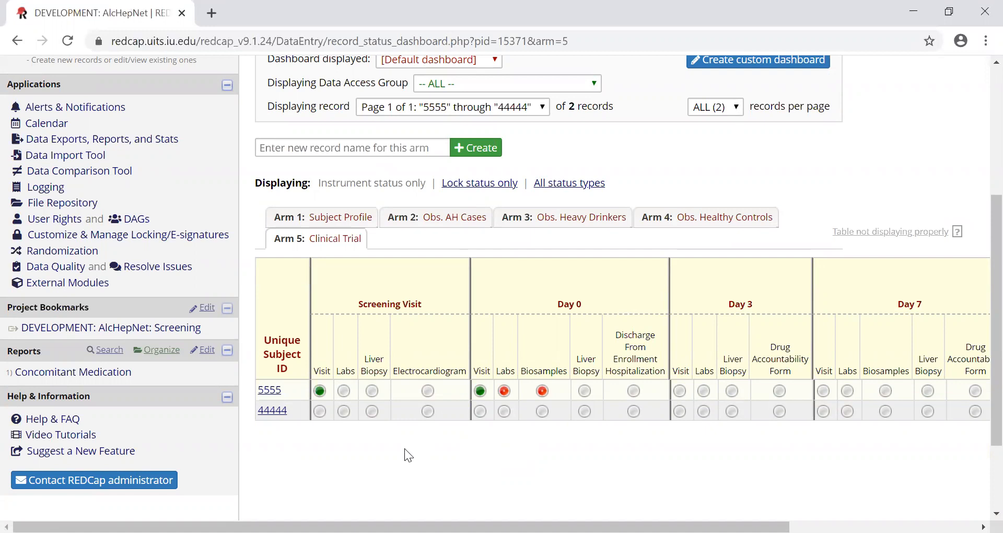
- Open the first listed subject's Screening Visit form and review the visit date, data collection method and complication questions under Medical Information
click(320, 391)
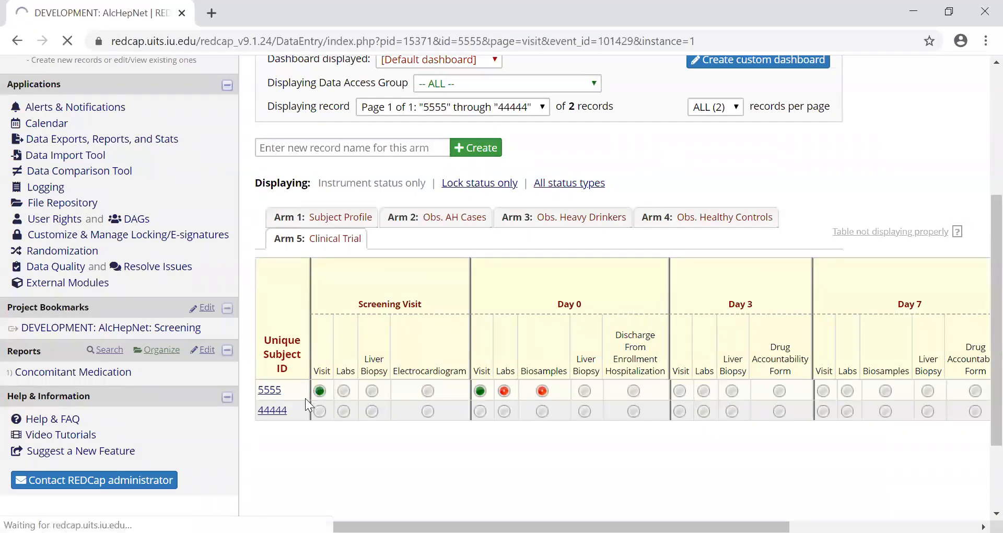
scroll(339, 395, down, 2)
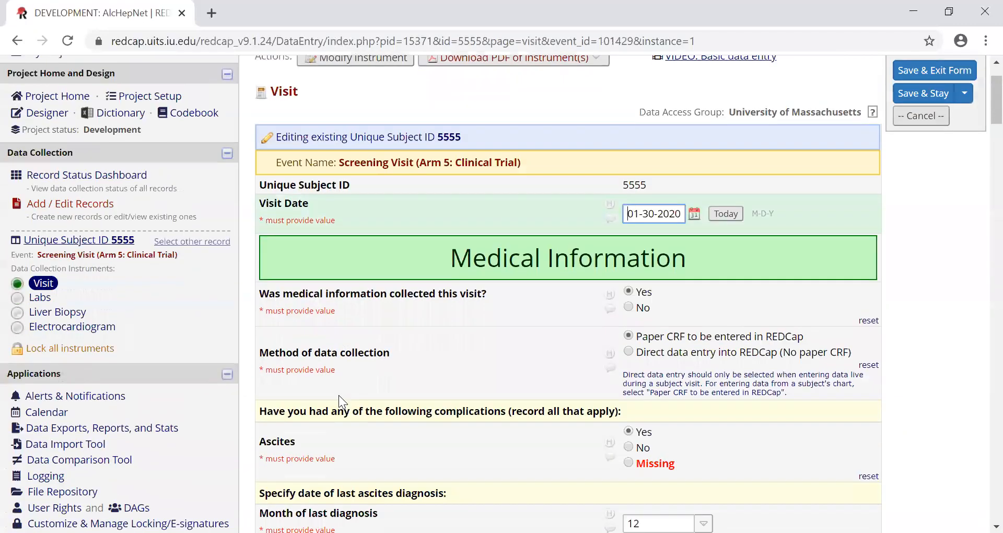
scroll(339, 395, down, 1)
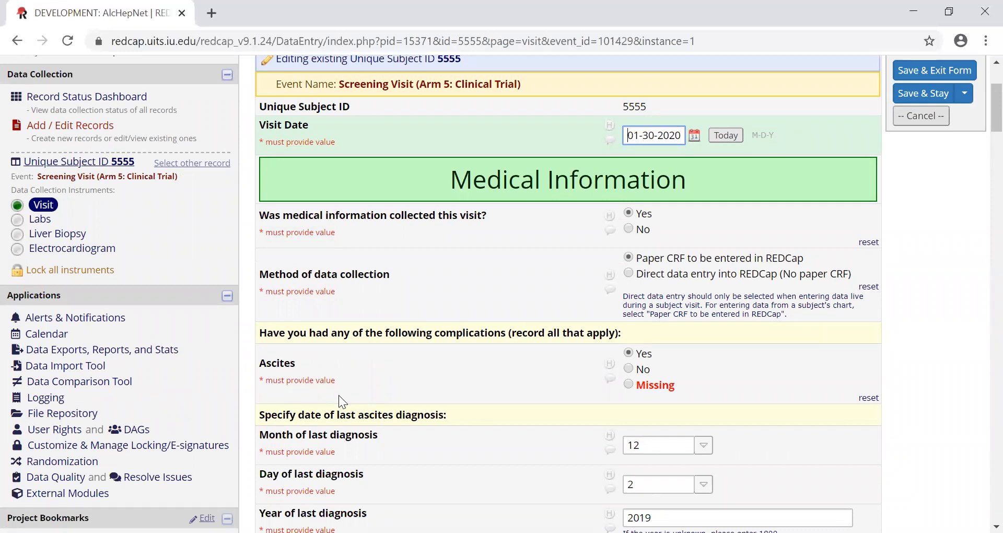
scroll(338, 400, down, 1)
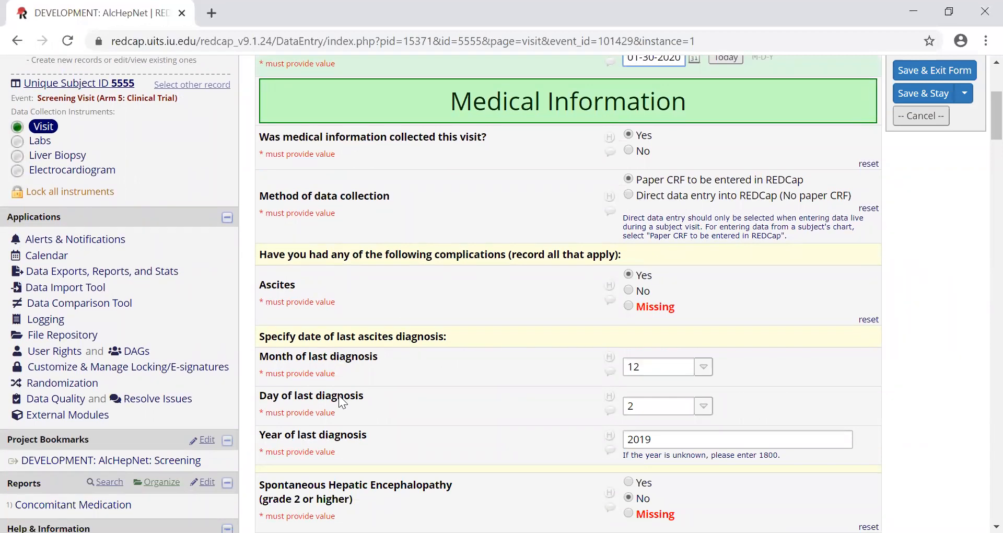
scroll(339, 398, down, 1)
scroll(355, 371, up, 3)
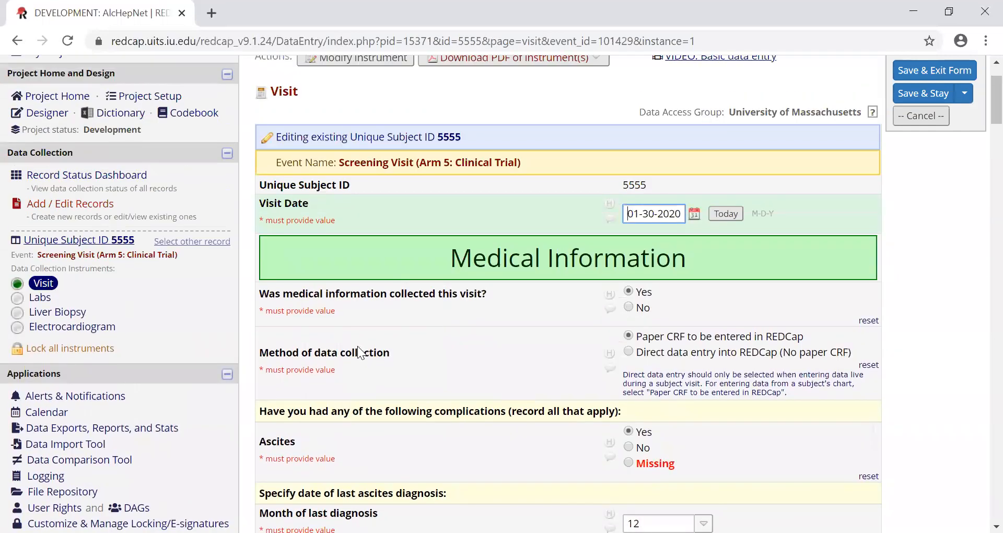
scroll(358, 346, down, 3)
scroll(352, 346, down, 4)
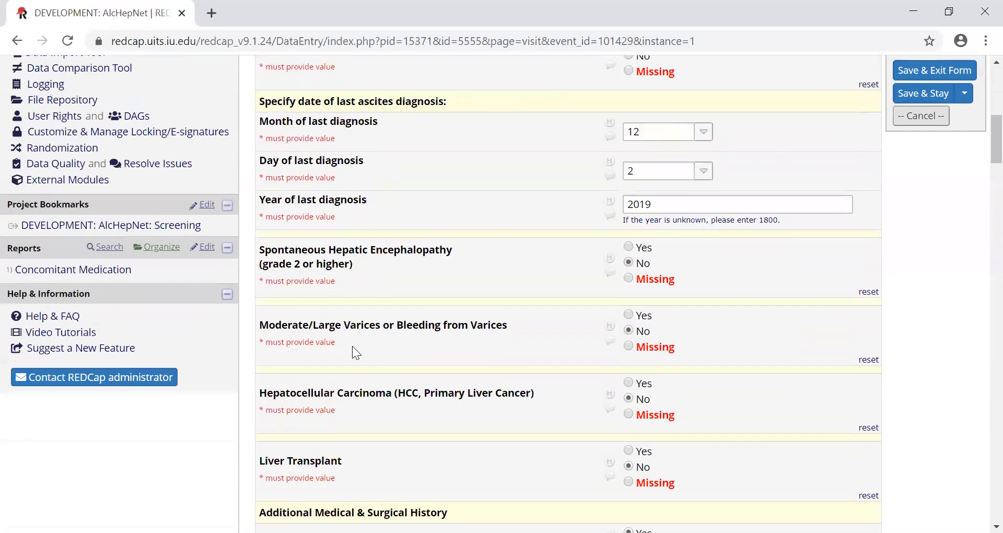
- Review the Visit form's additional medical history, Vital Signs and Safety Labs questions through to the start of Standard of Care Procedures
scroll(354, 352, down, 1)
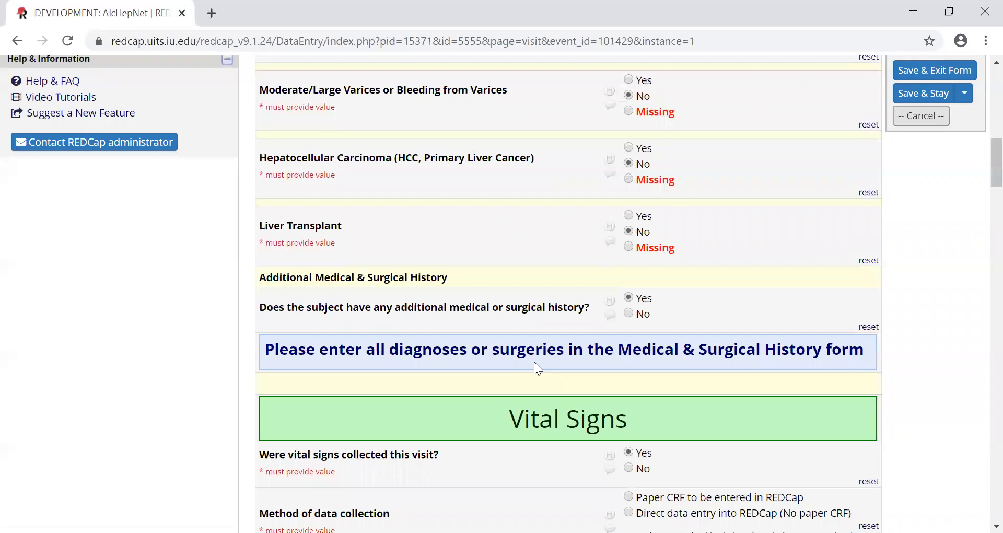
scroll(534, 362, down, 1)
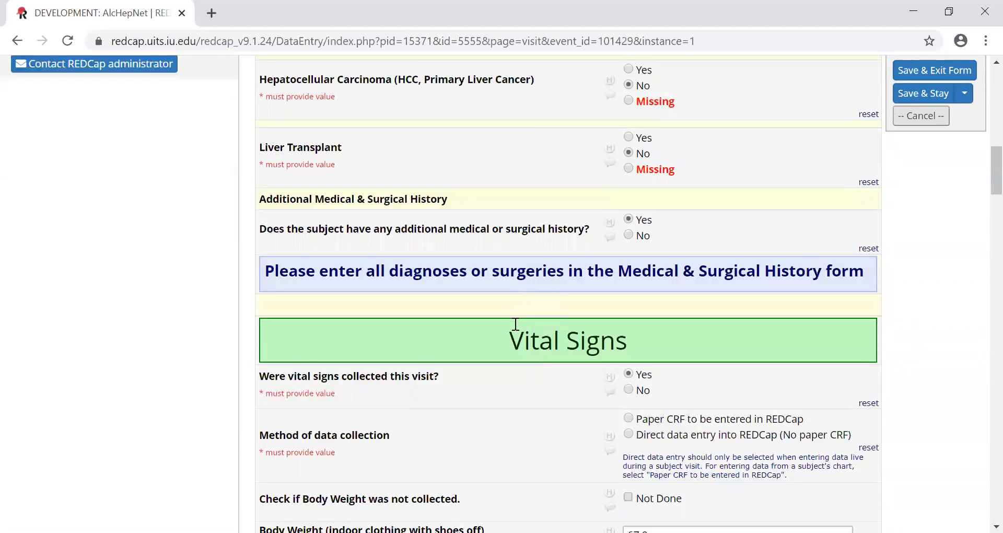
scroll(504, 348, down, 3)
scroll(491, 352, down, 4)
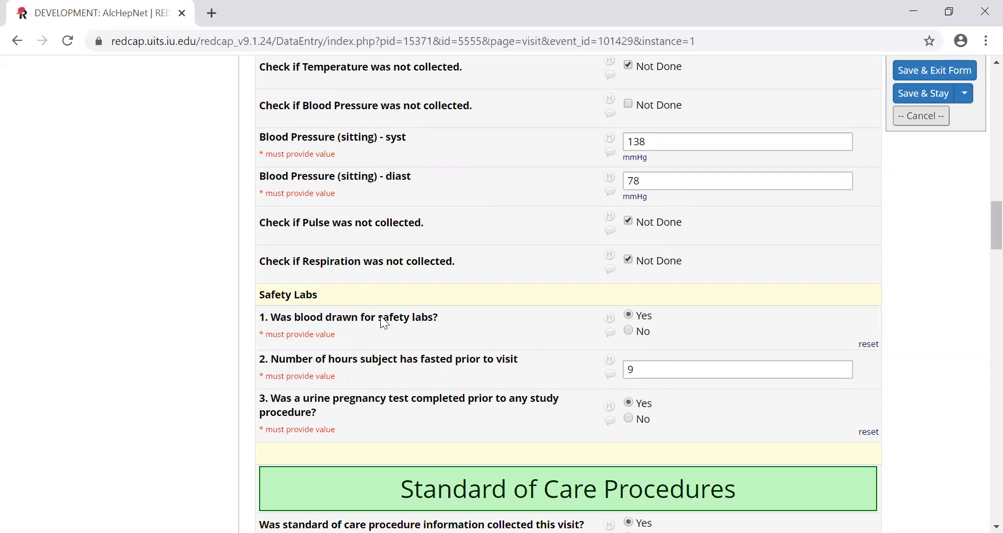
scroll(449, 326, down, 6)
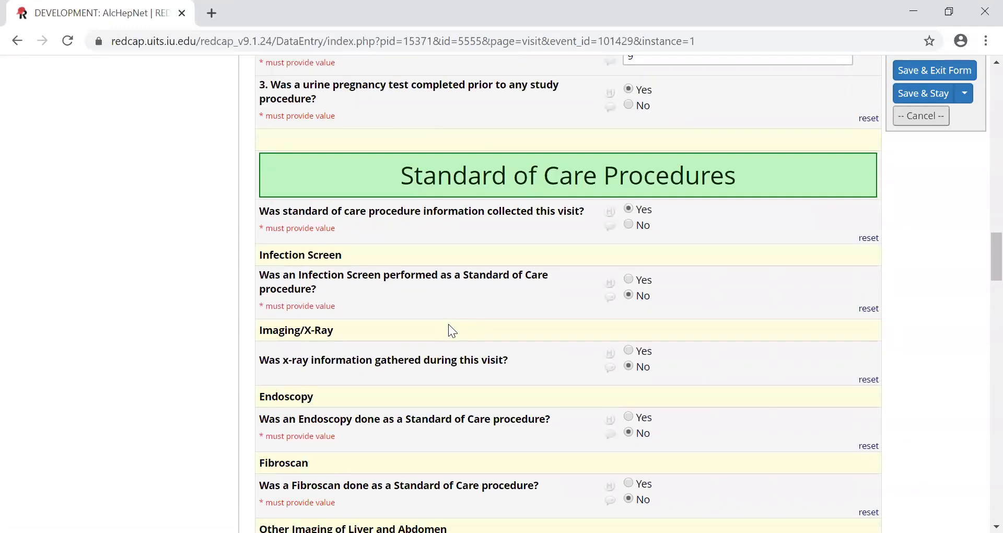
- Add Ultrasound and CT to the types of imaging under Other Imaging of Liver and Abdomen
scroll(470, 320, down, 6)
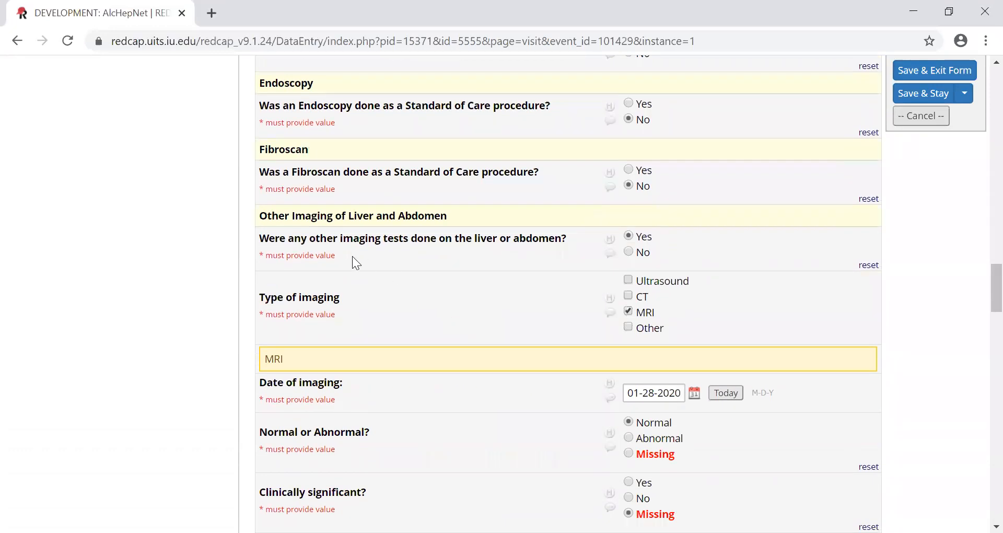
scroll(352, 241, down, 2)
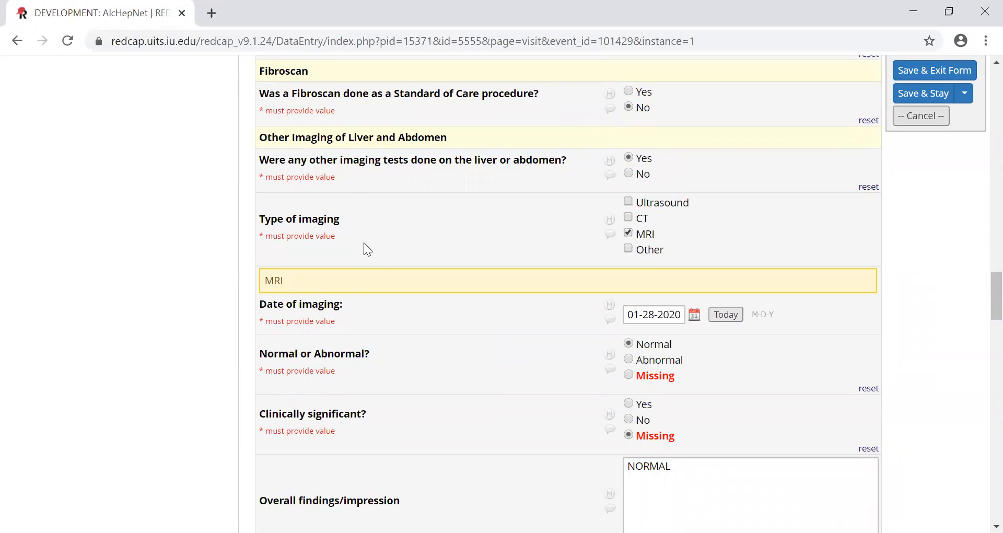
scroll(364, 242, down, 2)
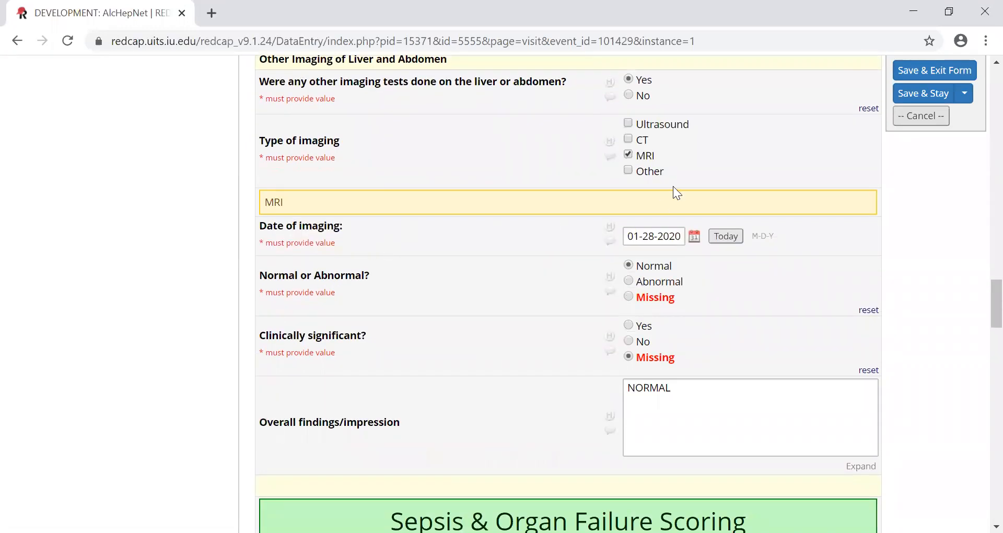
click(659, 126)
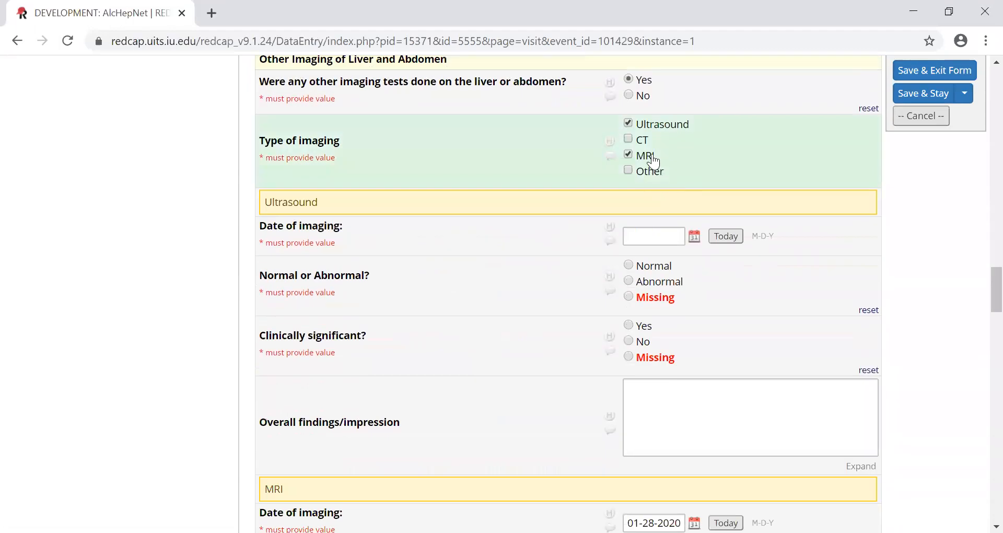
click(643, 140)
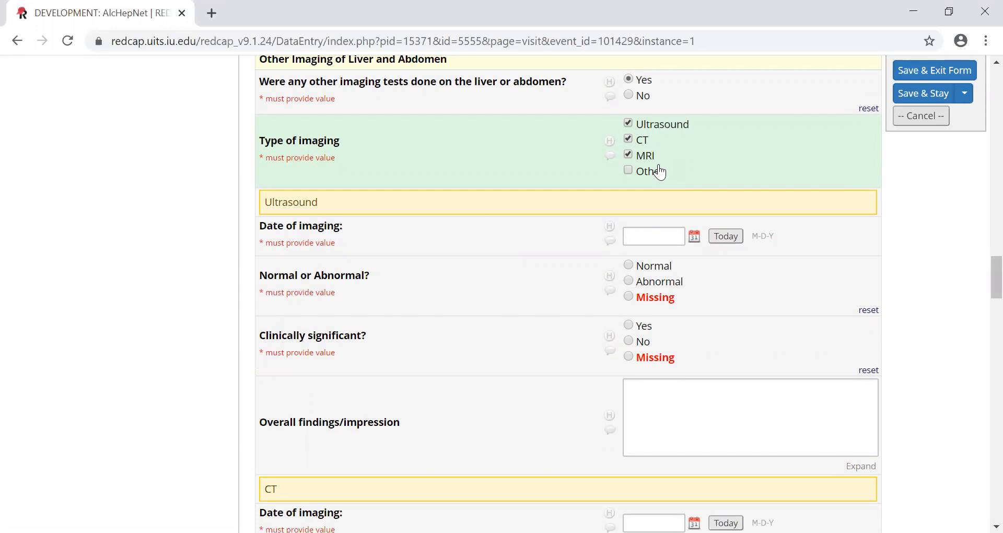
- Review the Standard of Care Procedures questions and the date, result and findings fields for the Ultrasound and CT imaging
scroll(658, 171, up, 6)
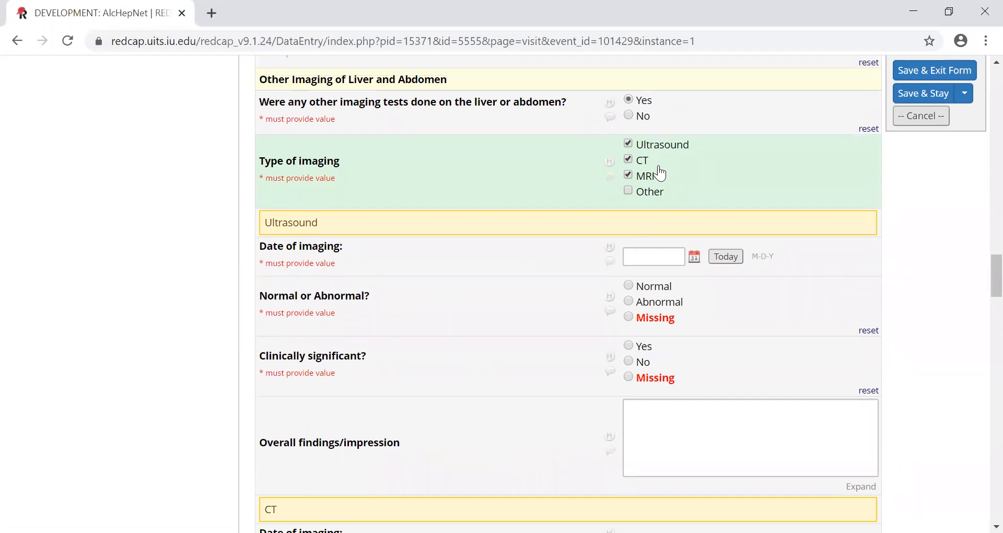
scroll(632, 198, up, 7)
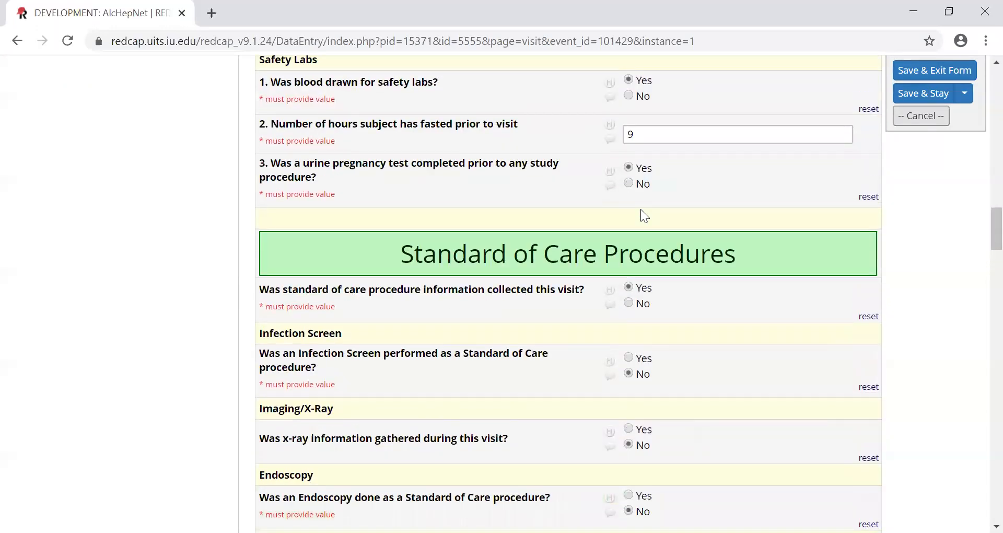
scroll(642, 209, down, 3)
scroll(642, 210, down, 5)
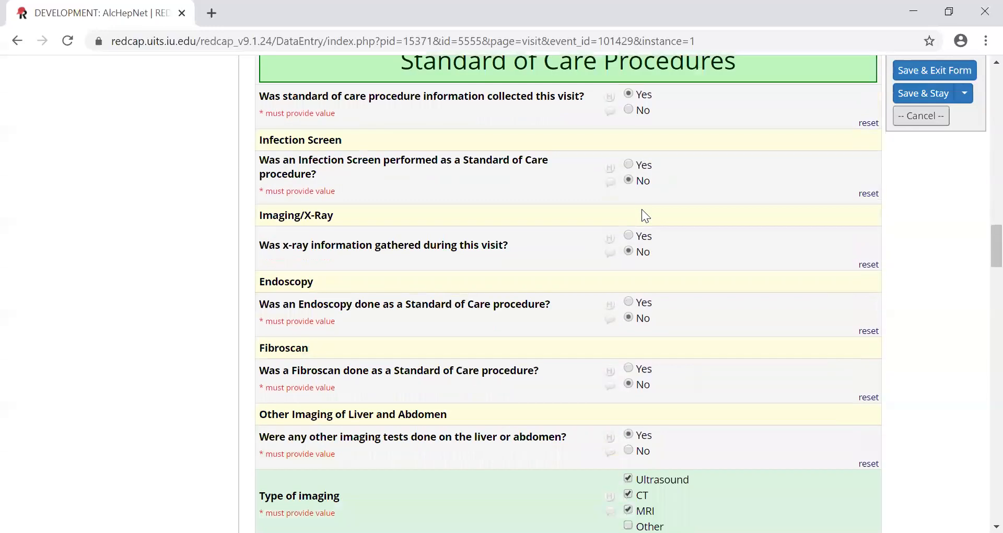
scroll(643, 215, down, 6)
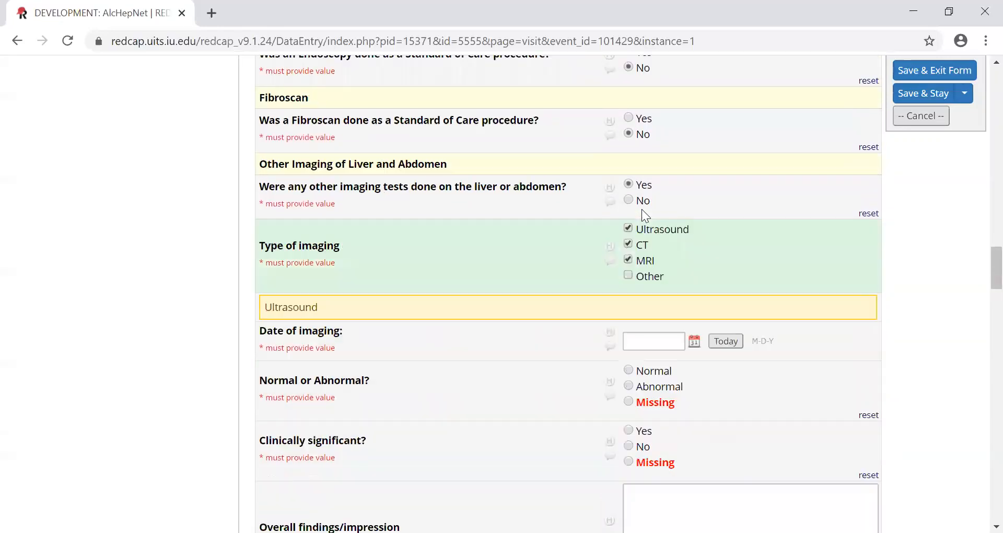
scroll(642, 228, down, 4)
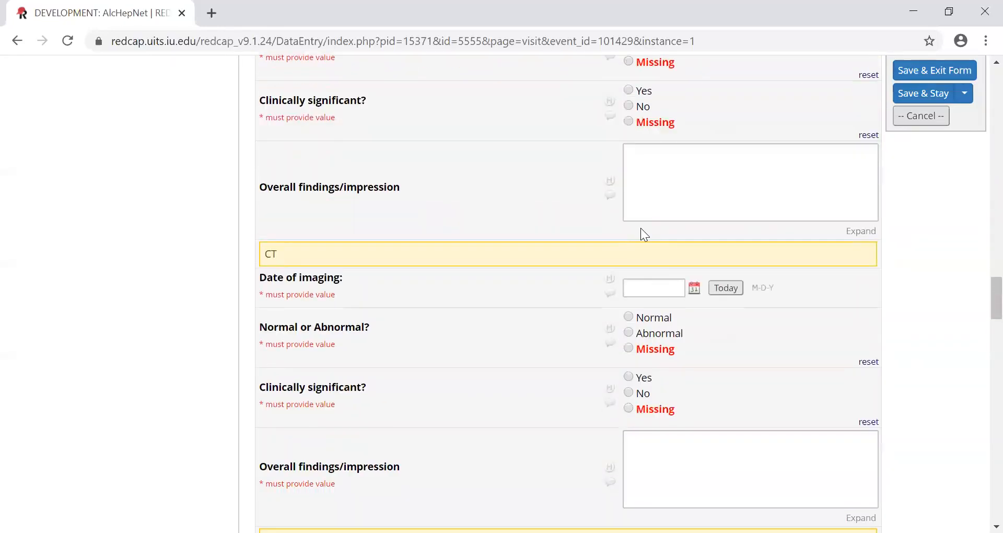
scroll(642, 228, up, 6)
scroll(641, 228, up, 4)
scroll(641, 228, down, 3)
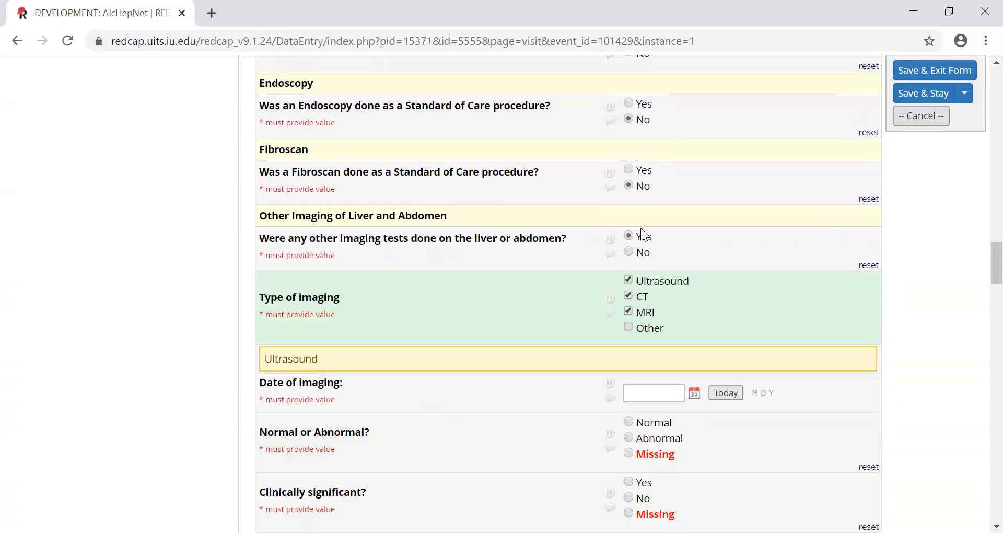
scroll(624, 279, down, 16)
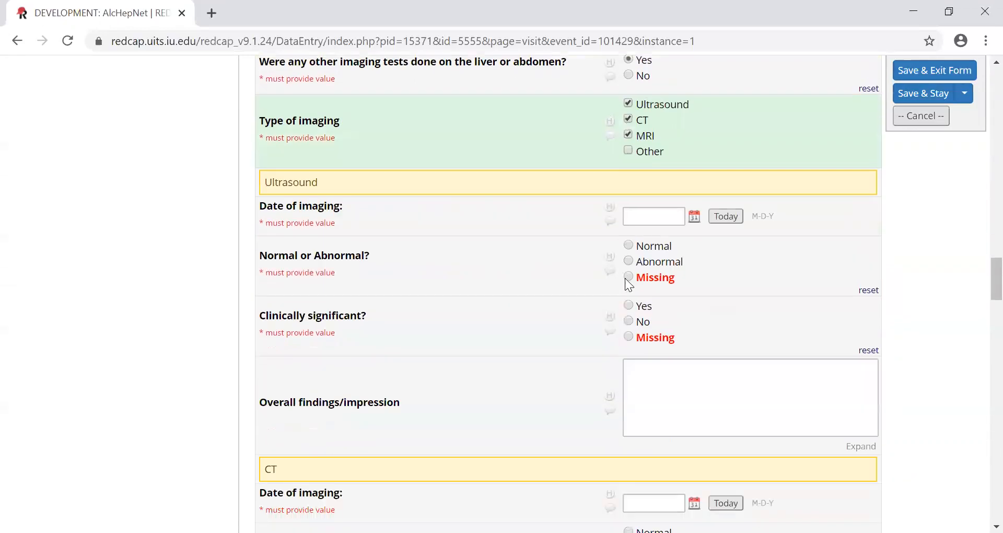
- Review the SOFA, qSOFA and septic shock criteria questions, the Timeline Follow Back and the form status, then go back to the qSOFA section
scroll(627, 277, down, 5)
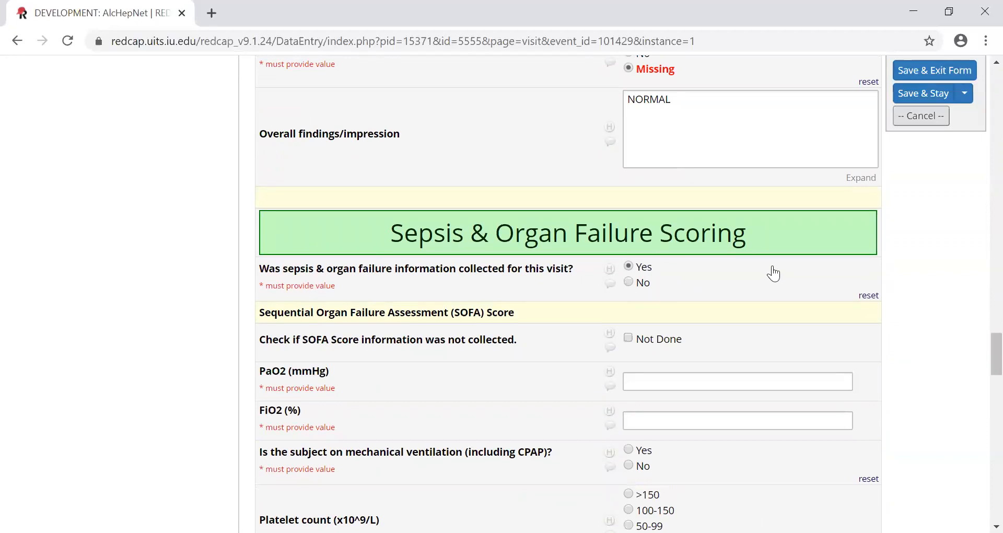
scroll(774, 273, down, 3)
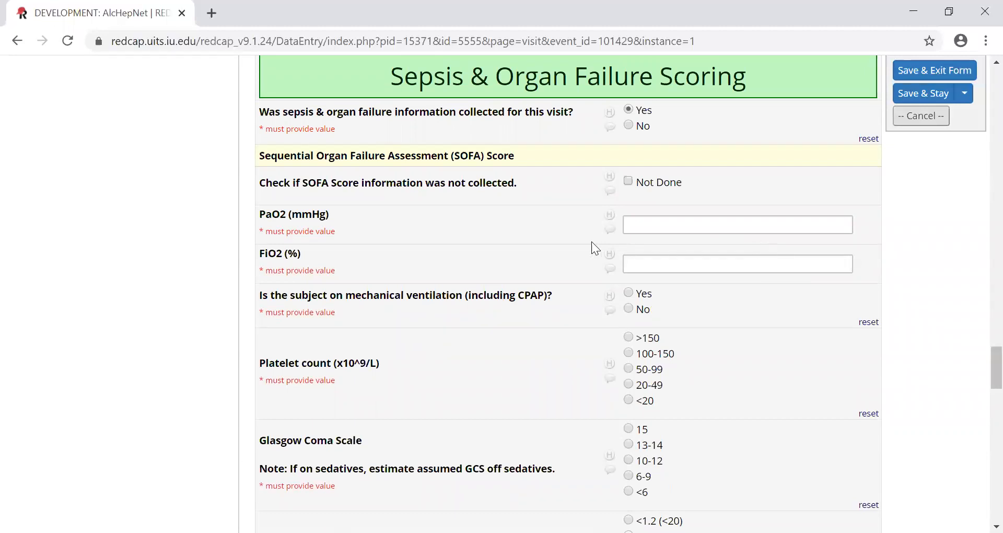
scroll(455, 188, down, 10)
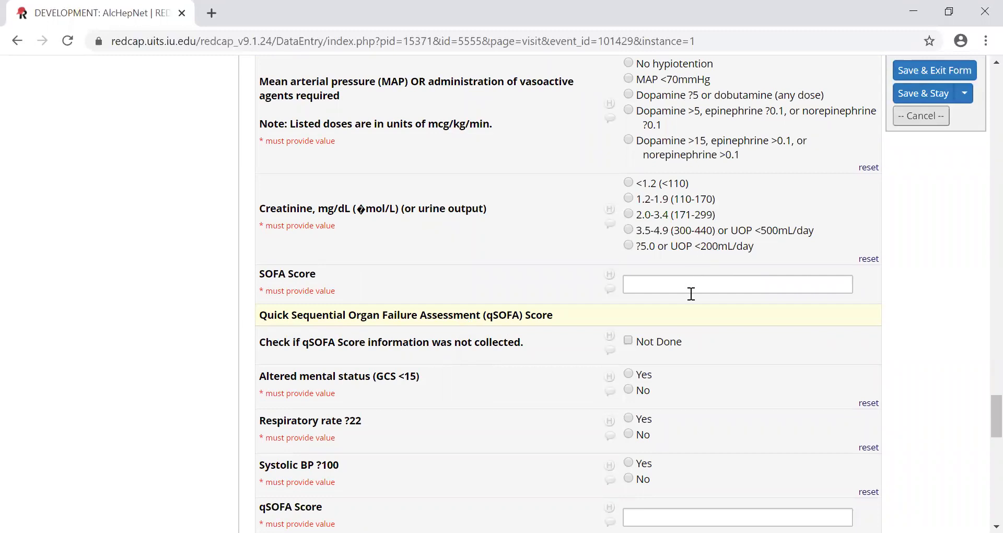
scroll(683, 342, down, 3)
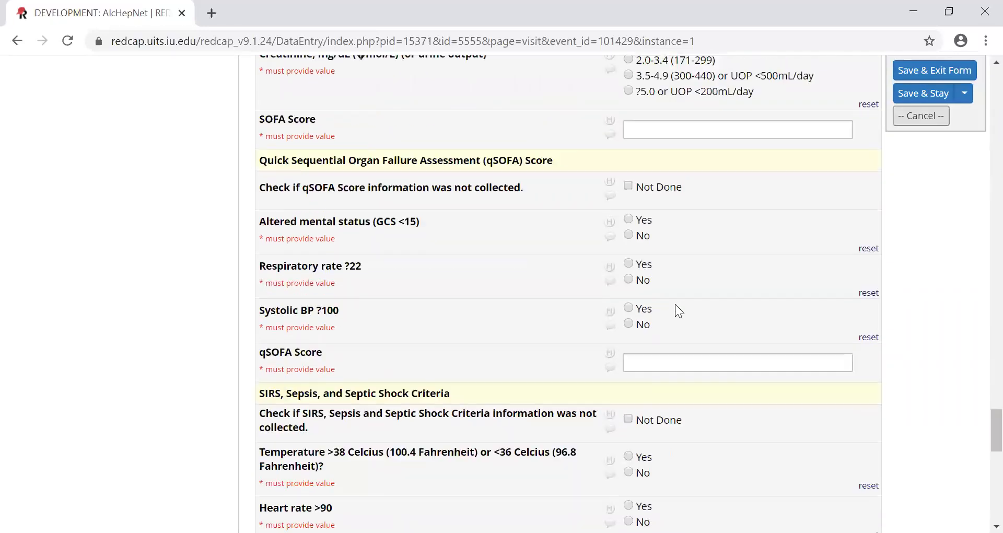
scroll(674, 308, down, 6)
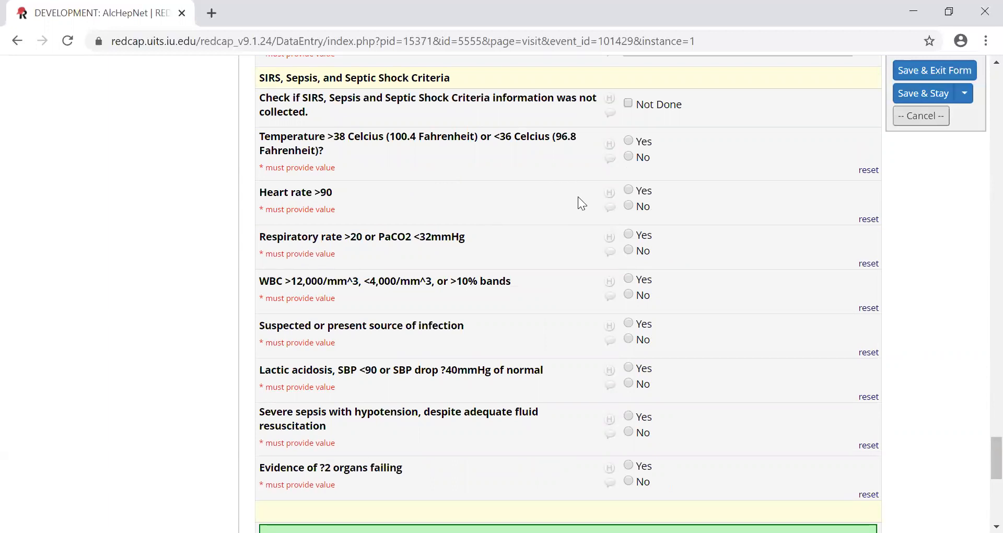
scroll(578, 197, down, 8)
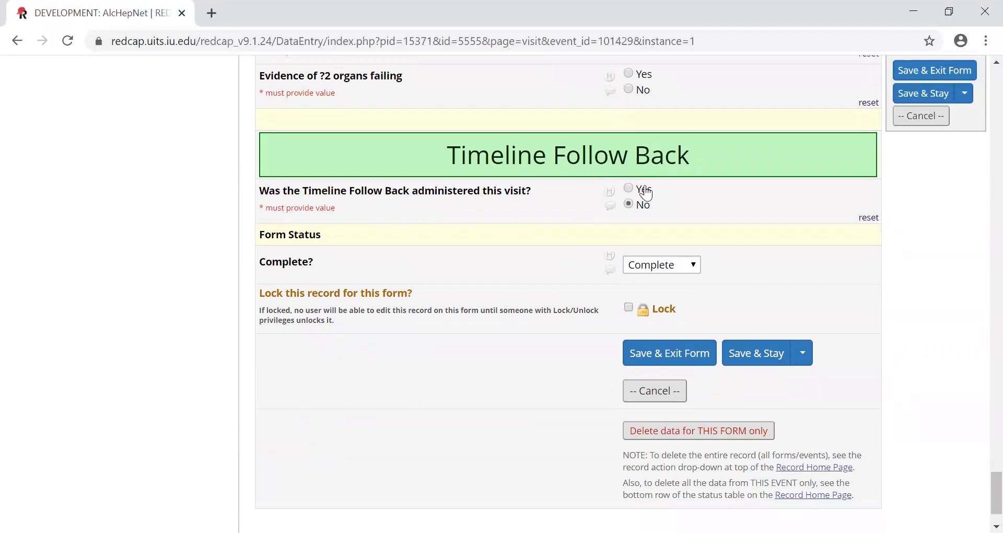
scroll(858, 267, up, 20)
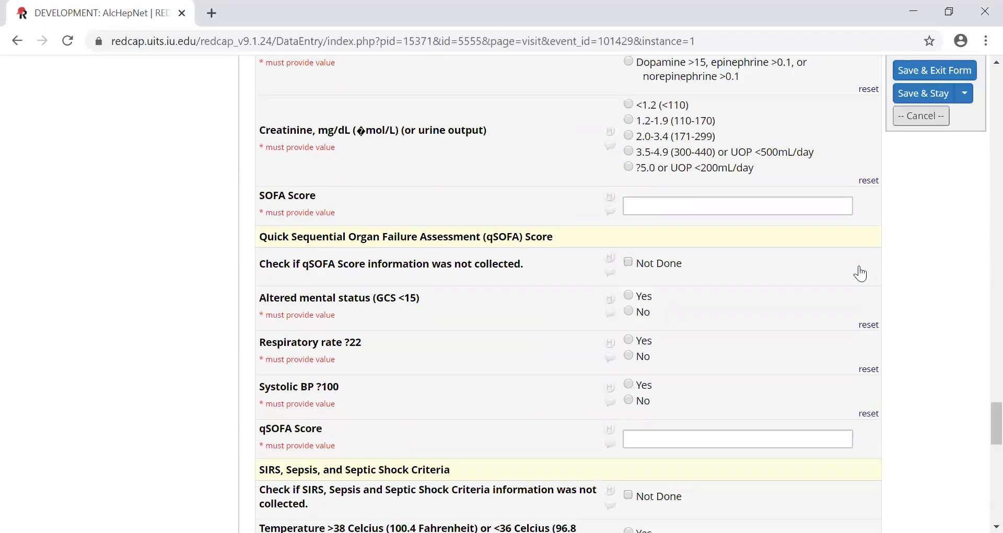
- Review the Visit form again from the top through Standard of Care Procedures, the qSOFA and septic shock criteria, and the Timeline Follow Back
scroll(860, 273, up, 20)
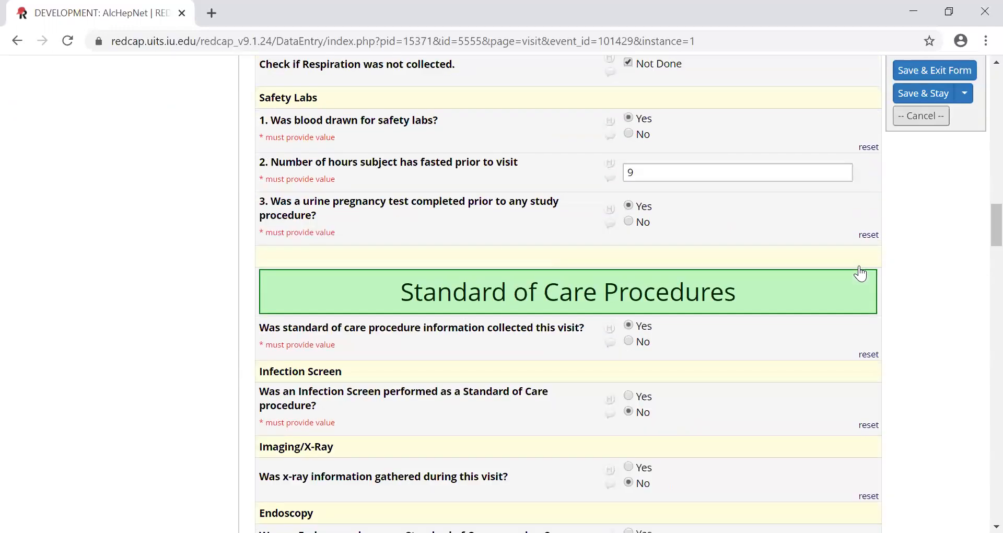
scroll(860, 272, up, 20)
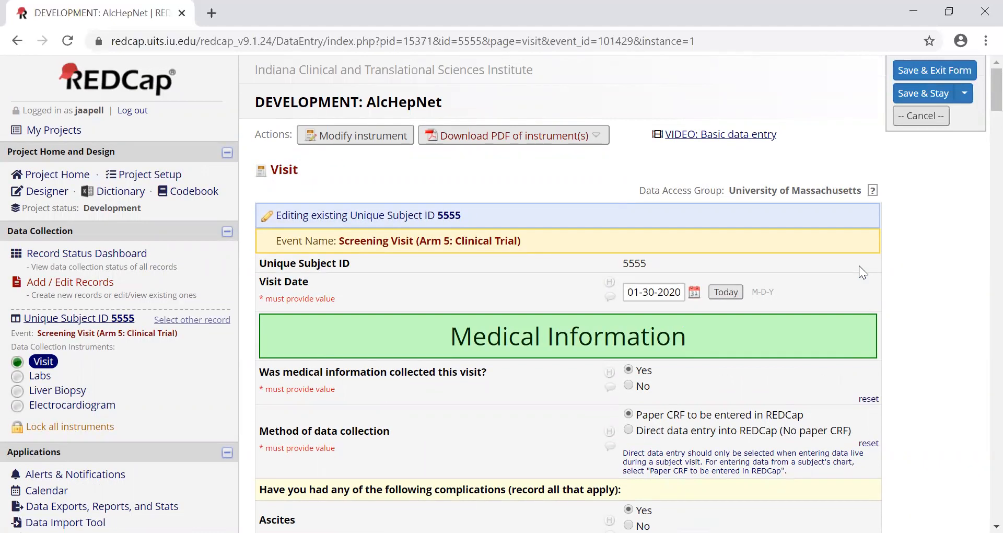
scroll(862, 291, down, 20)
scroll(864, 293, down, 20)
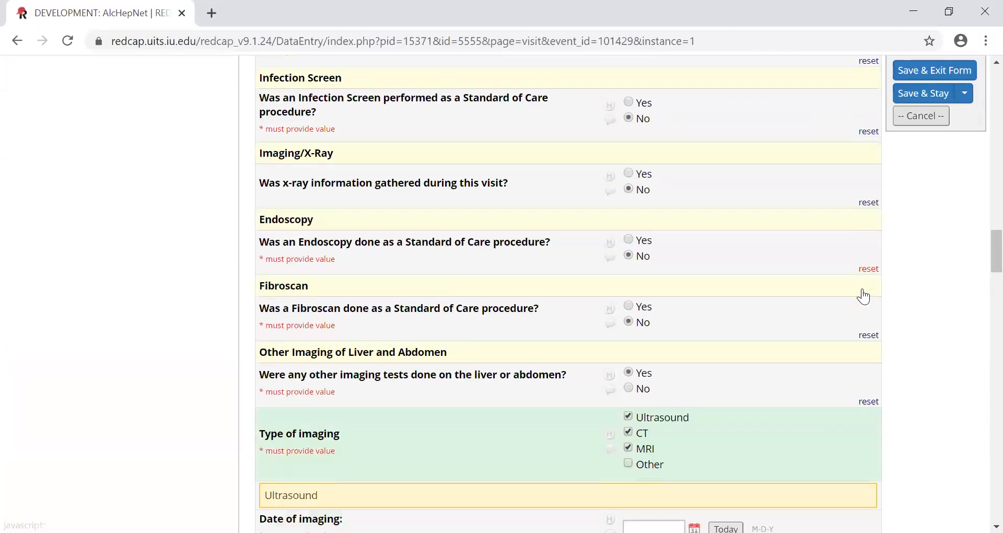
scroll(866, 295, down, 8)
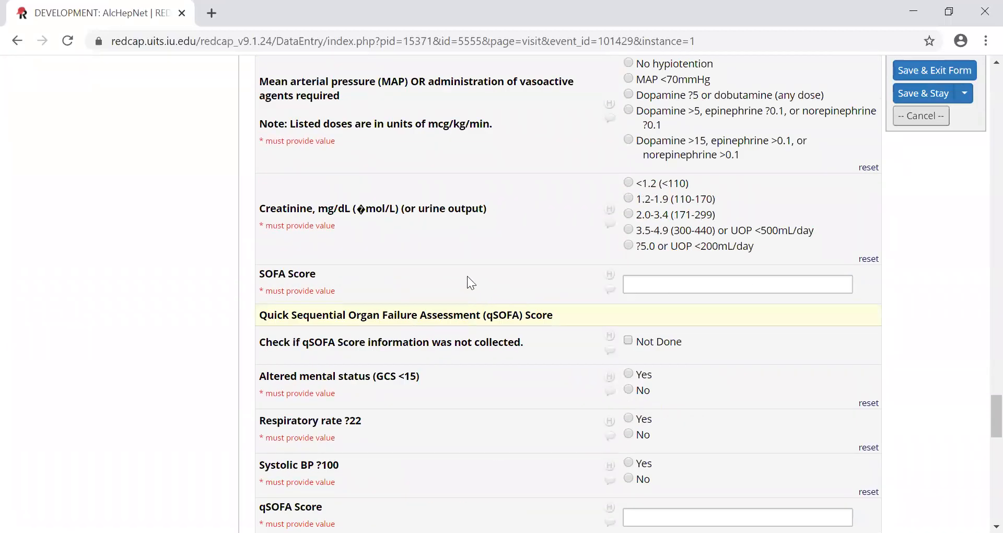
scroll(473, 278, down, 3)
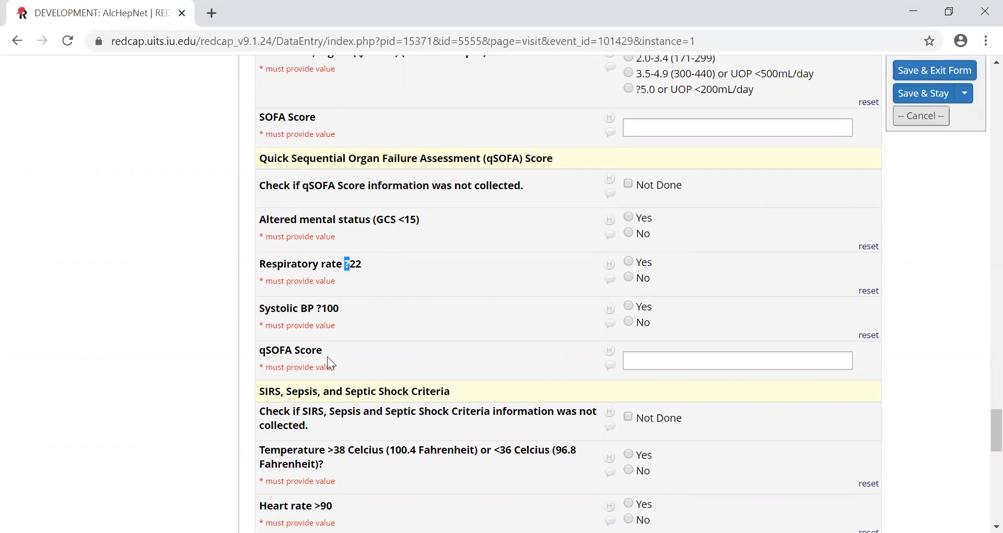
scroll(329, 361, down, 7)
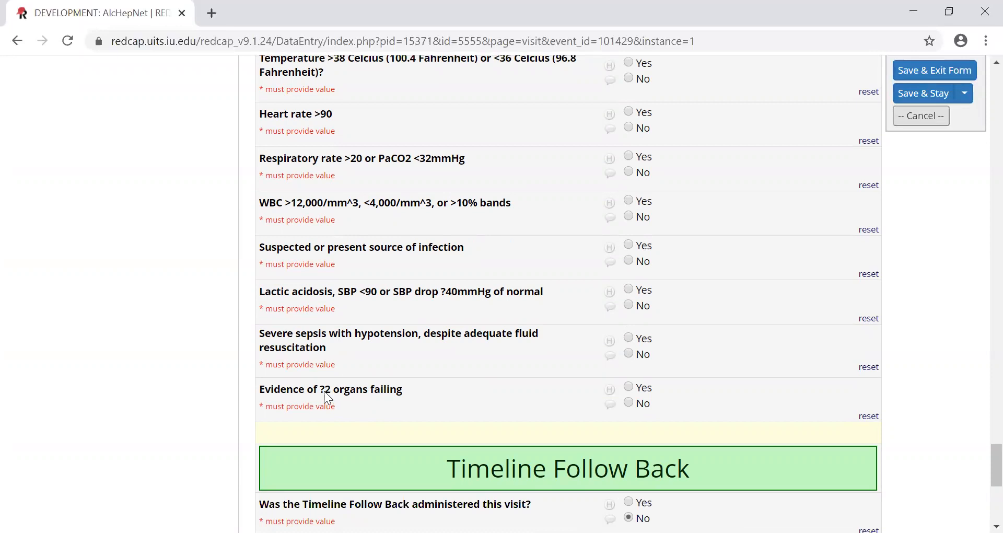
click(342, 393)
scroll(343, 394, down, 3)
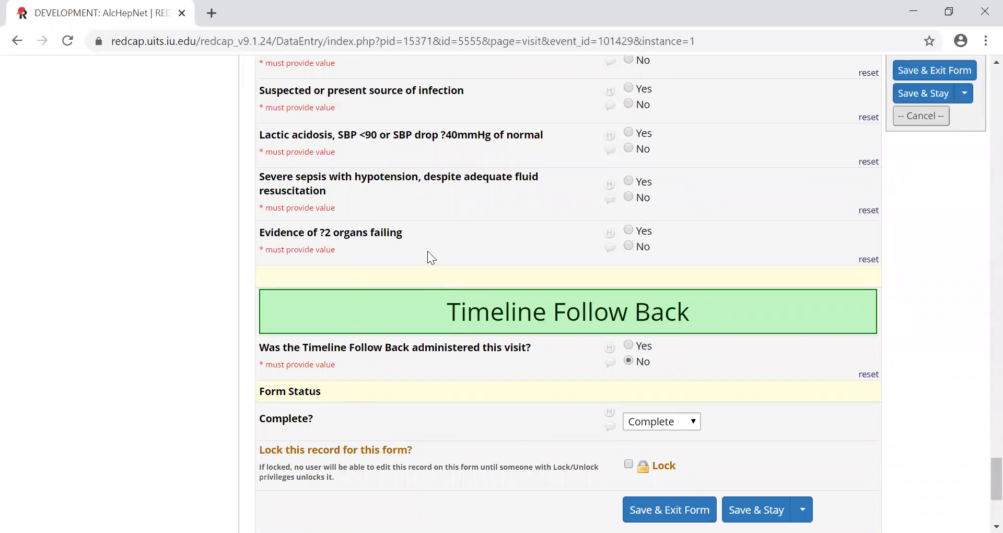
scroll(449, 258, down, 1)
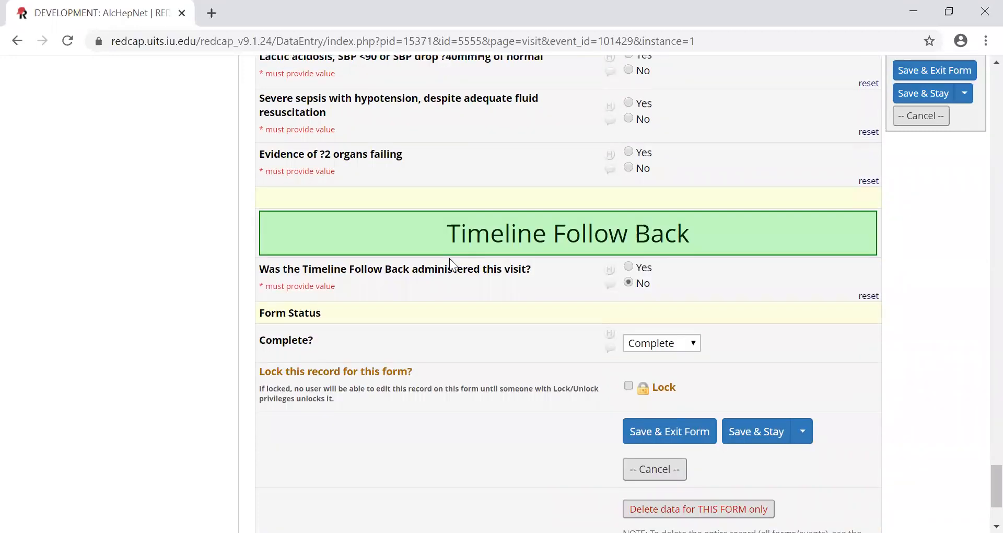
- Leave the Visit form without saving changes and open the Labs form of the same screening visit
scroll(449, 258, up, 1)
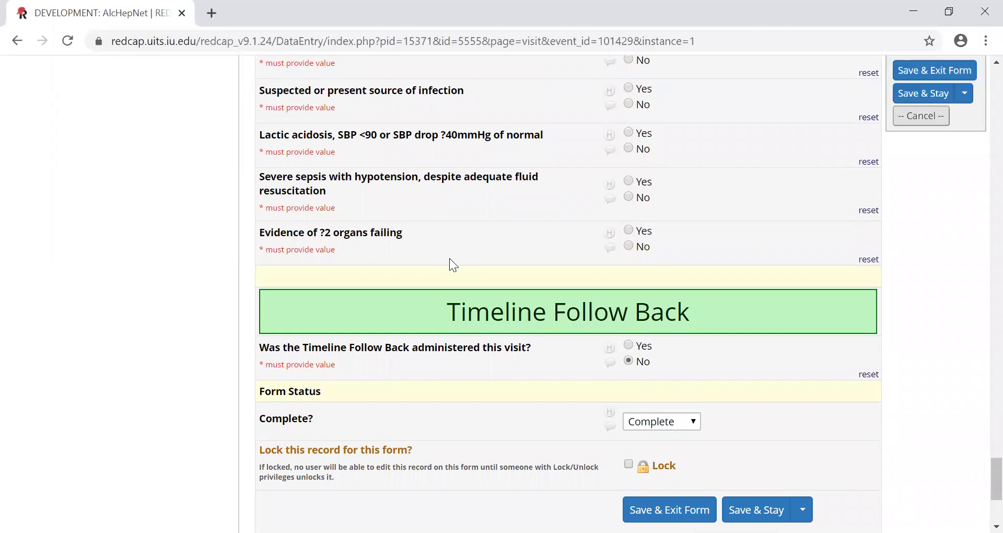
scroll(447, 260, up, 3)
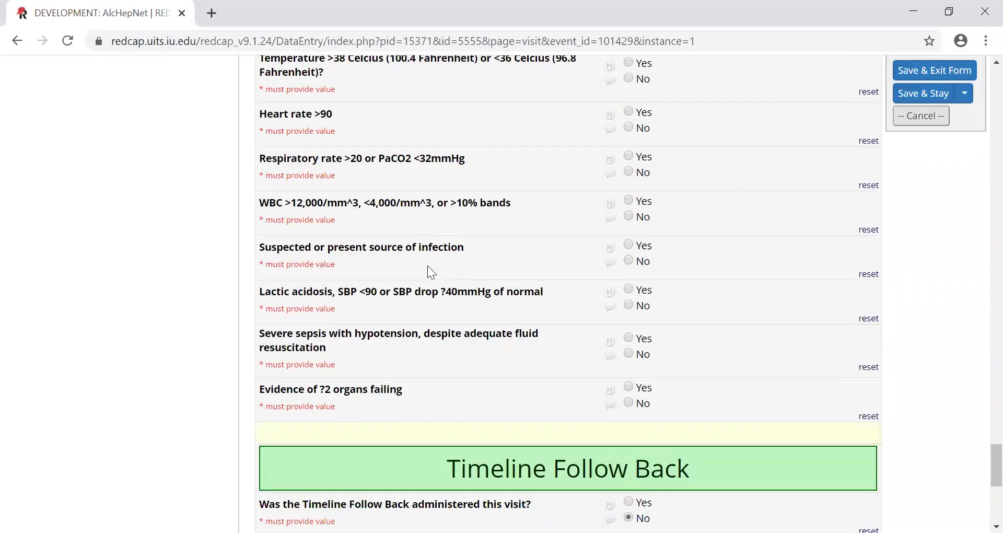
scroll(405, 252, up, 15)
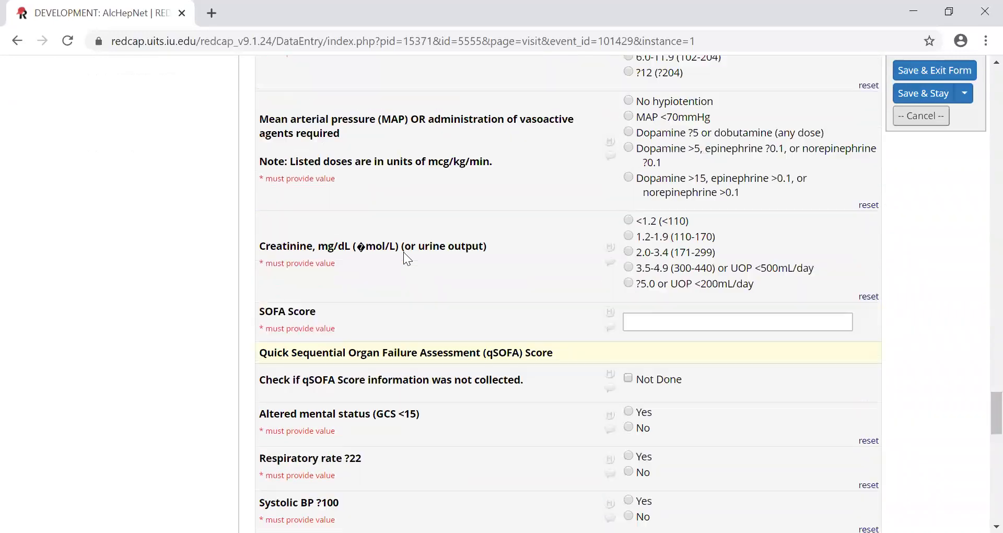
scroll(408, 254, up, 20)
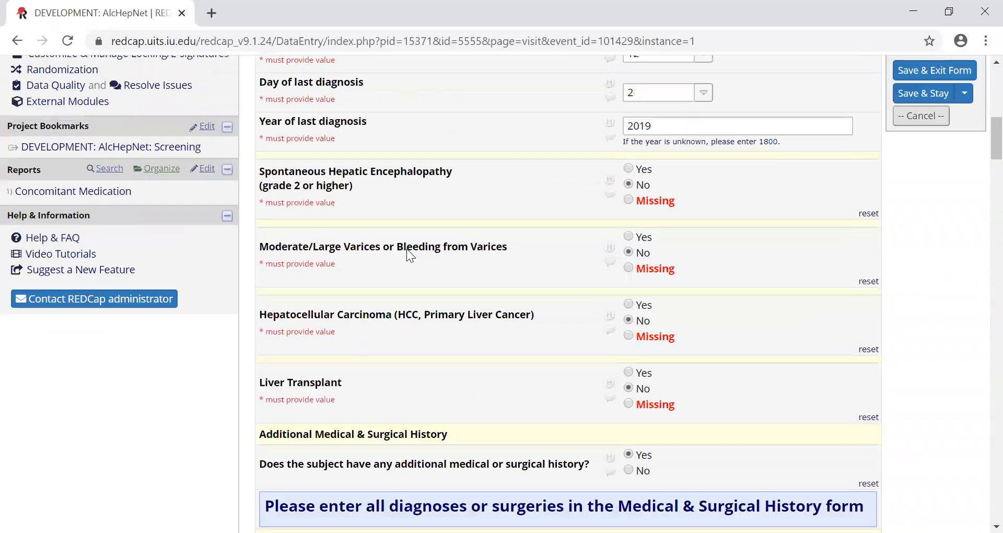
scroll(409, 256, up, 3)
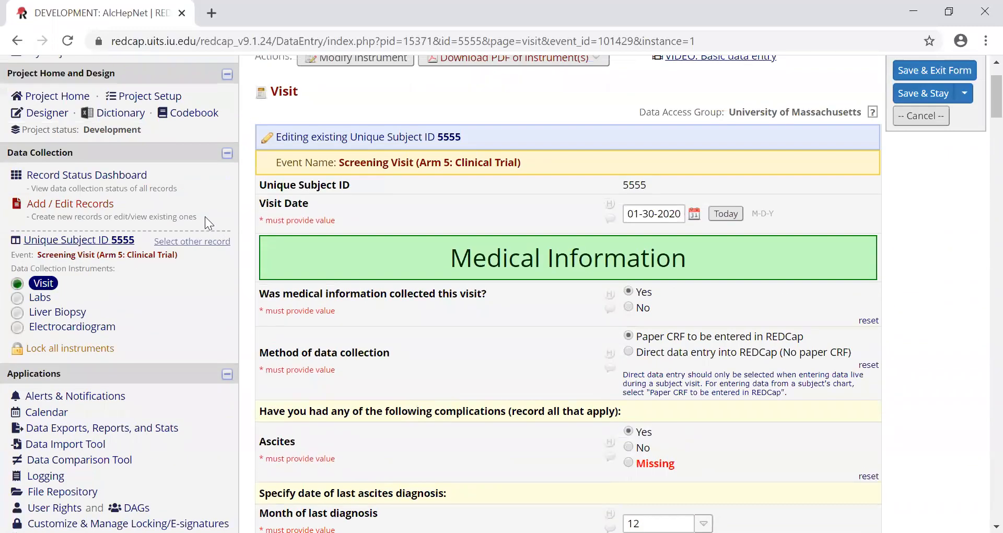
click(40, 297)
click(571, 361)
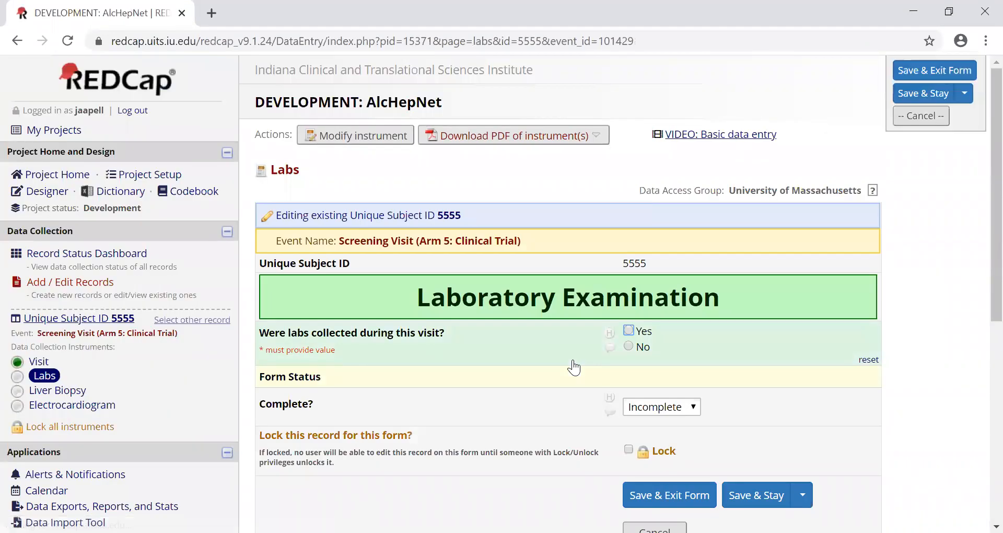
- Answer Yes to labs being collected during this visit and review the Hematology, Coagulation and Chemistry questions down to the form status
scroll(601, 329, down, 2)
click(629, 252)
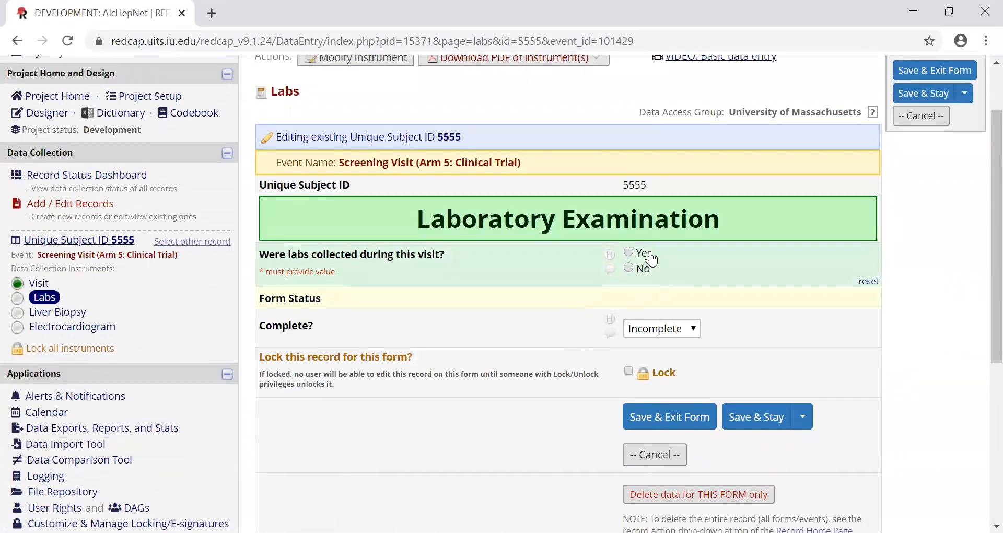
scroll(678, 282, down, 4)
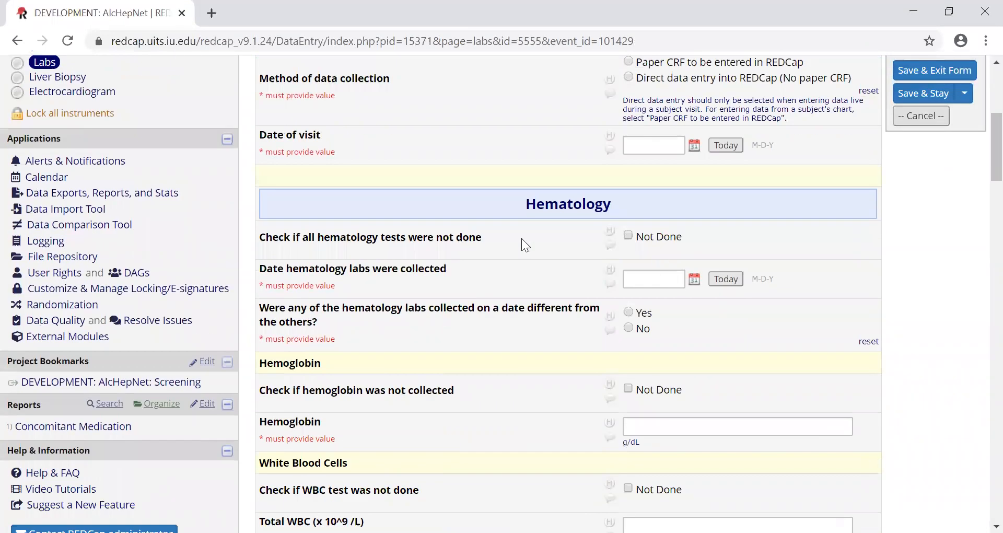
scroll(521, 224, down, 15)
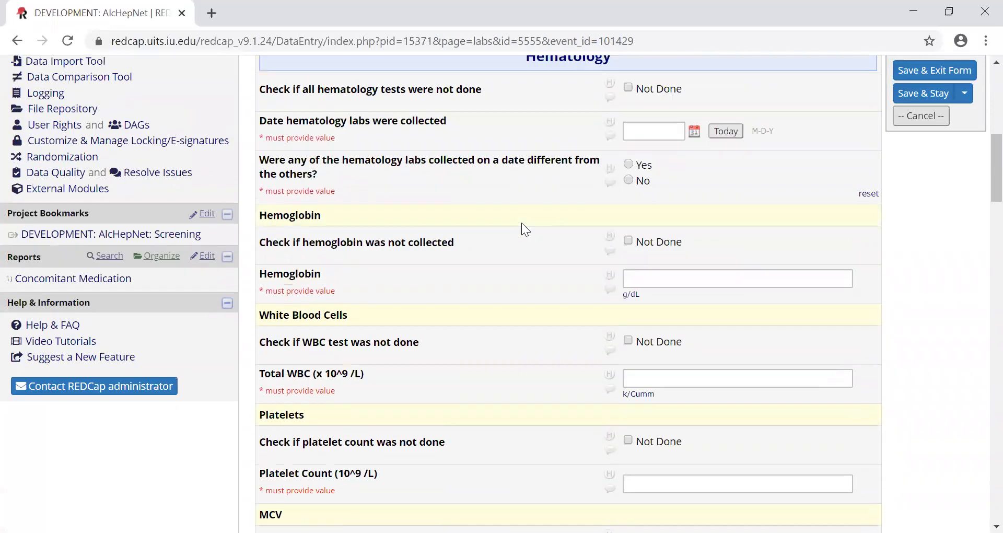
scroll(522, 224, down, 4)
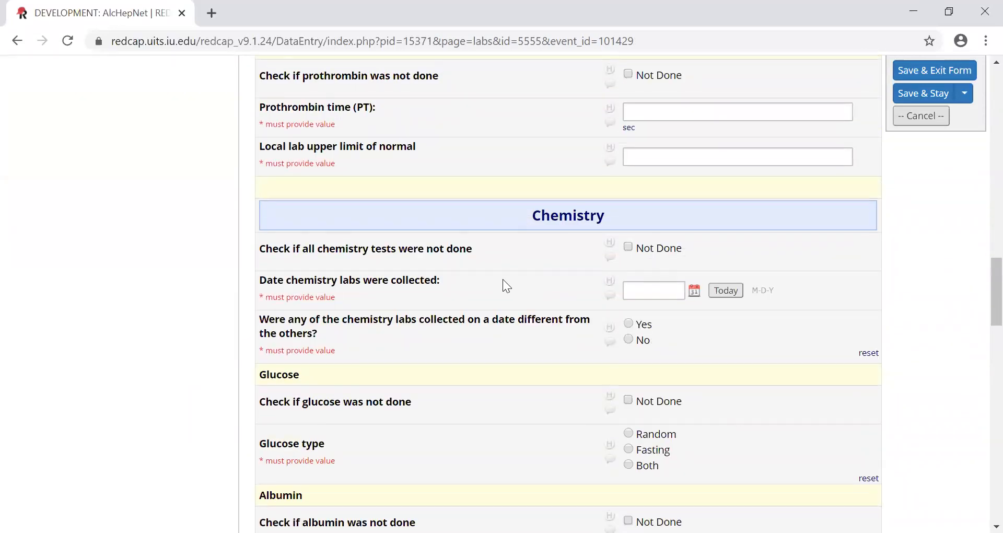
scroll(503, 281, down, 5)
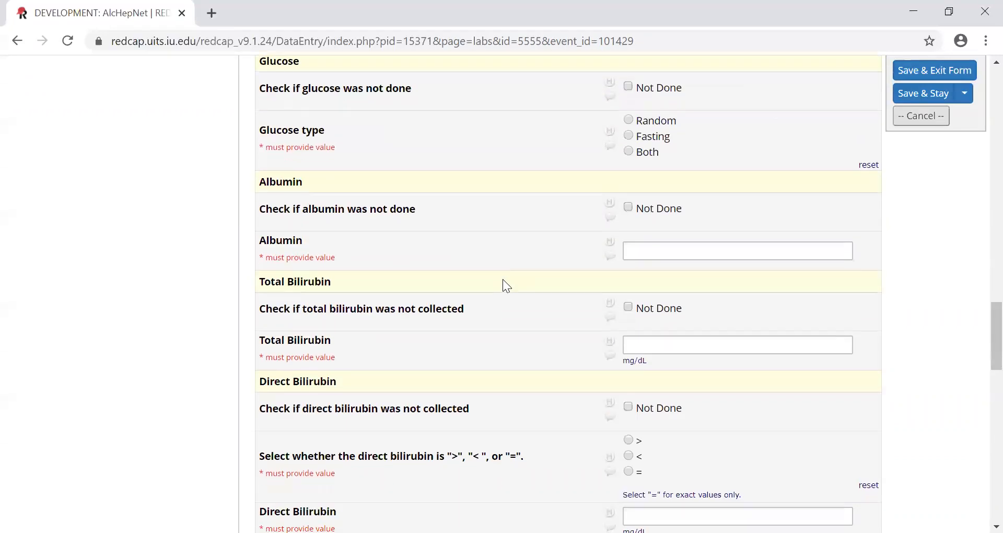
scroll(503, 282, down, 8)
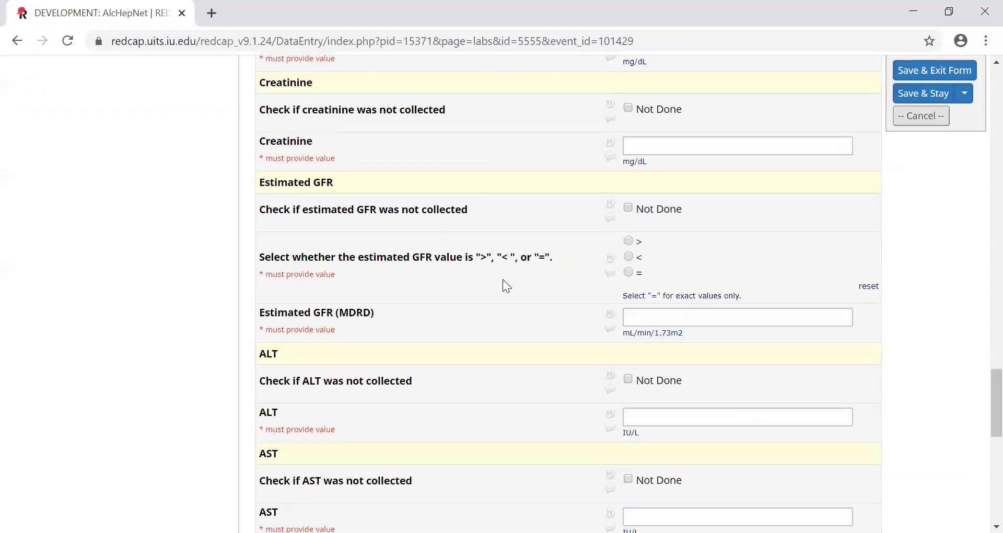
scroll(503, 280, down, 8)
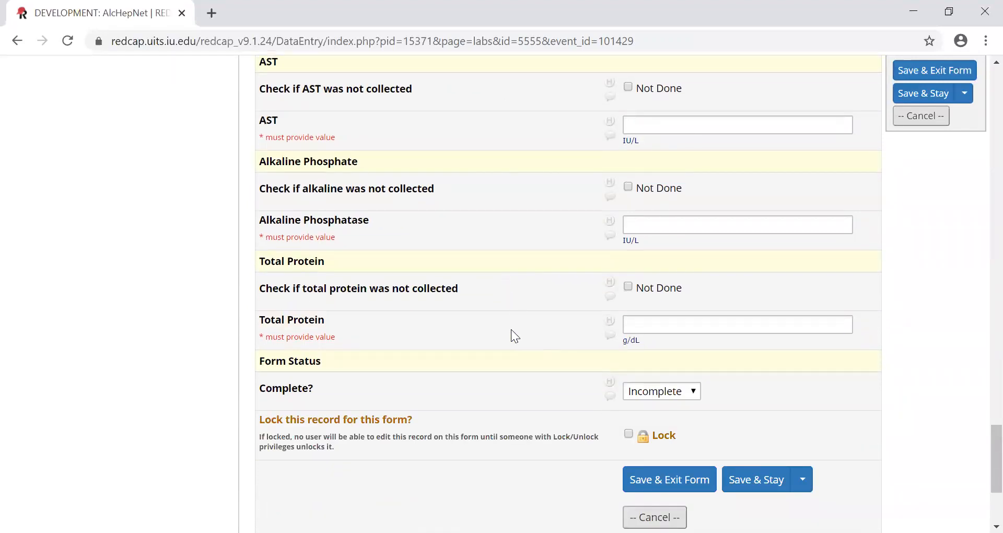
- Review the Labs form's chemistry tests from Total Protein back up through bilirubin, albumin and glucose to the Hematology section
scroll(509, 329, up, 4)
scroll(509, 329, down, 3)
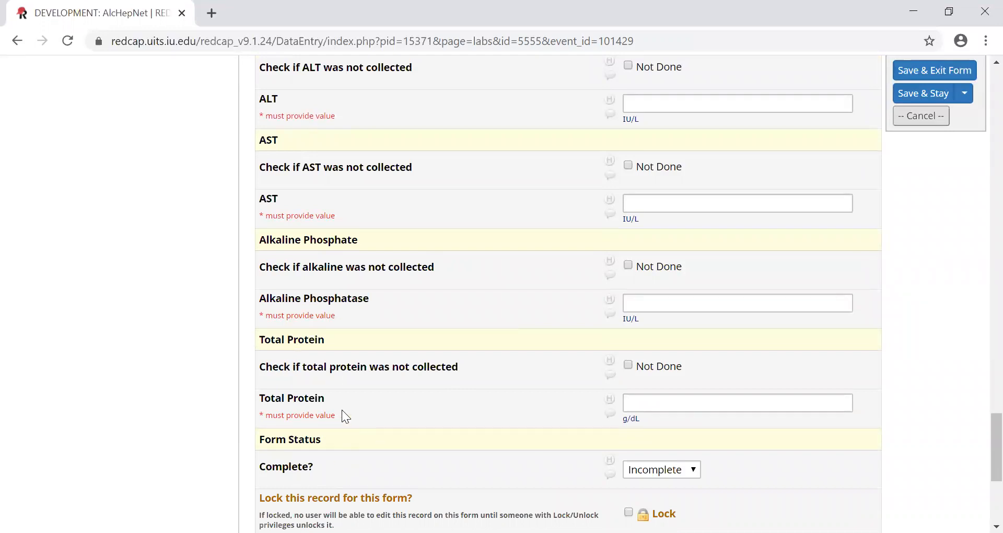
scroll(343, 412, up, 2)
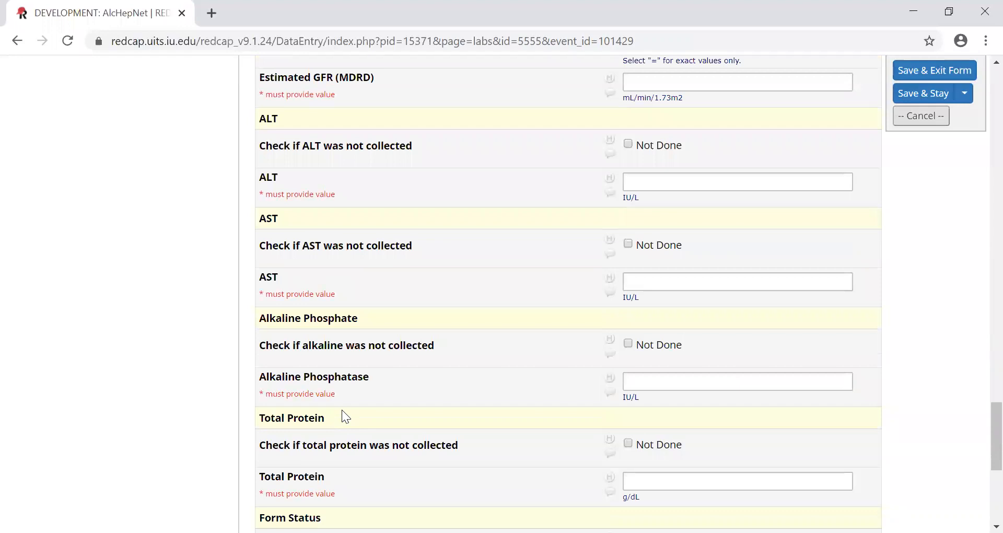
scroll(343, 412, up, 6)
scroll(342, 410, up, 3)
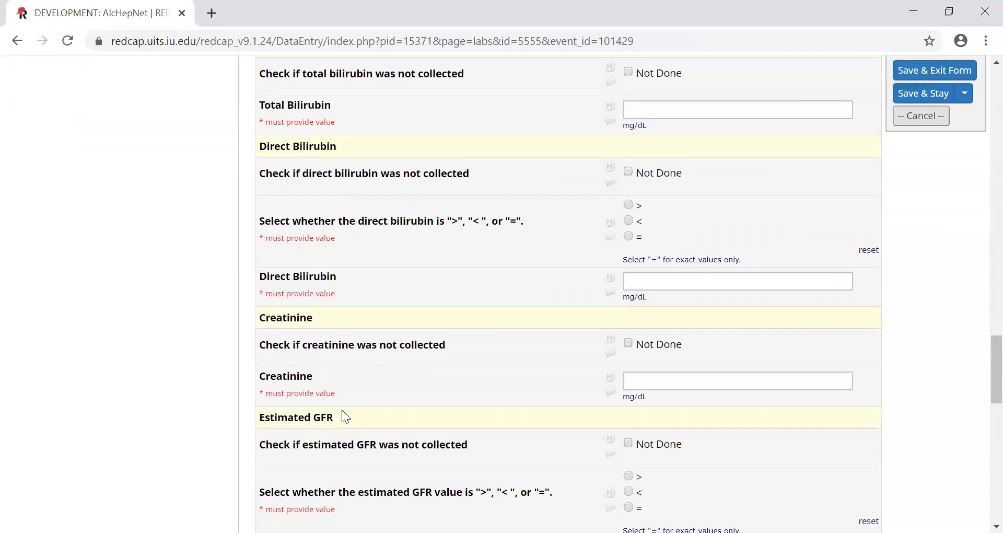
scroll(342, 409, up, 4)
scroll(341, 409, up, 14)
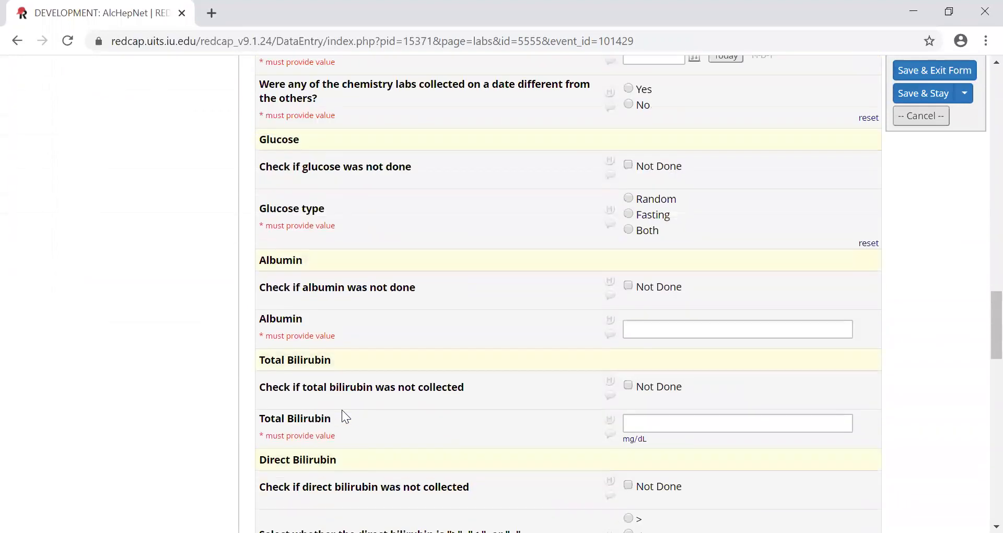
scroll(342, 410, up, 12)
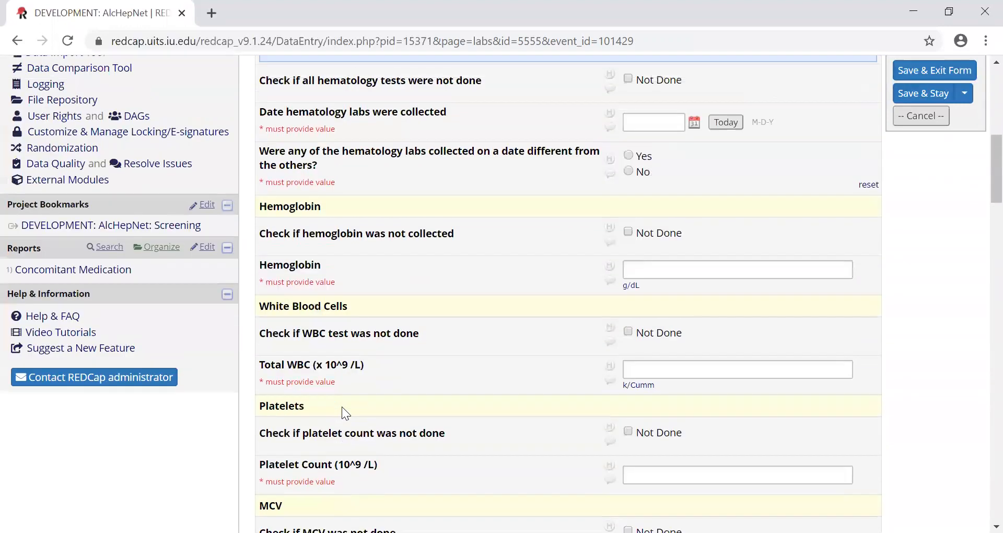
- Mark the hemoglobin and white blood cell tests as Not Done in the Hematology section
scroll(343, 407, up, 1)
scroll(342, 405, down, 4)
click(631, 233)
click(645, 294)
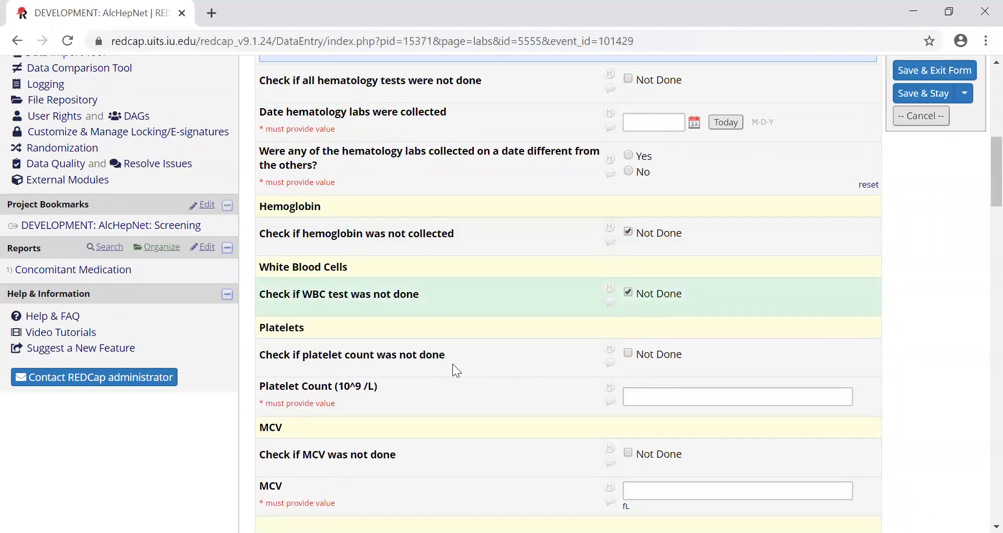
scroll(452, 364, down, 3)
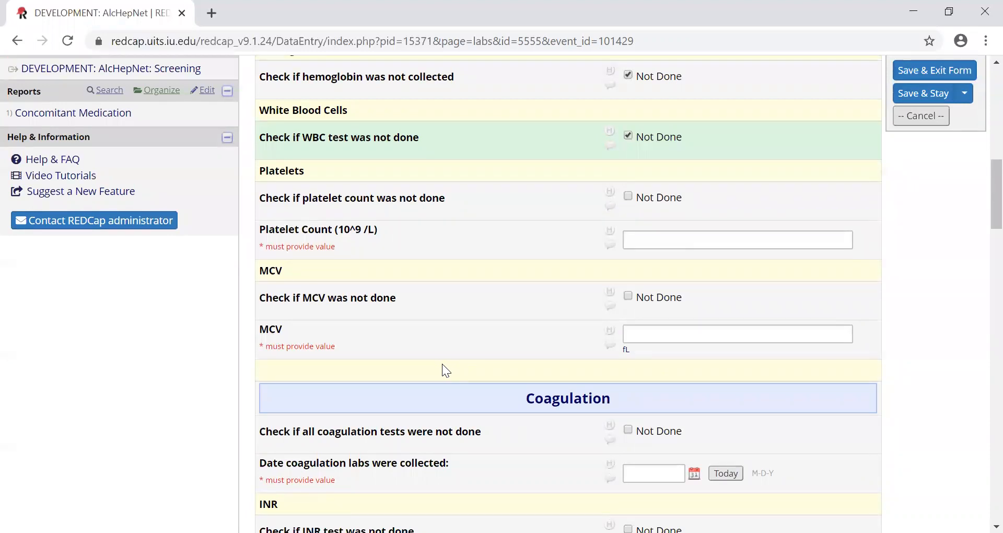
scroll(442, 365, up, 5)
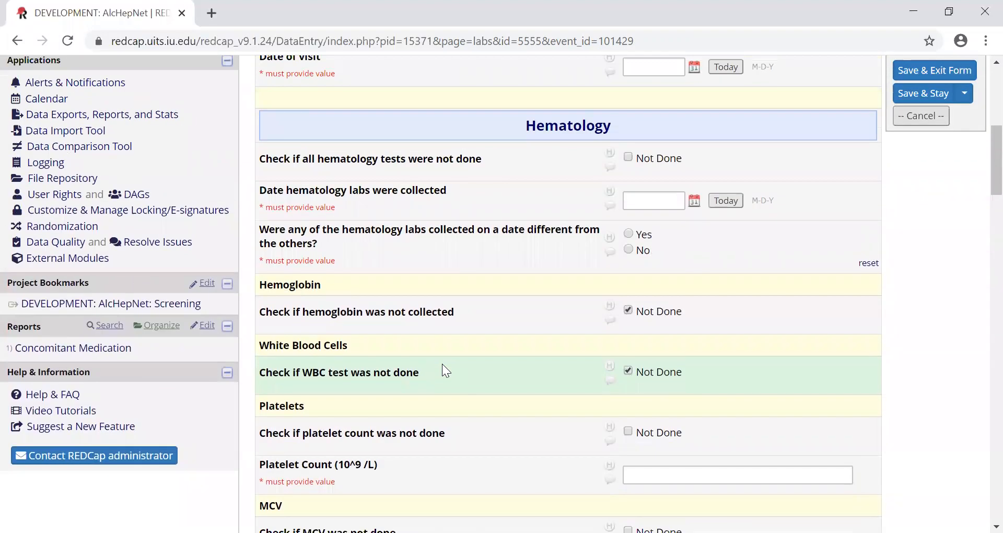
- Leave the Labs form without saving changes and open the Liver Biopsy form of the same visit
scroll(443, 364, up, 5)
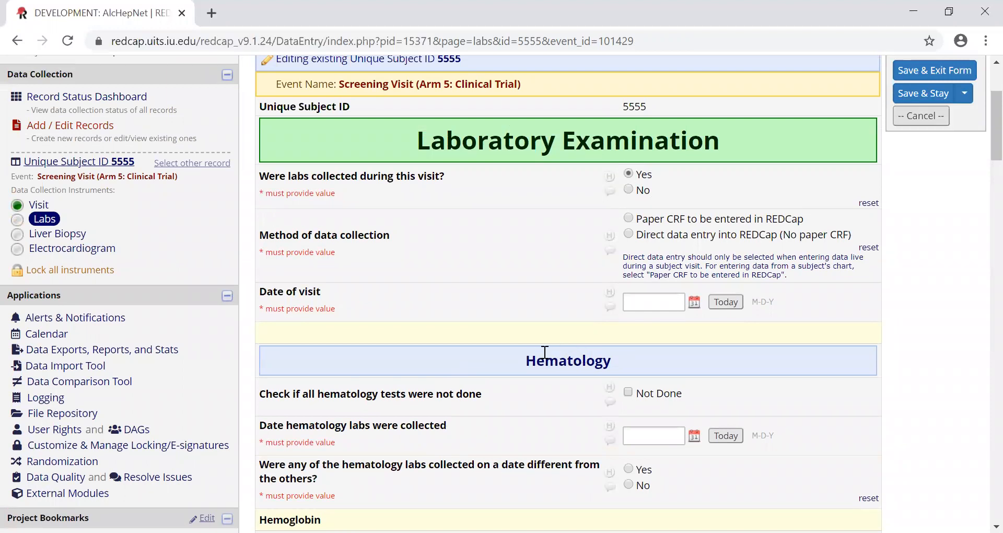
scroll(522, 327, up, 2)
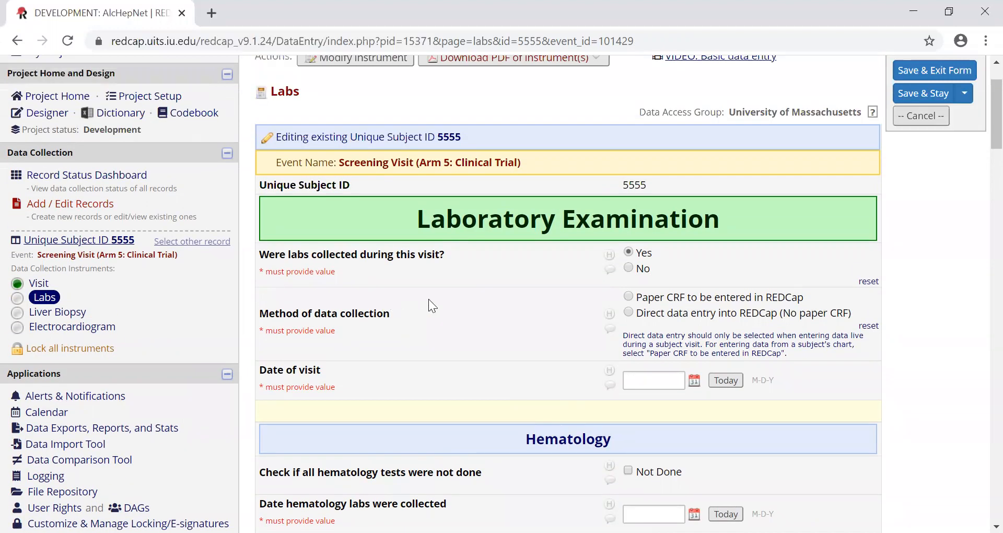
click(54, 313)
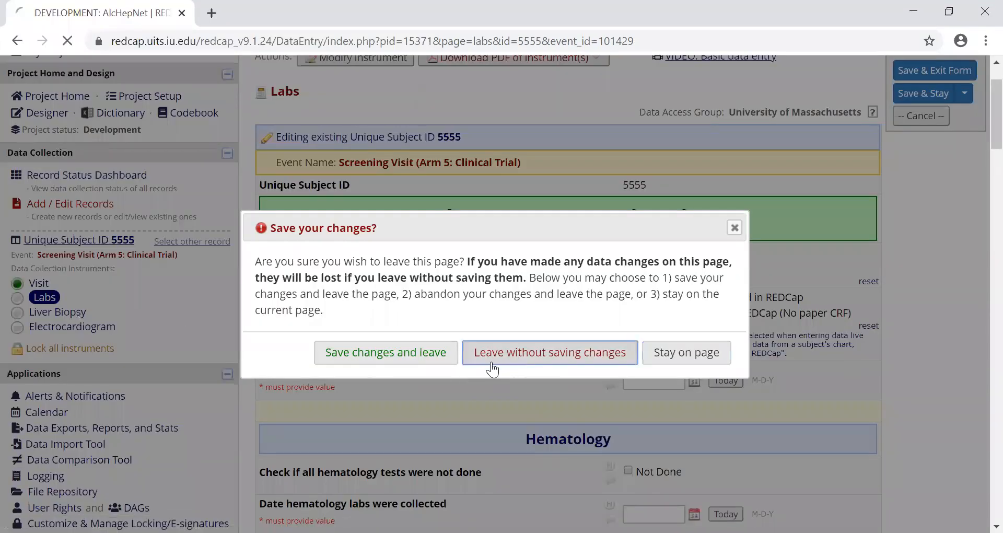
click(486, 361)
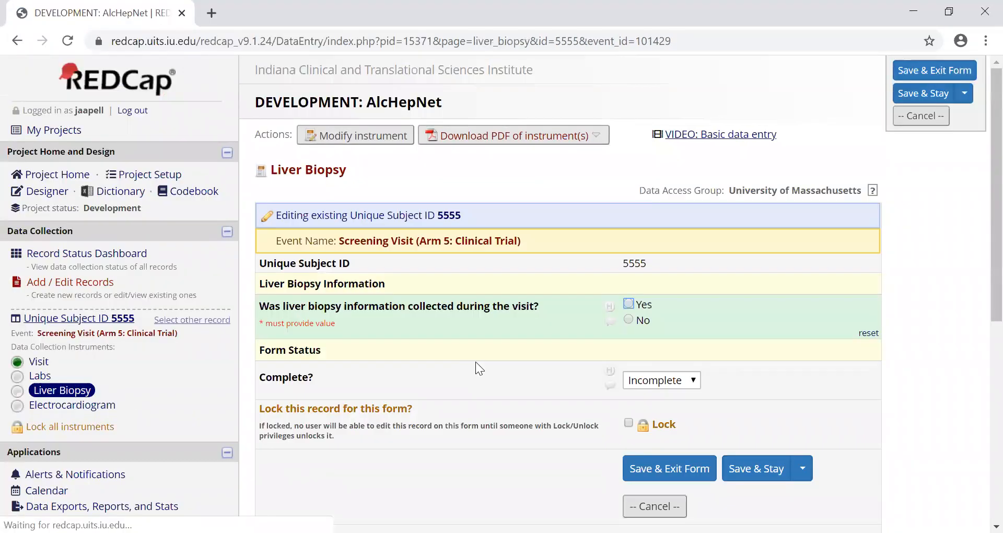
- Answer Yes to liver biopsy information being collected during the visit and review the biopsy date, processing method and histology report questions
click(630, 303)
scroll(623, 327, down, 3)
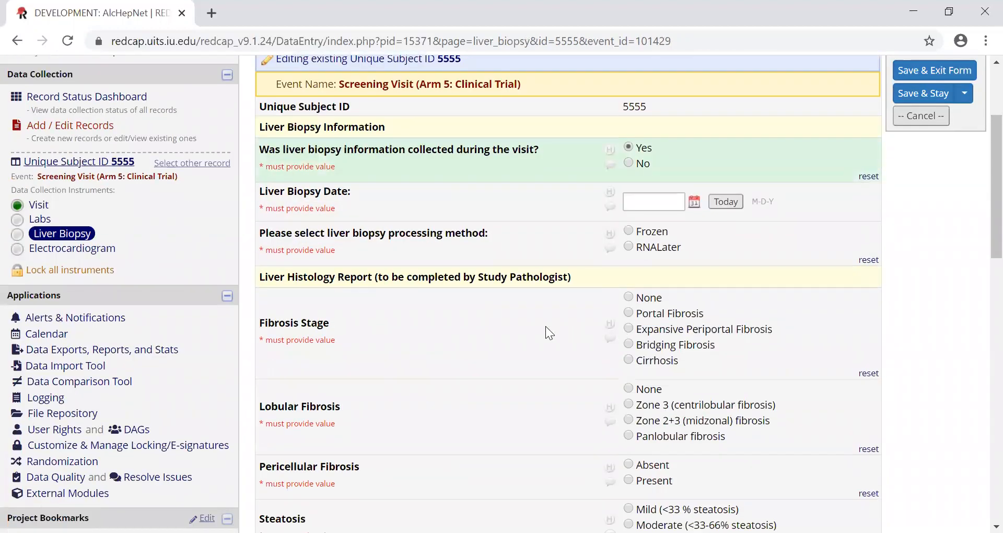
scroll(505, 310, down, 3)
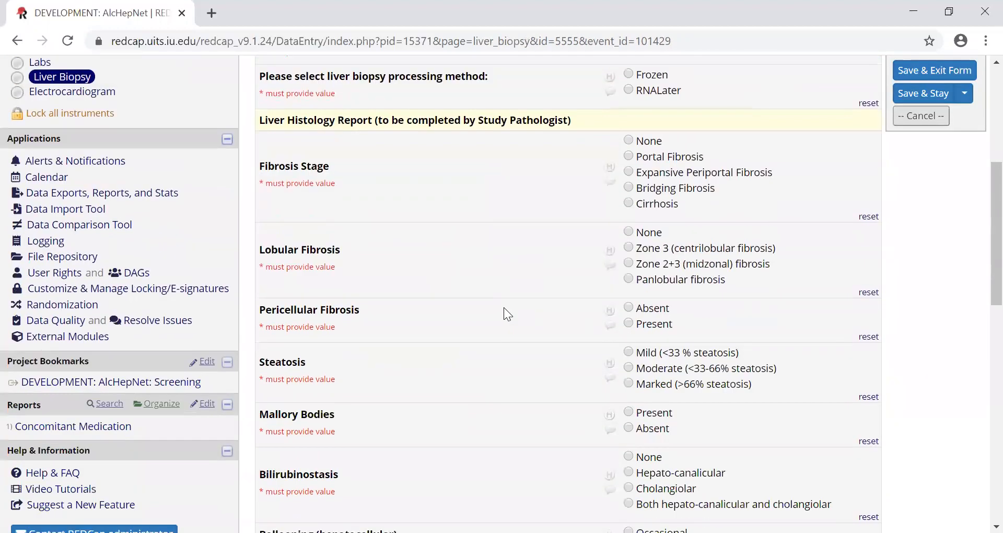
scroll(504, 307, up, 3)
scroll(504, 308, down, 5)
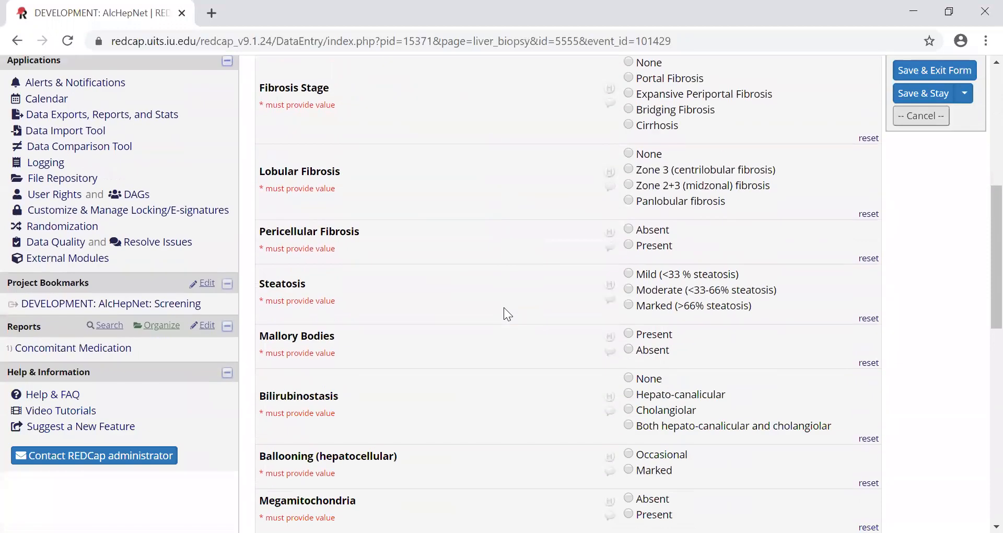
scroll(504, 307, up, 5)
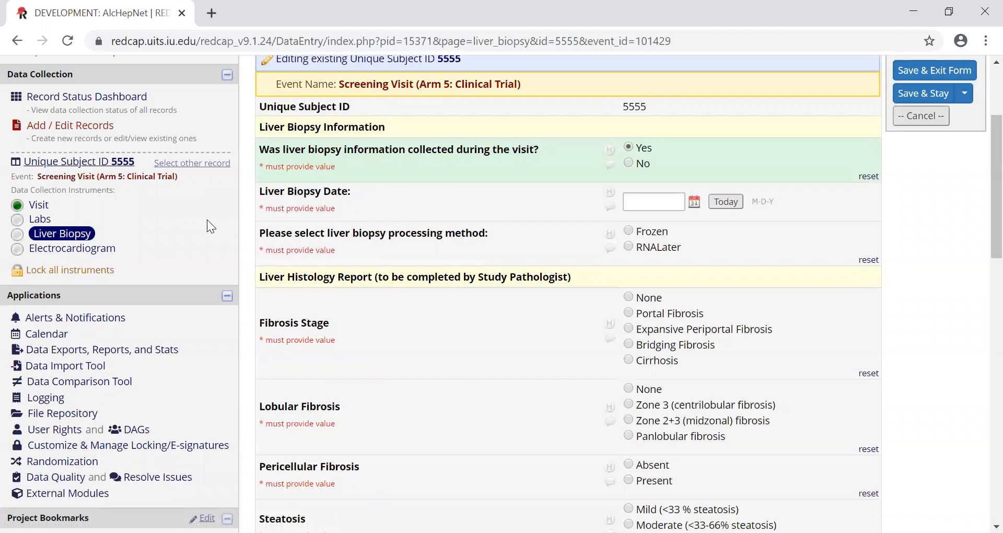
click(100, 255)
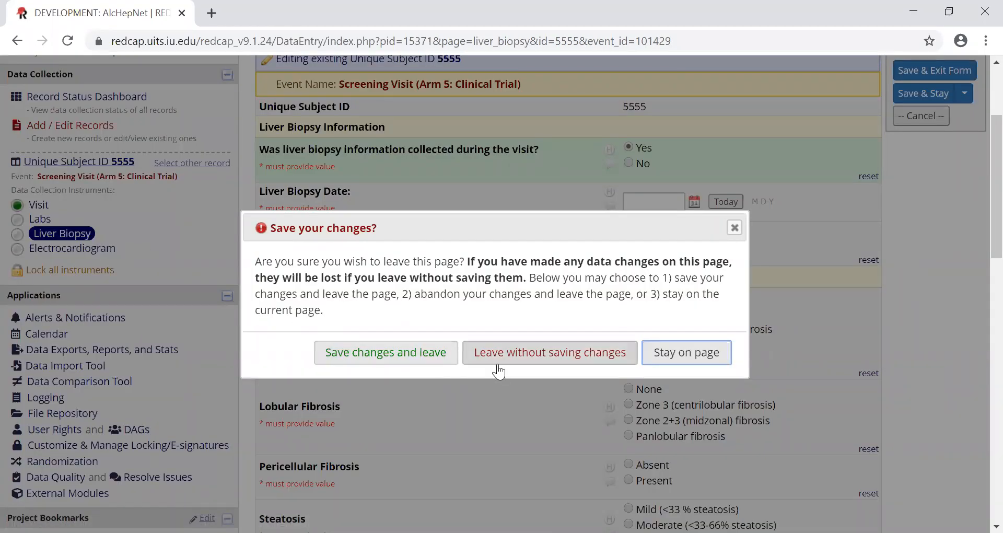
click(661, 358)
scroll(505, 372, down, 3)
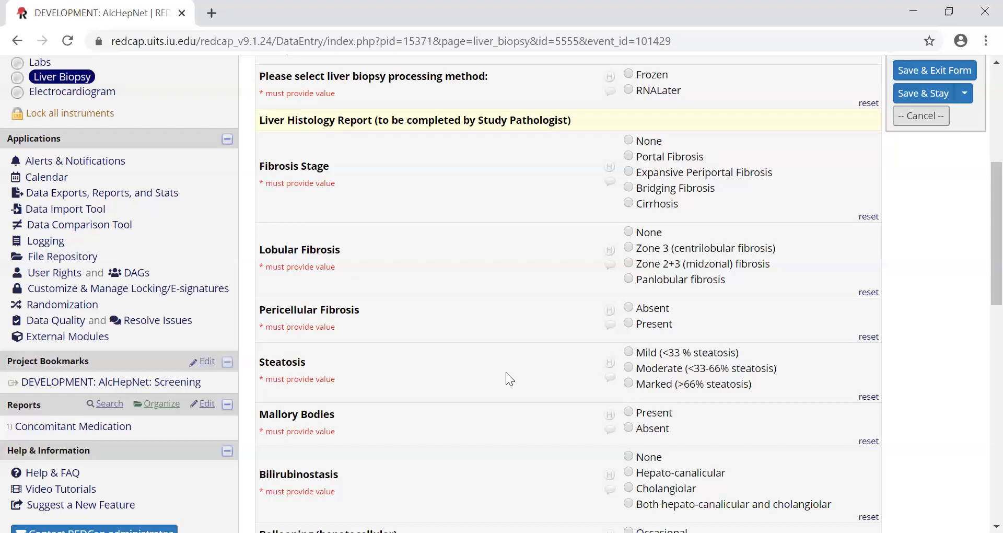
scroll(505, 372, up, 6)
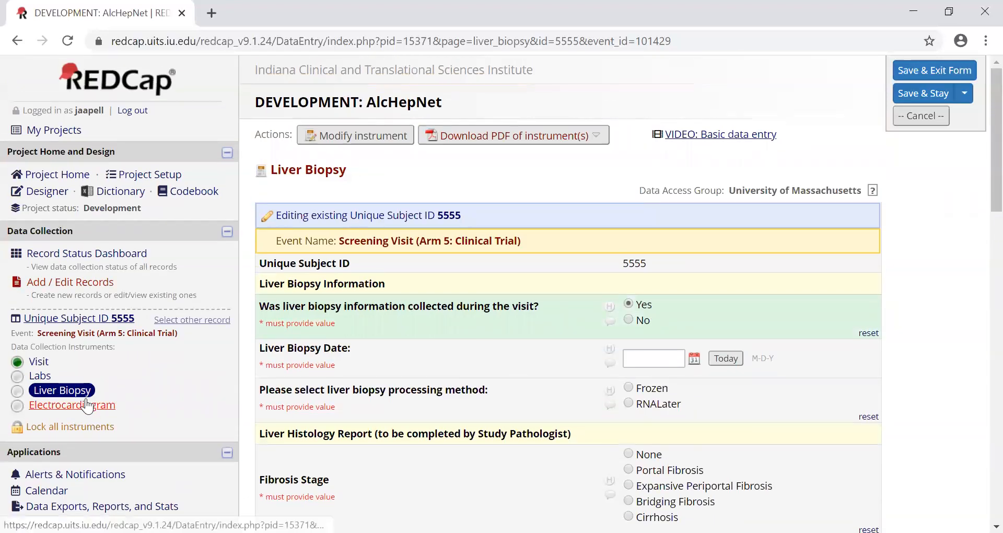
- Open the Electrocardiogram form without saving the Liver Biopsy changes and answer Yes to an electrocardiogram being performed
click(81, 407)
click(578, 356)
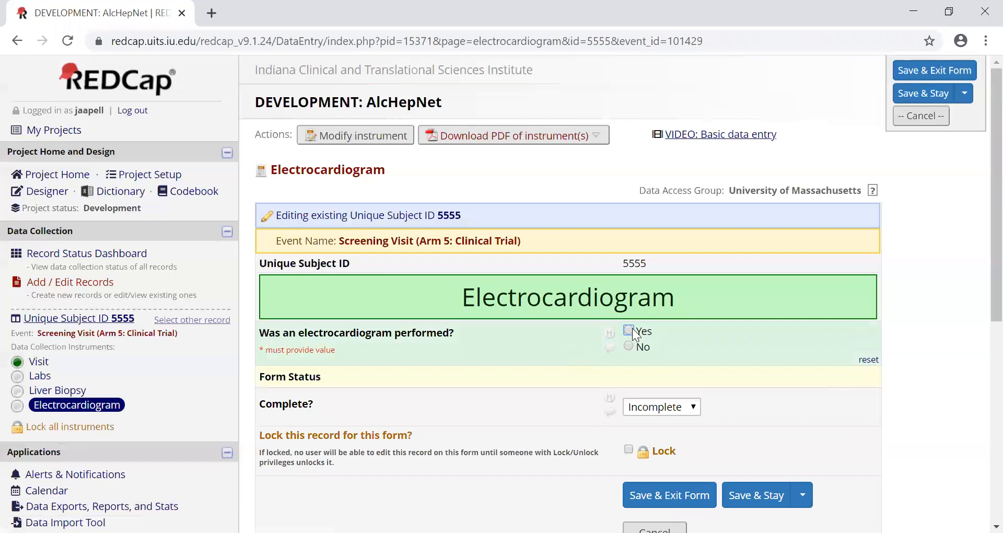
click(629, 330)
- Review the Electrocardiogram form's ECG date, ventricular rate, PR, QRS, QT and QTc fields, and the Findings options
scroll(876, 324, down, 2)
scroll(932, 323, down, 2)
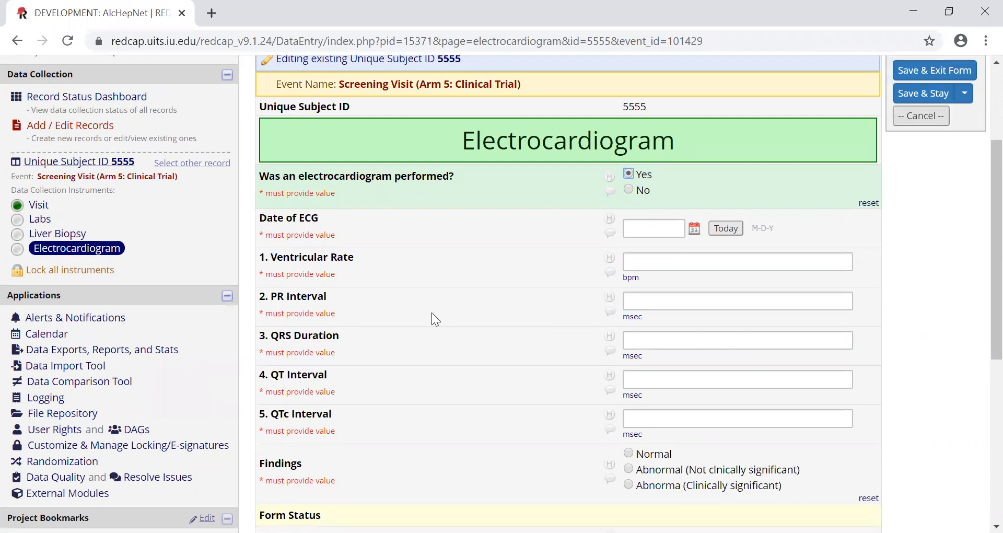
scroll(471, 291, down, 3)
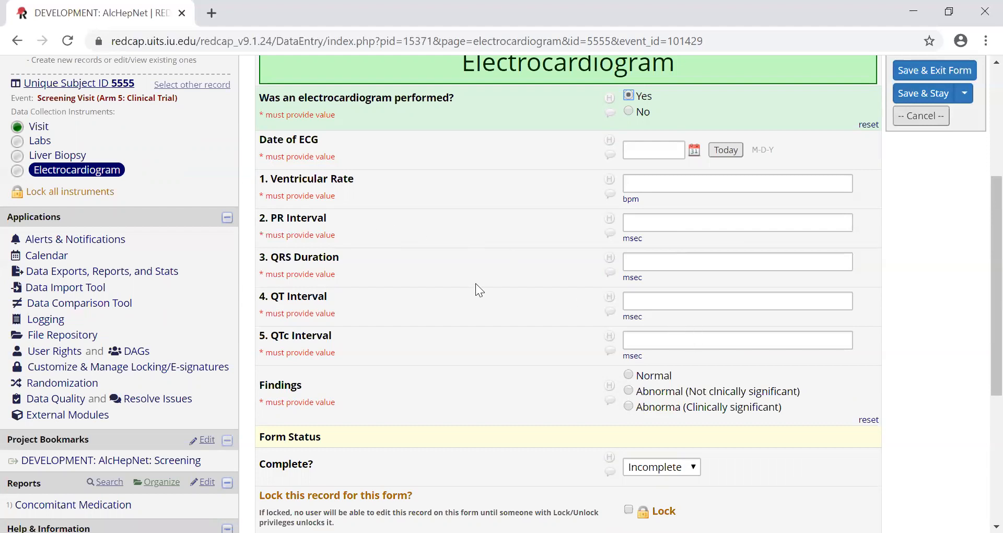
scroll(476, 285, up, 1)
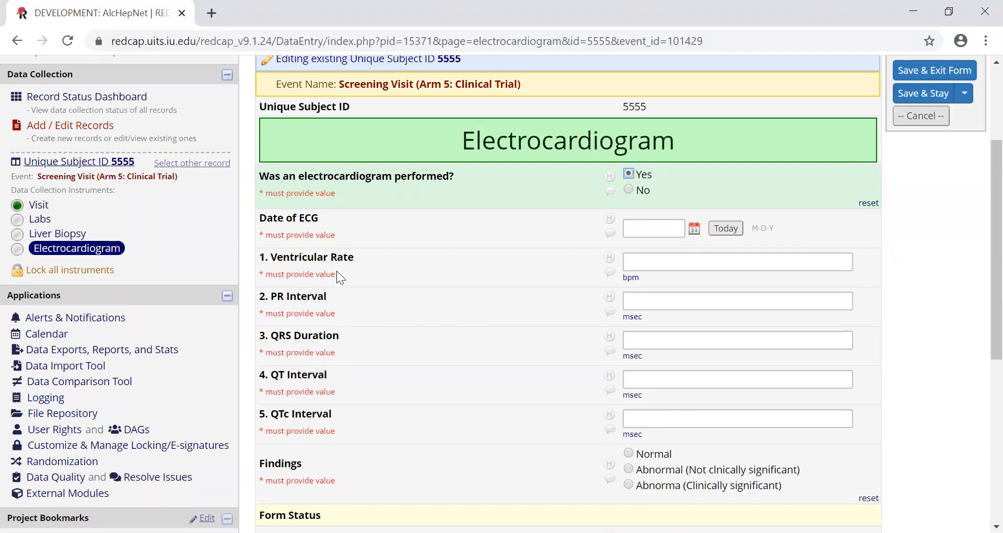
scroll(366, 274, up, 1)
scroll(115, 283, up, 1)
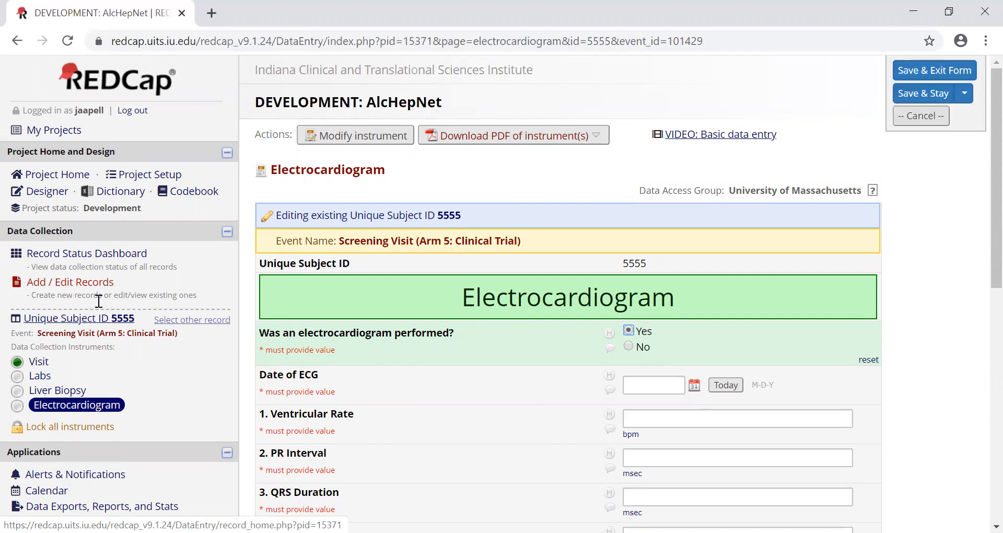
scroll(386, 345, down, 3)
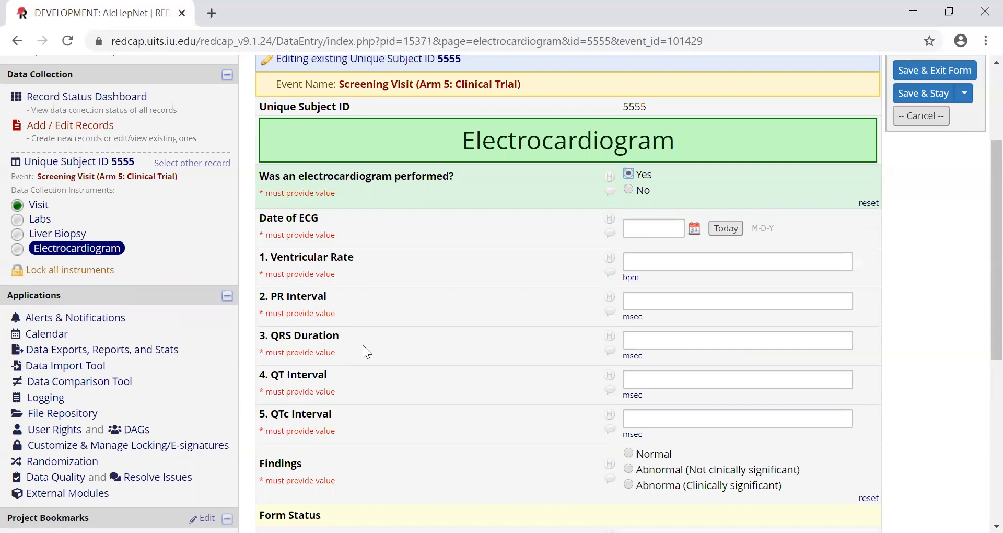
scroll(363, 344, up, 2)
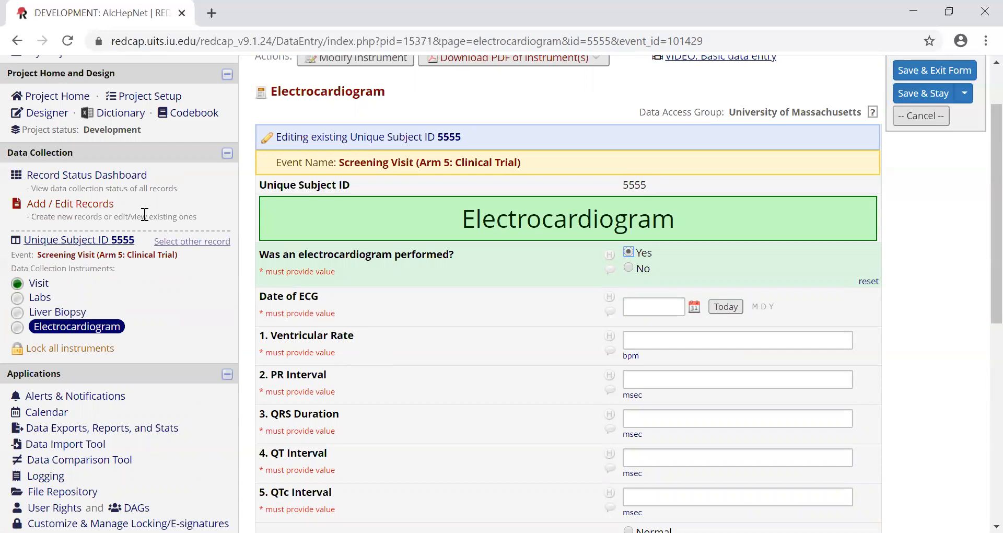
- Leave the Electrocardiogram form without saving changes and open the first subject's Day 0 Visit form from the Clinical Trial record status dashboard
click(117, 179)
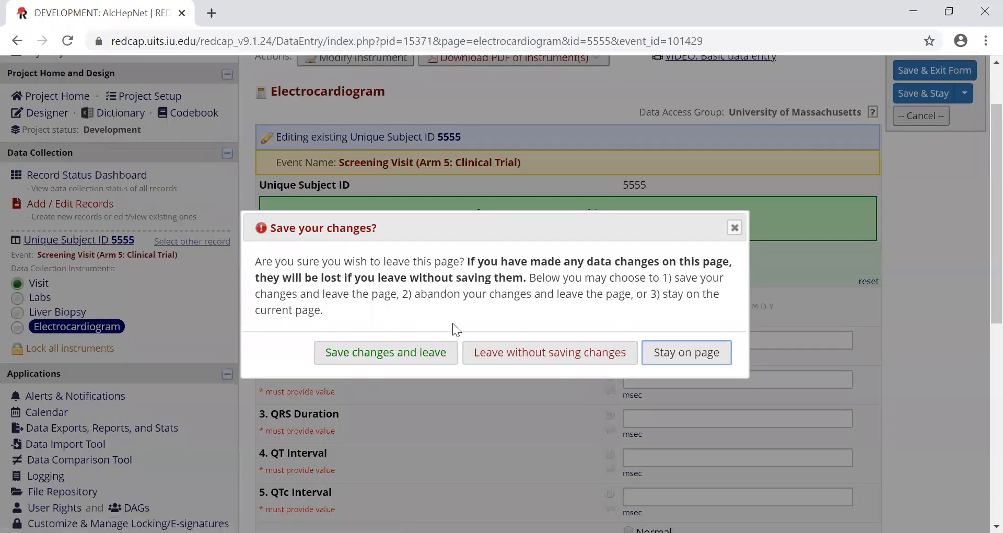
click(517, 359)
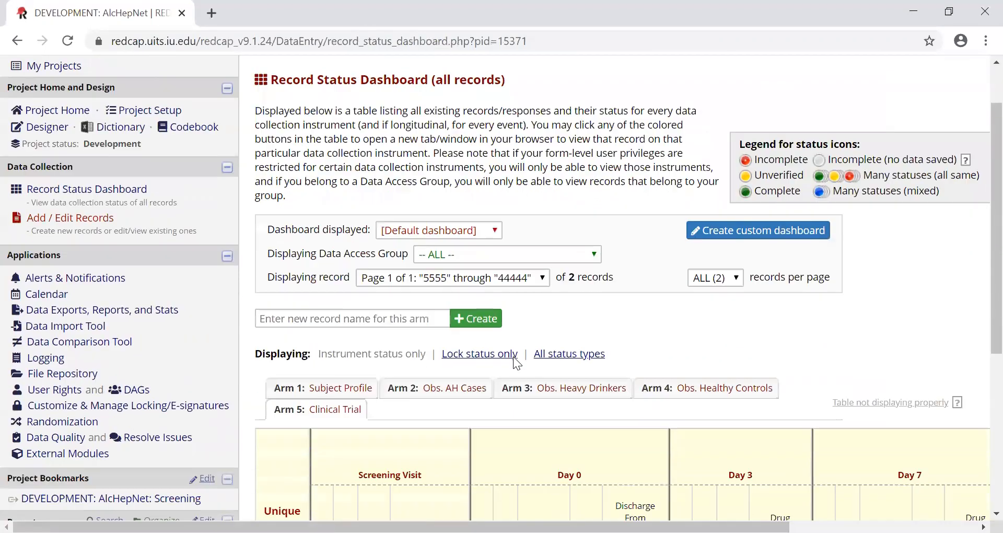
scroll(516, 362, down, 3)
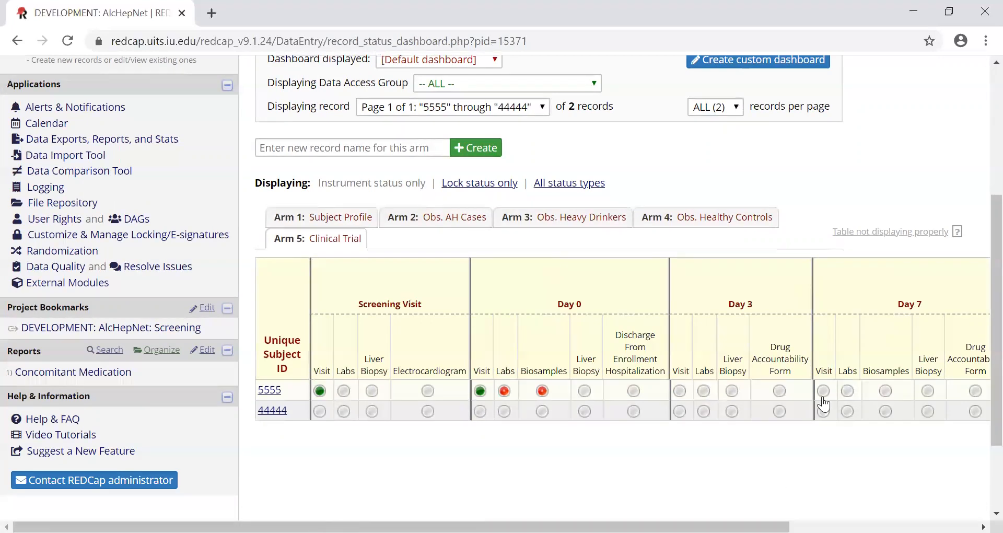
drag(523, 527, 553, 527)
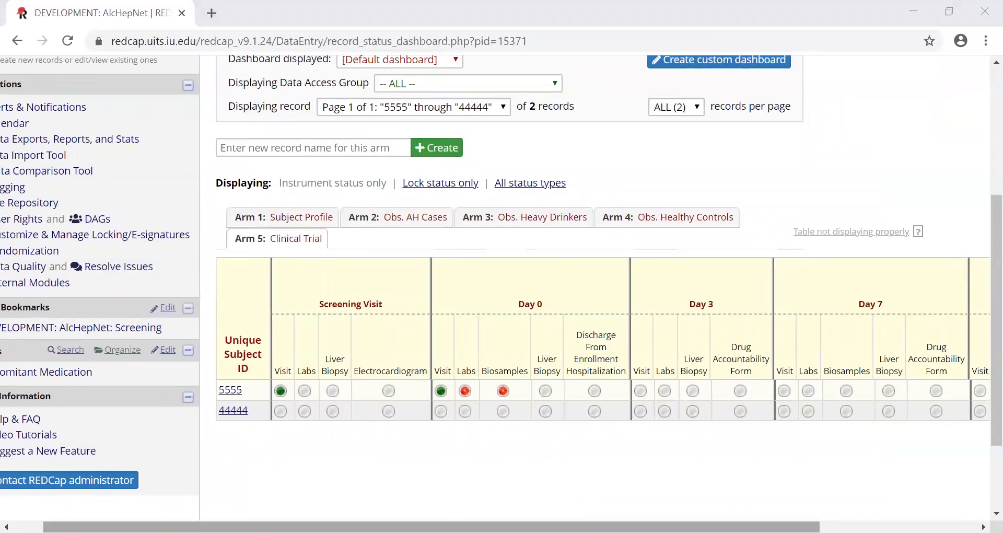
drag(742, 526, 907, 527)
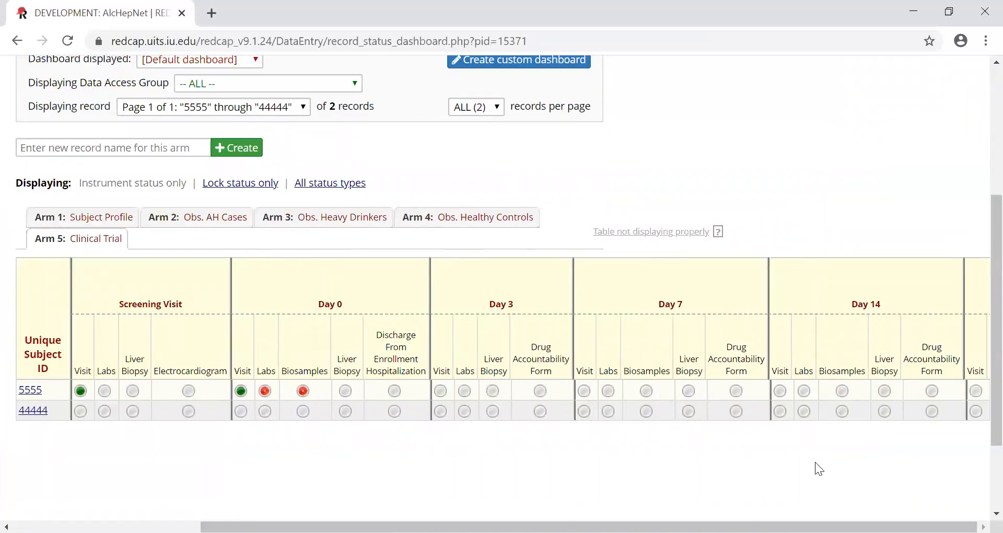
scroll(840, 464, down, 2)
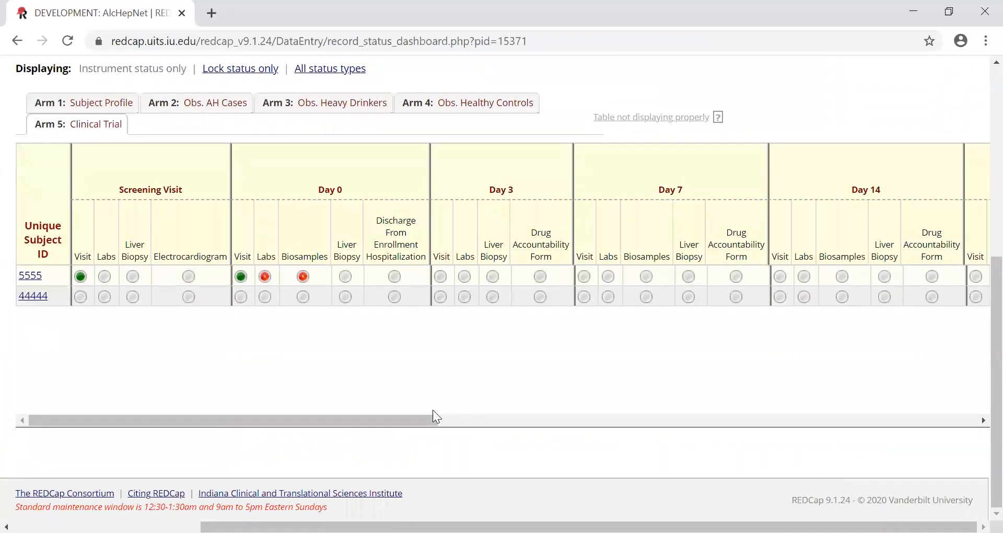
drag(406, 422, 288, 404)
click(240, 279)
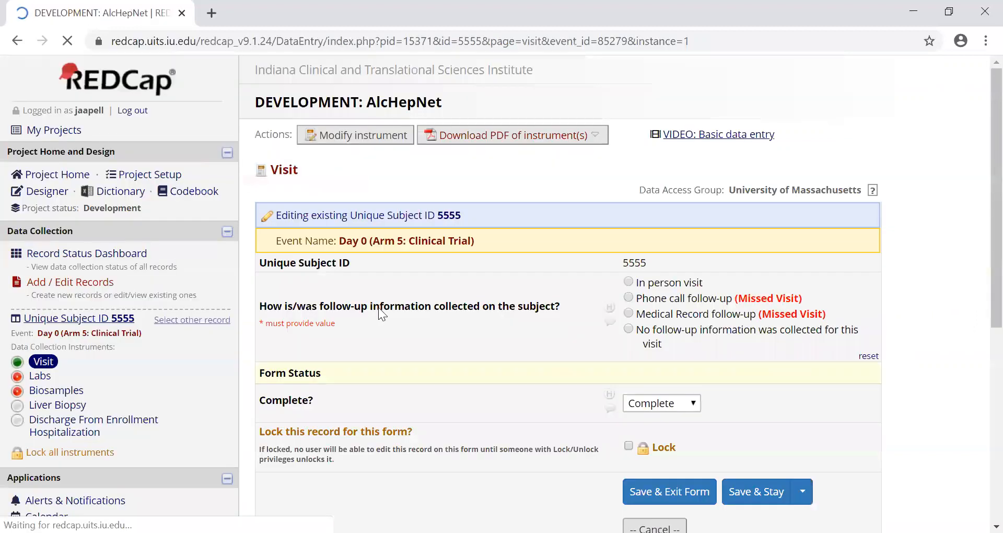
- Set the follow-up collection method to In person visit and review the Day 0 sections from Medical Information through The Chronic Liver Disease Questionnaire
click(629, 282)
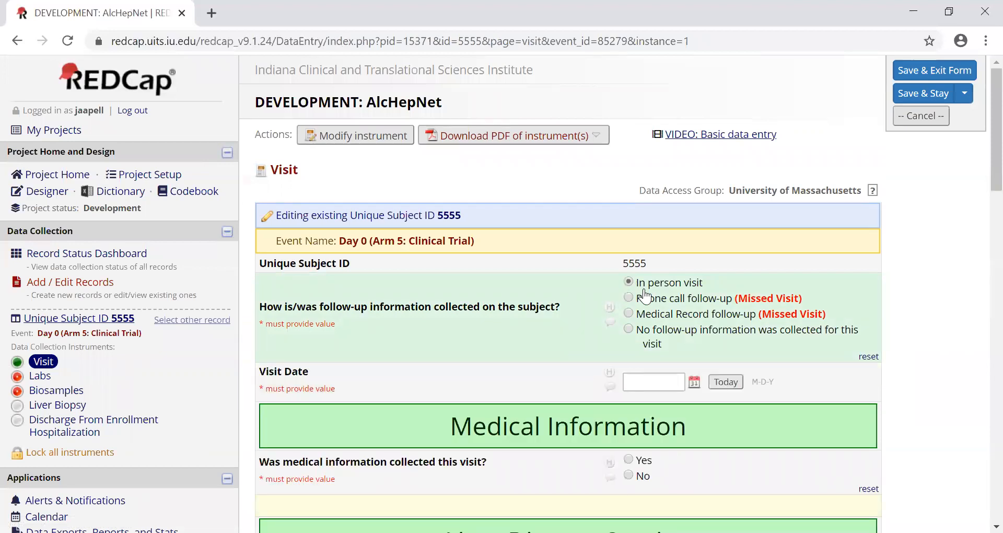
scroll(640, 298, down, 5)
scroll(635, 313, down, 3)
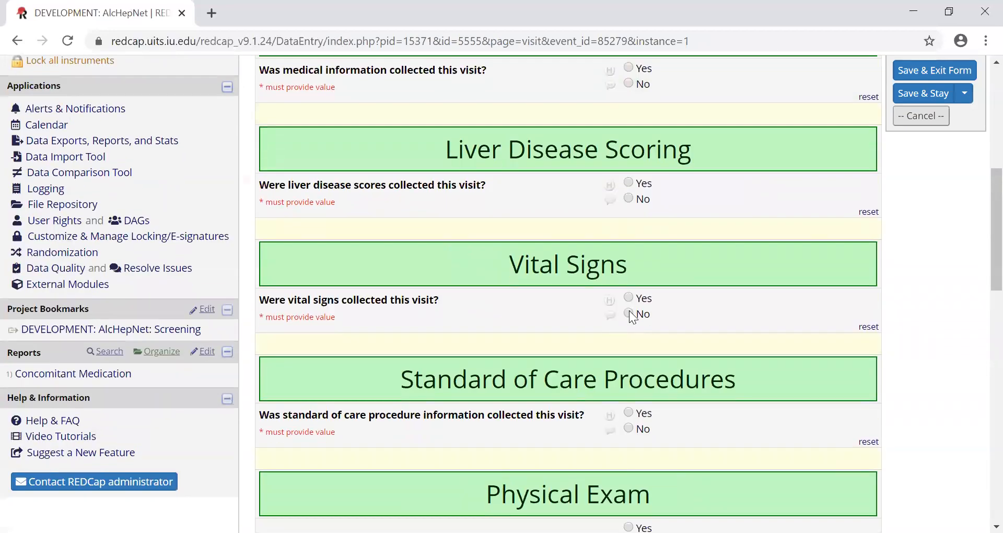
scroll(628, 311, down, 5)
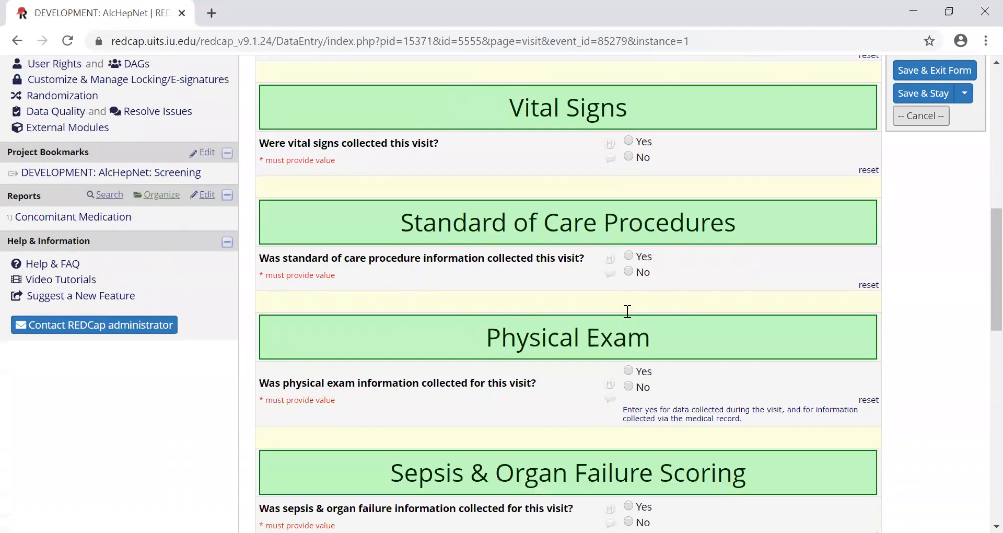
scroll(625, 313, down, 2)
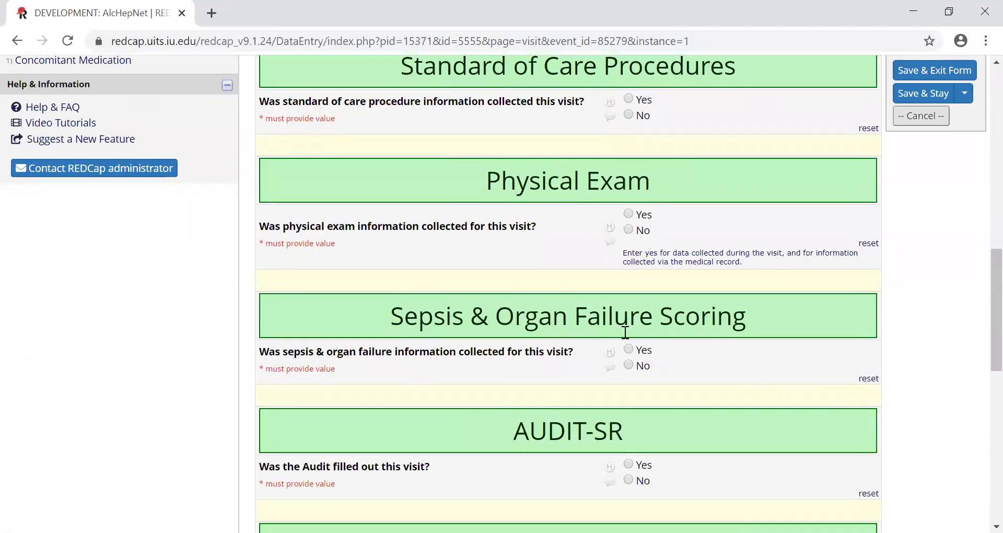
scroll(621, 328, down, 9)
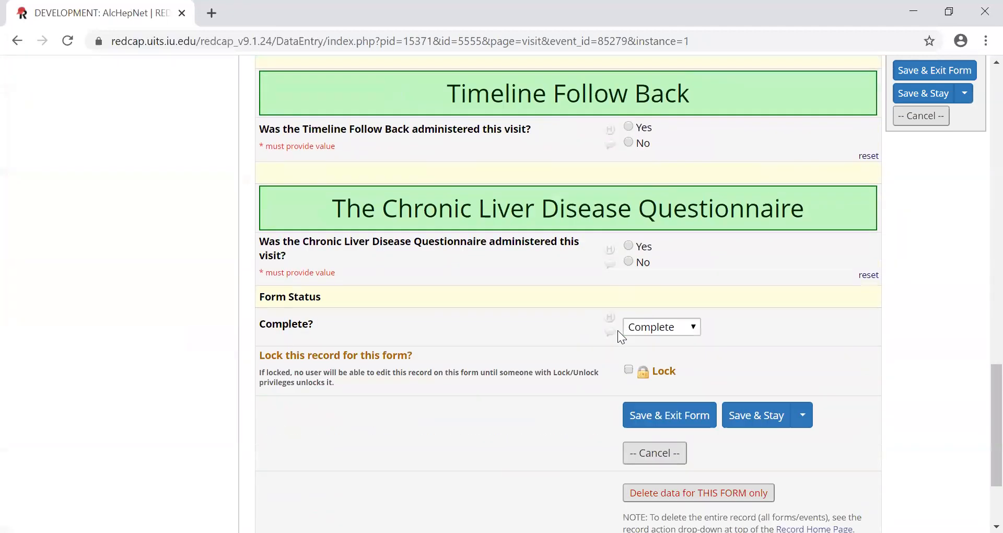
scroll(619, 332, up, 4)
scroll(617, 330, up, 1)
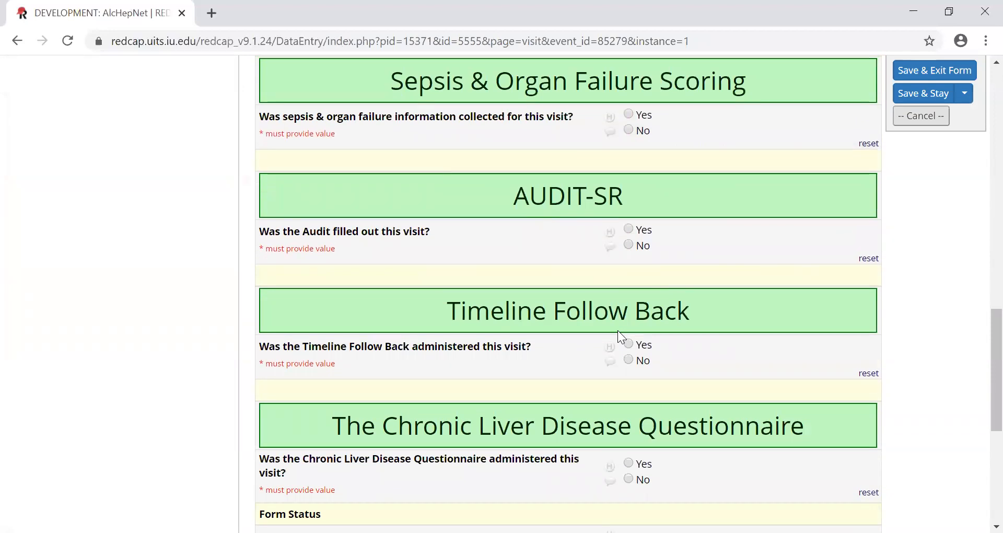
scroll(618, 330, up, 8)
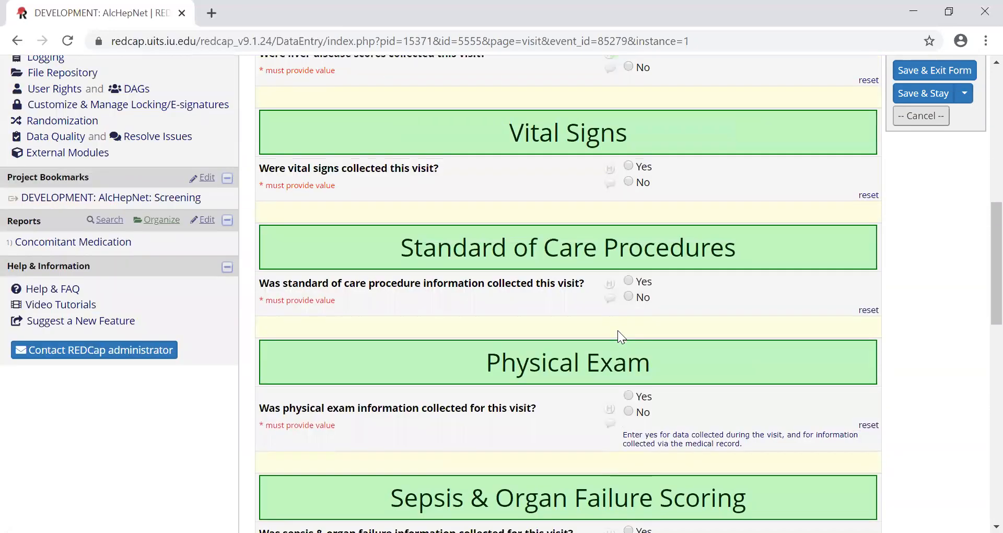
scroll(617, 330, up, 10)
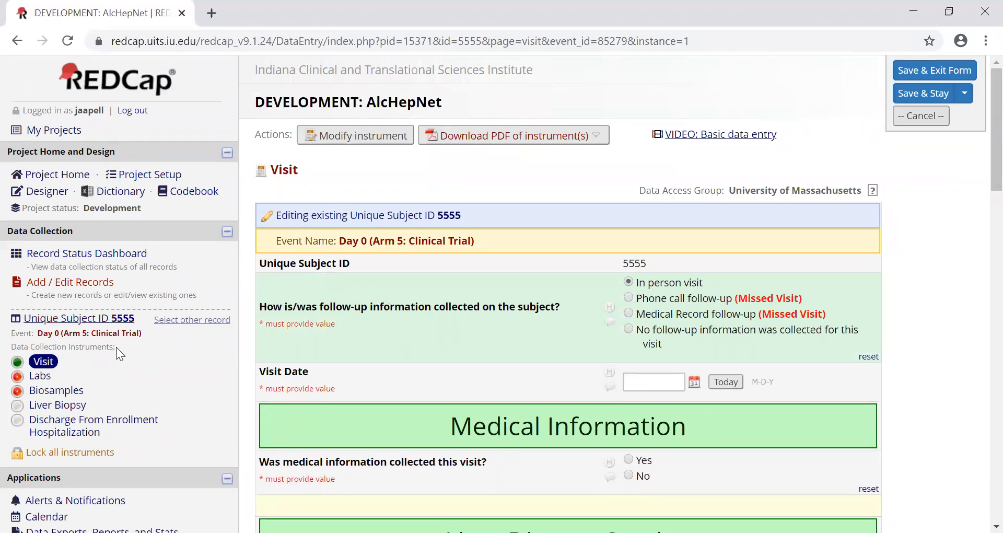
scroll(116, 347, down, 2)
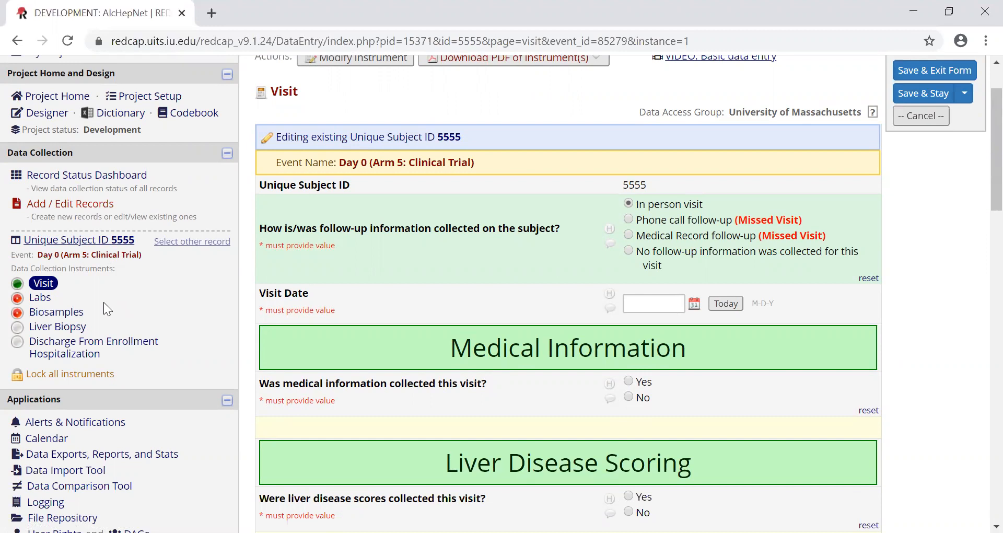
- Leave the Day 0 Visit form without saving changes and open the same subject's Day 3 Visit form from the record status dashboard
click(122, 178)
click(502, 366)
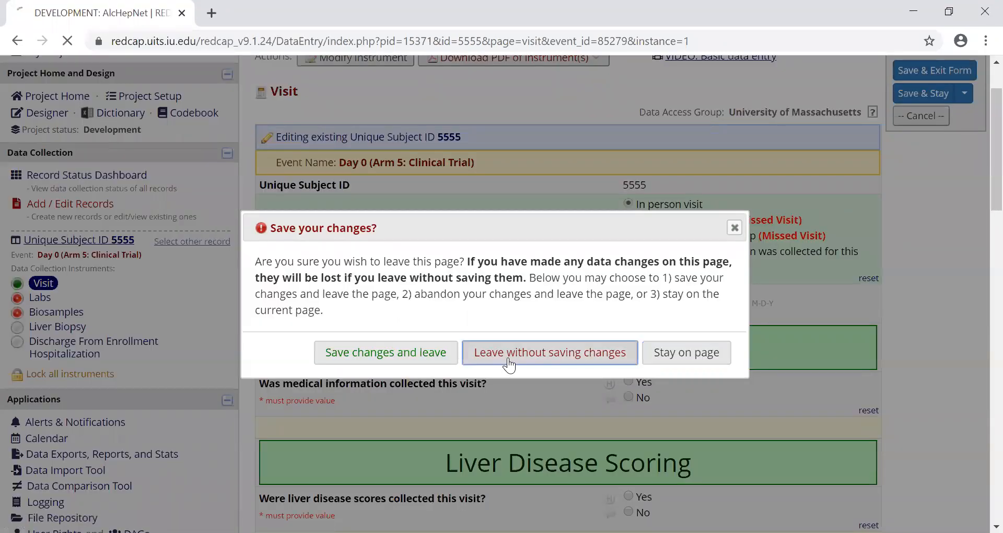
scroll(551, 377, down, 3)
scroll(552, 376, down, 3)
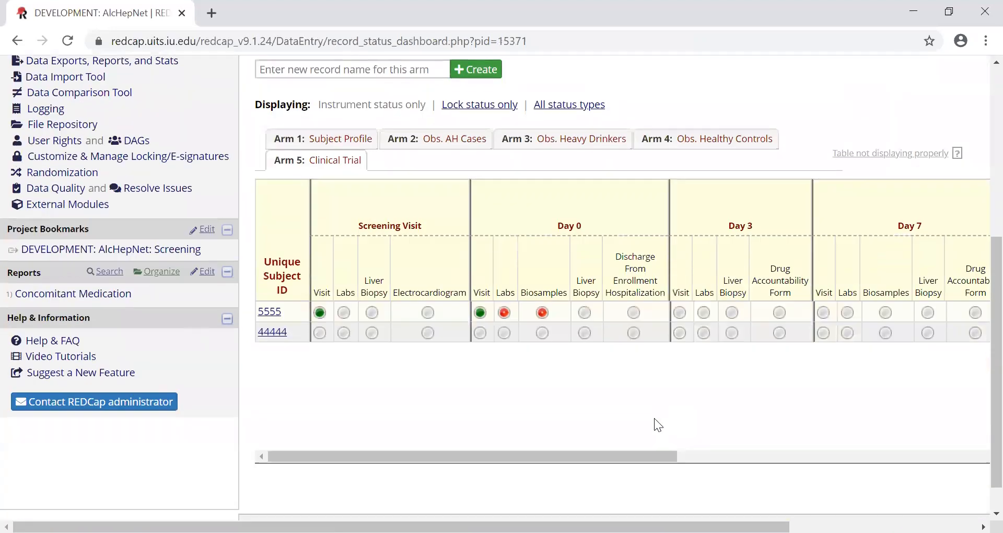
drag(601, 459, 688, 459)
click(469, 312)
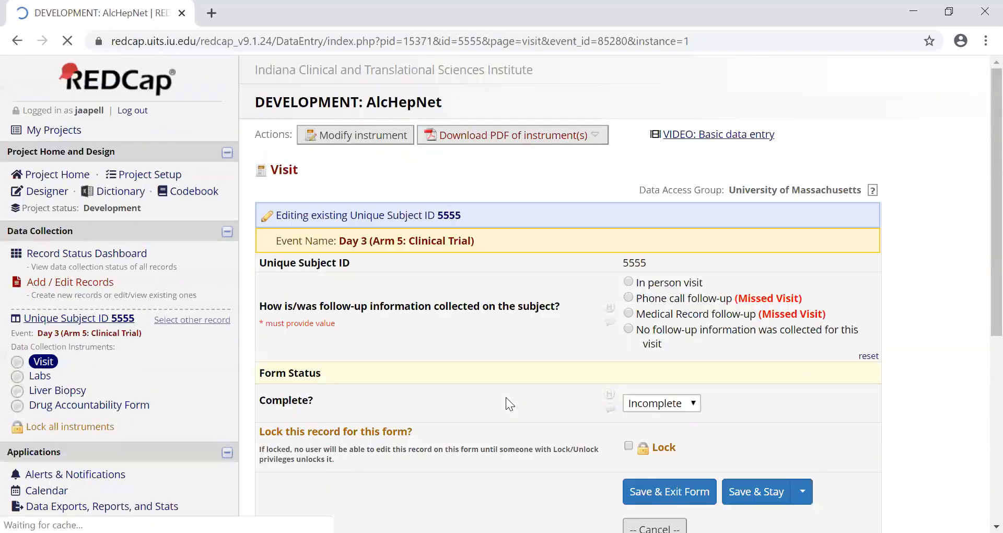
- Set the Day 3 follow-up collection method to In person visit and review the sections from Liver Disease Scoring through Sepsis & Organ Failure Scoring
key(space)
scroll(597, 330, down, 5)
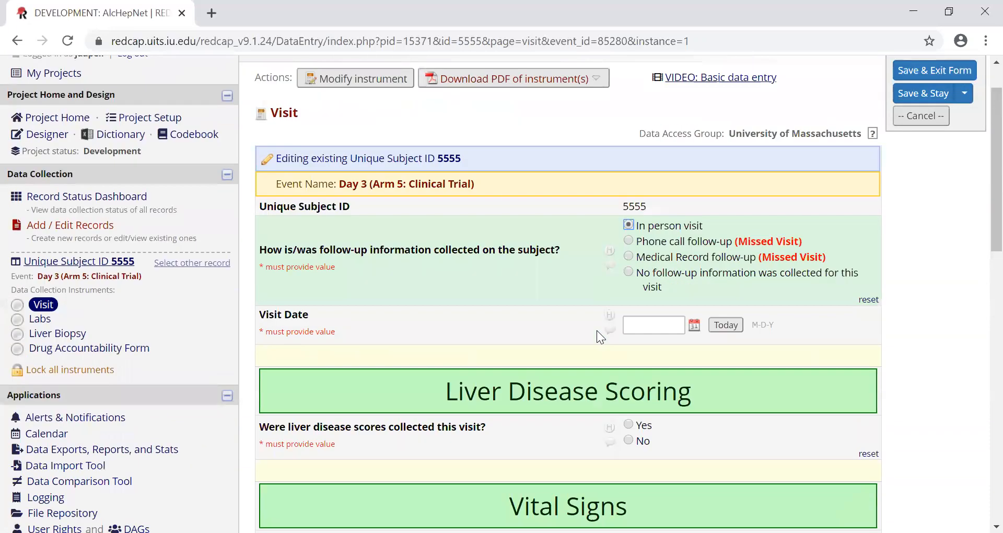
scroll(597, 330, down, 5)
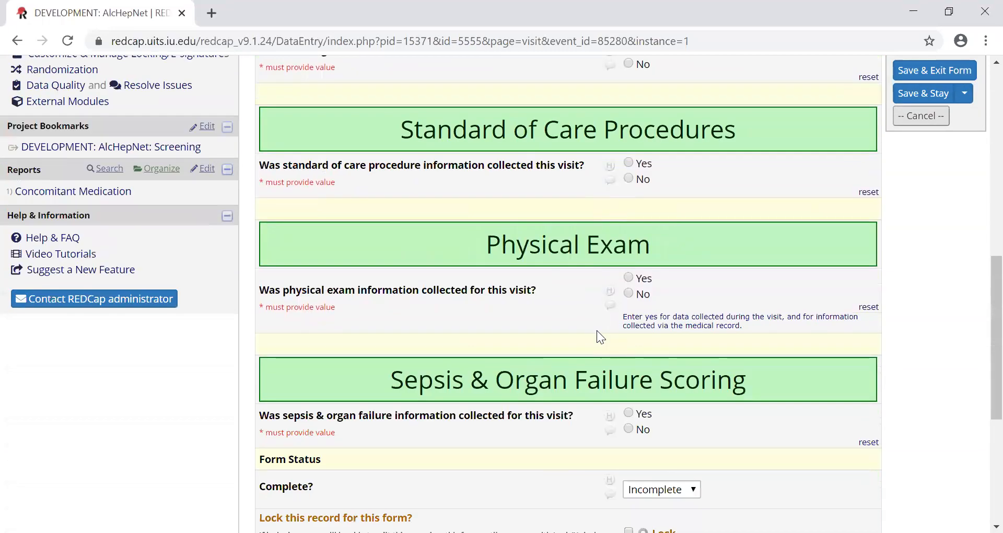
scroll(545, 387, up, 2)
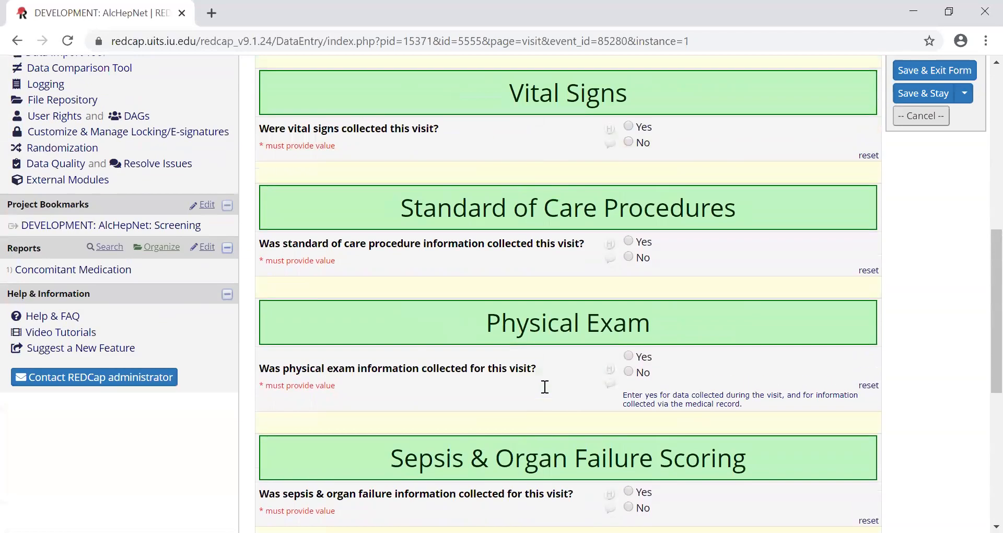
scroll(564, 267, up, 3)
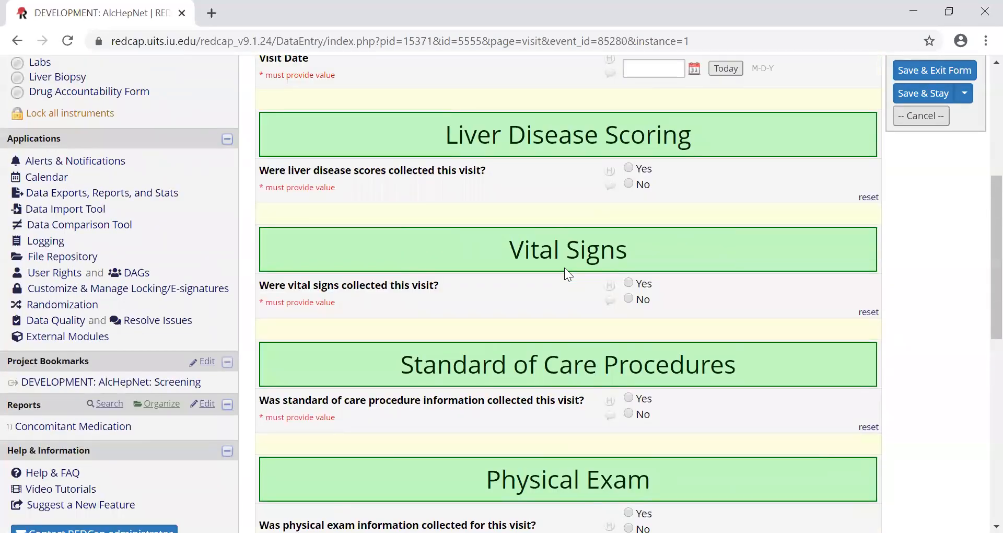
scroll(565, 267, up, 2)
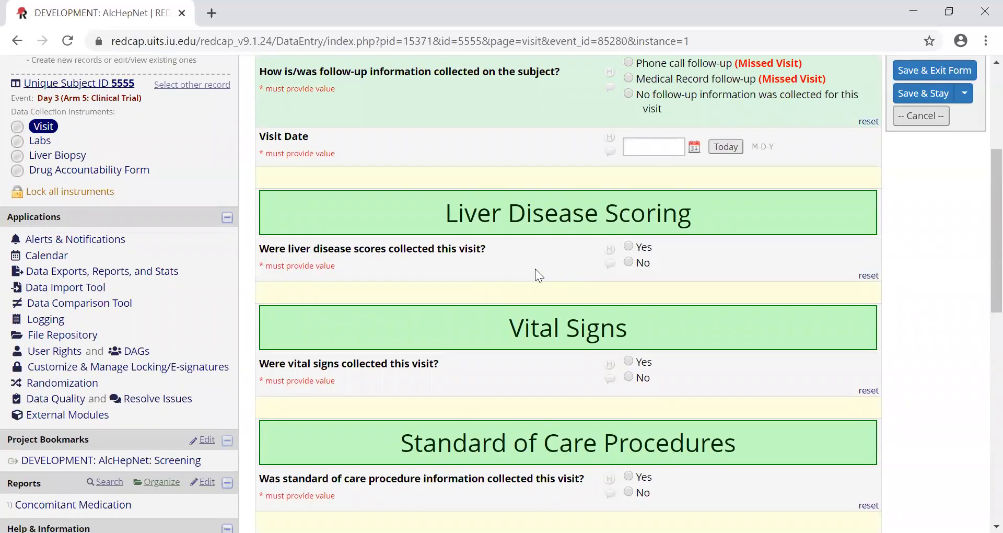
scroll(533, 269, up, 2)
scroll(419, 289, up, 2)
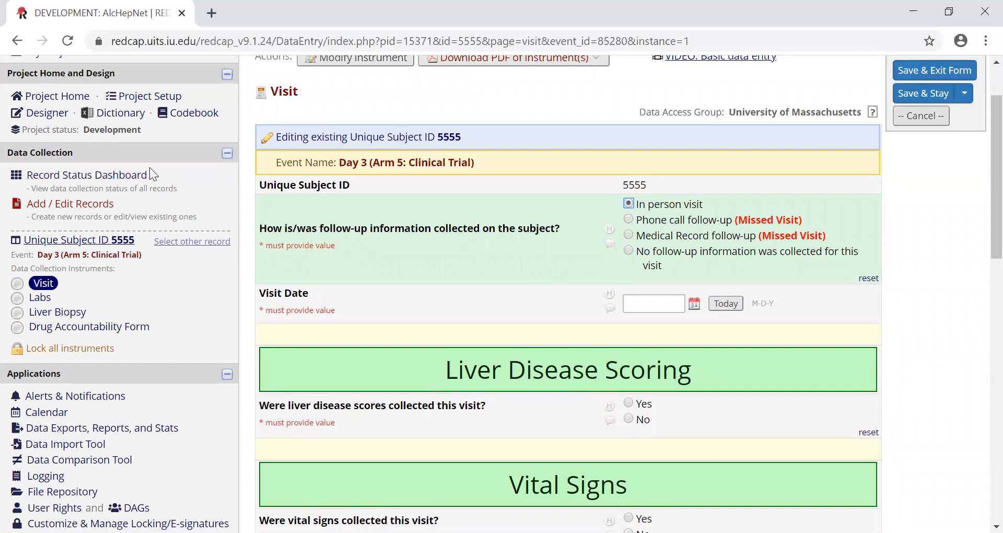
- Leave the Day 3 Visit form without saving changes and open the same subject's Day 14 Visit form from the record status dashboard
click(133, 175)
click(553, 353)
scroll(630, 433, down, 3)
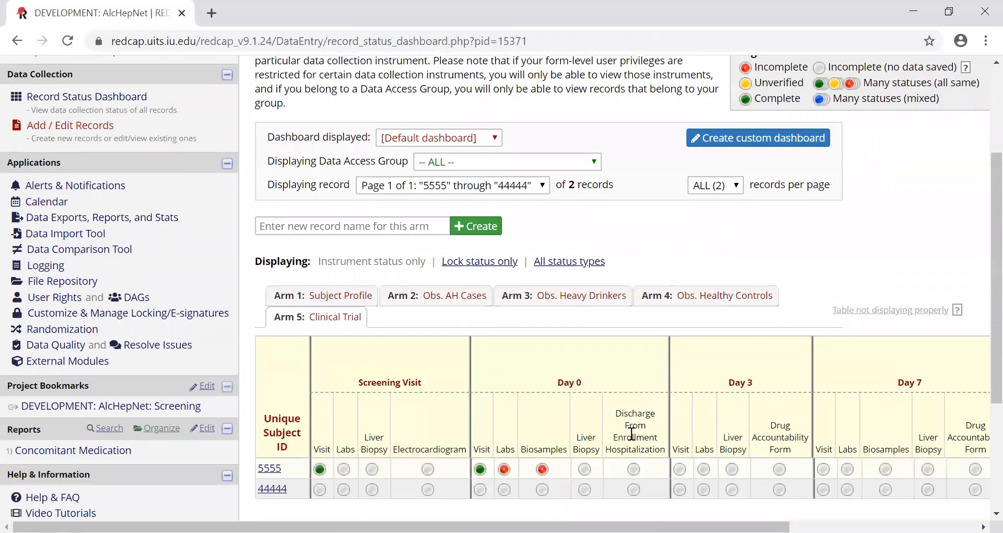
scroll(632, 434, down, 3)
drag(648, 458, 772, 477)
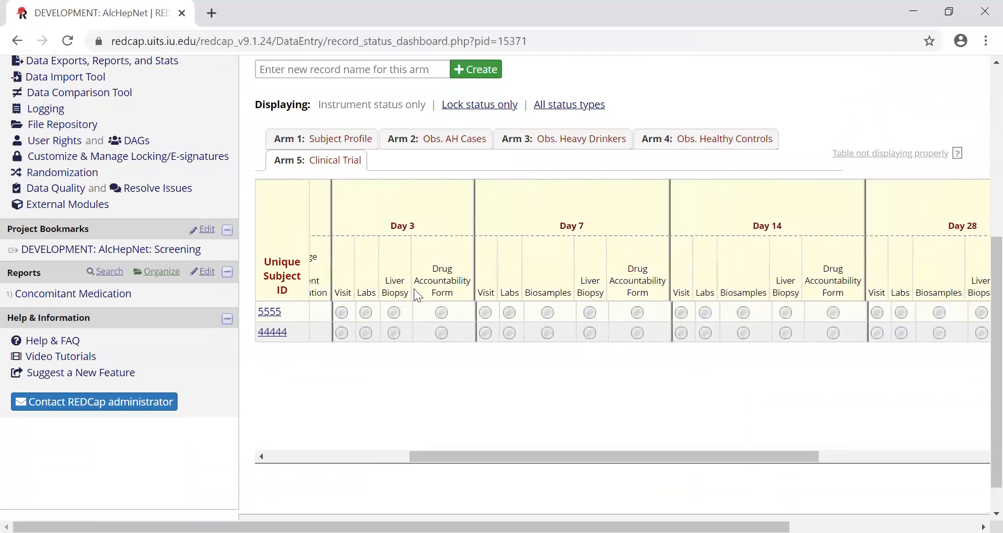
drag(664, 462, 680, 463)
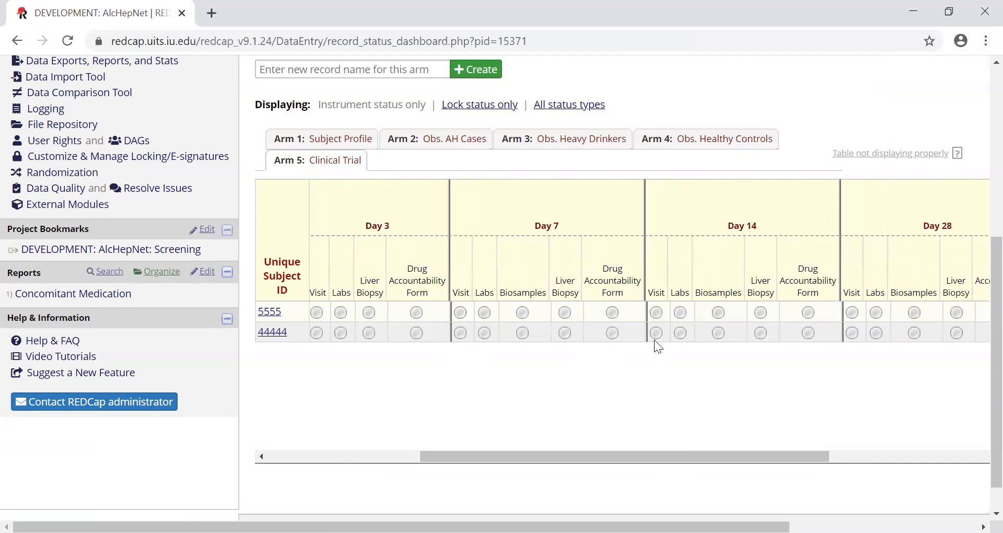
click(660, 314)
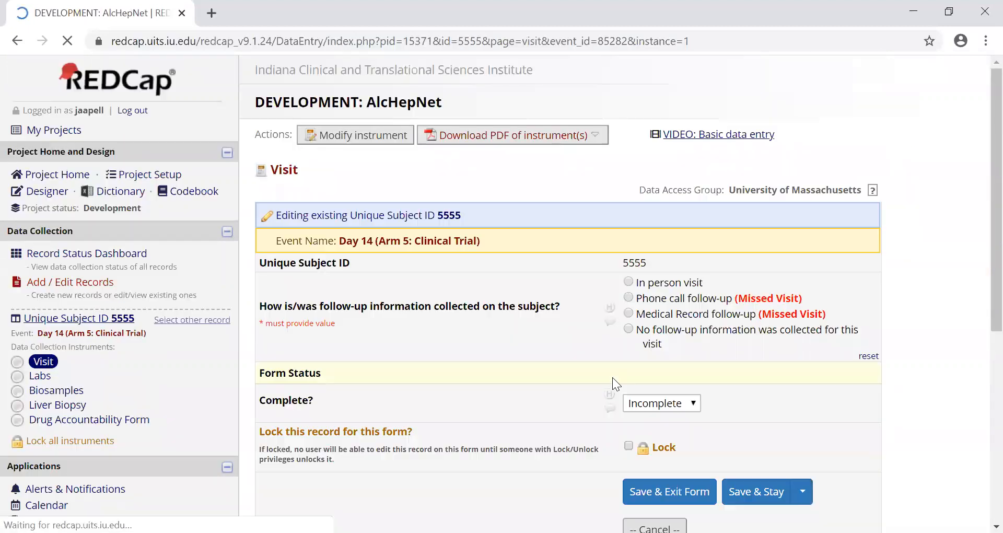
- Set the Day 14 follow-up collection method to In person visit and look over the Medical Information, Liver Disease Scoring and Vital Signs sections
click(649, 283)
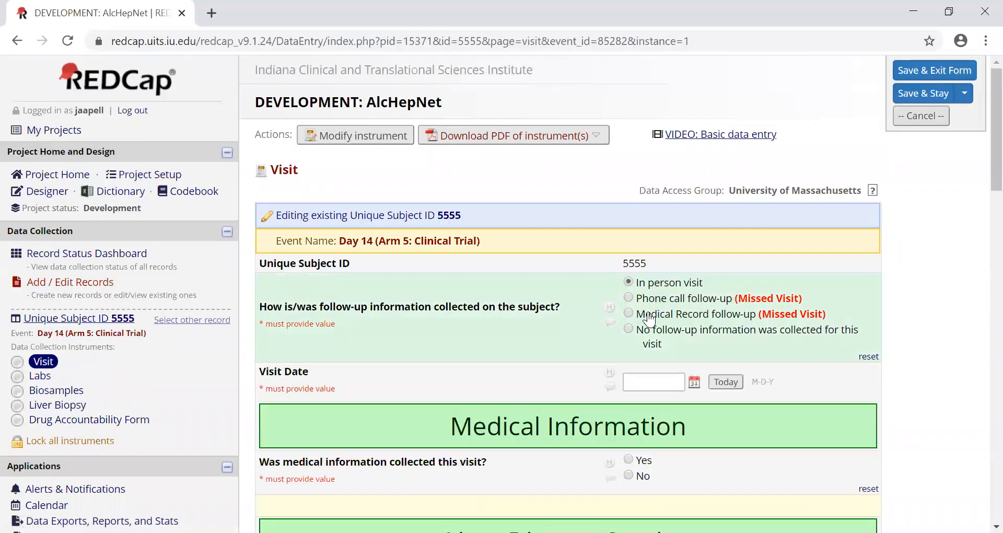
scroll(649, 309, down, 3)
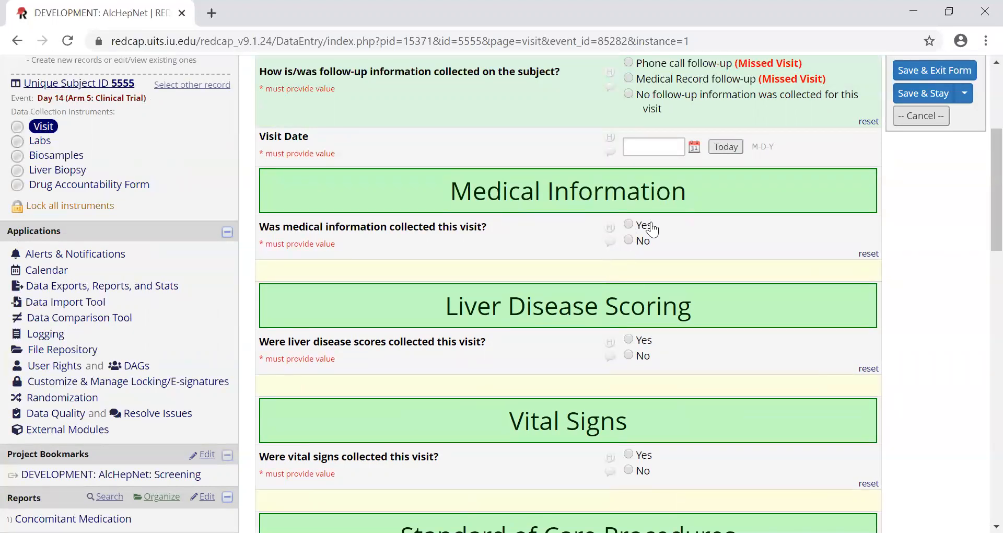
scroll(641, 227, up, 5)
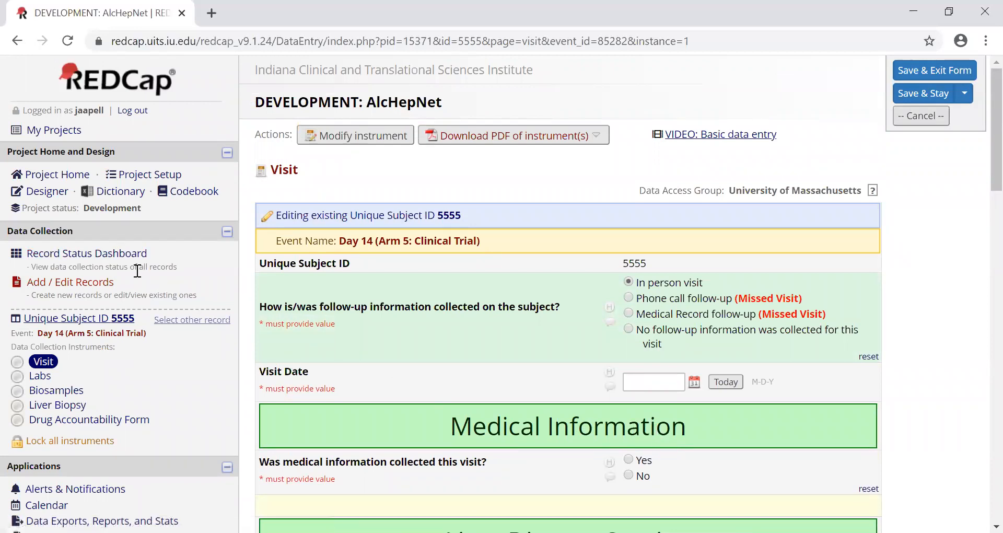
- Leave the Day 14 form without saving changes, open the first subject's Screening Visit form, and review its Medical Information complications entries
click(102, 255)
click(520, 353)
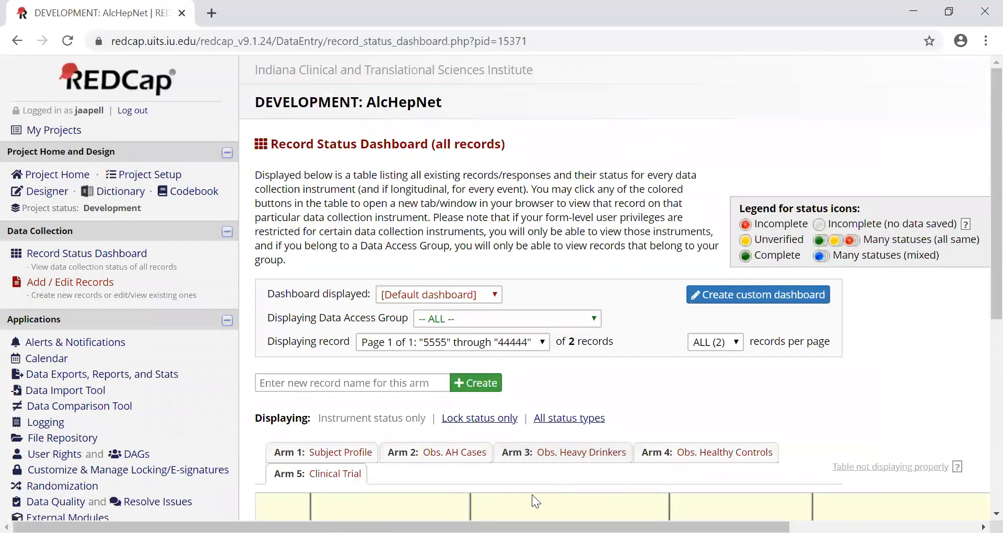
scroll(529, 491, down, 5)
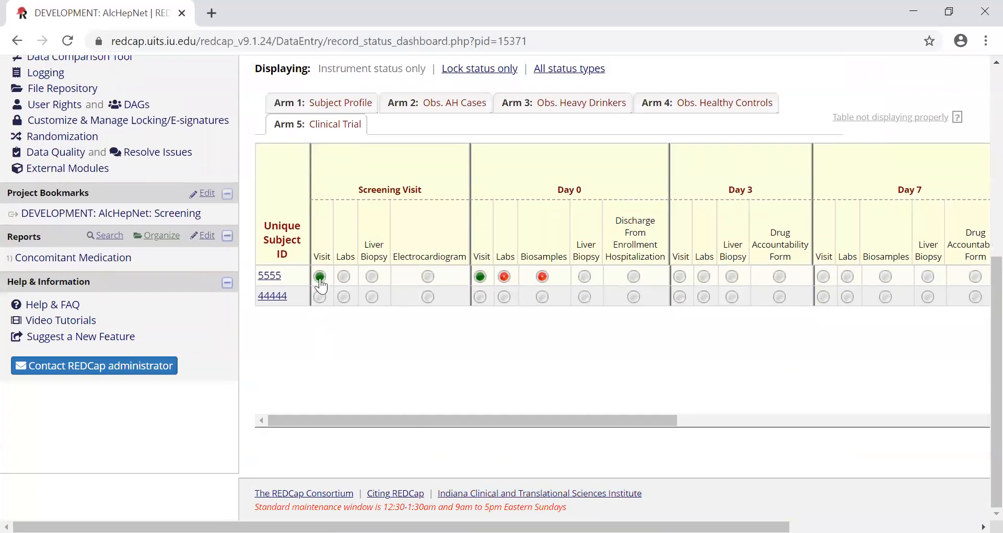
click(321, 277)
scroll(488, 296, down, 6)
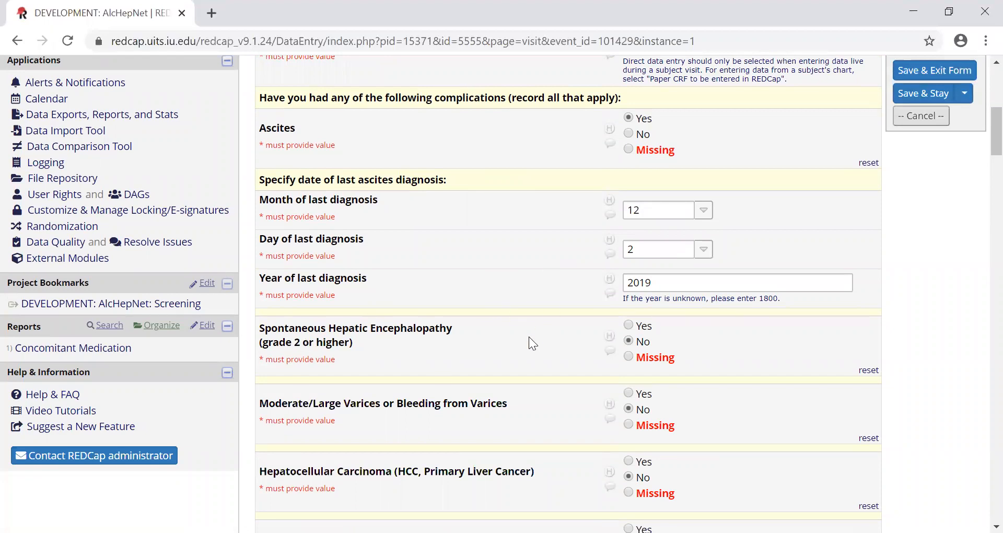
scroll(529, 337, down, 1)
scroll(547, 362, down, 4)
scroll(548, 361, up, 12)
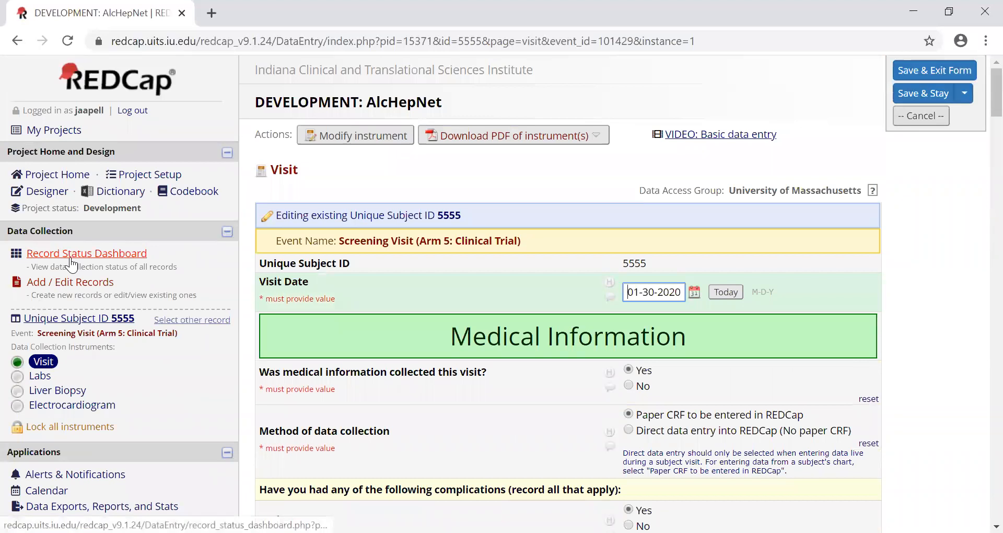
- Return to the record status dashboard and open the first subject's Day 14 Visit form in the Clinical Trial arm
click(71, 259)
scroll(366, 357, down, 4)
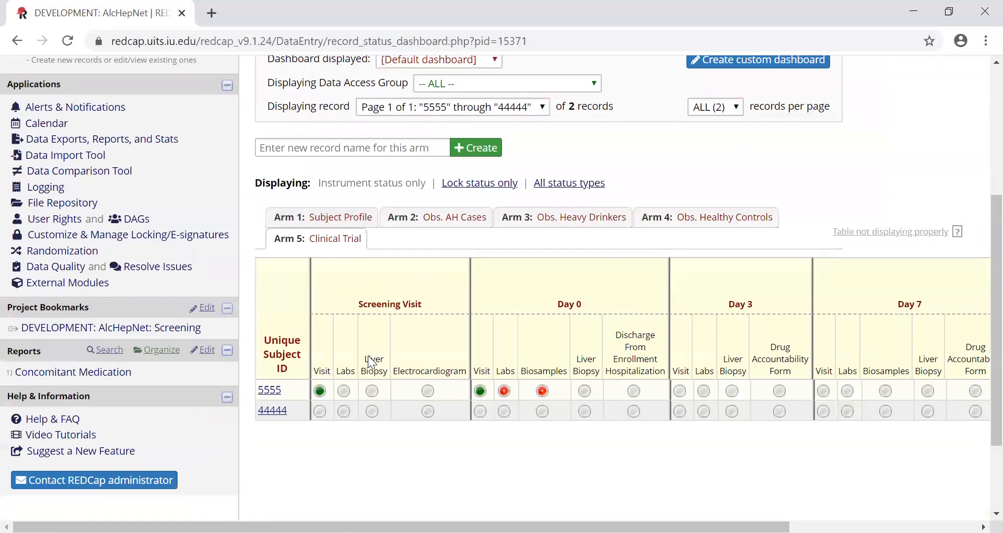
drag(397, 527, 584, 527)
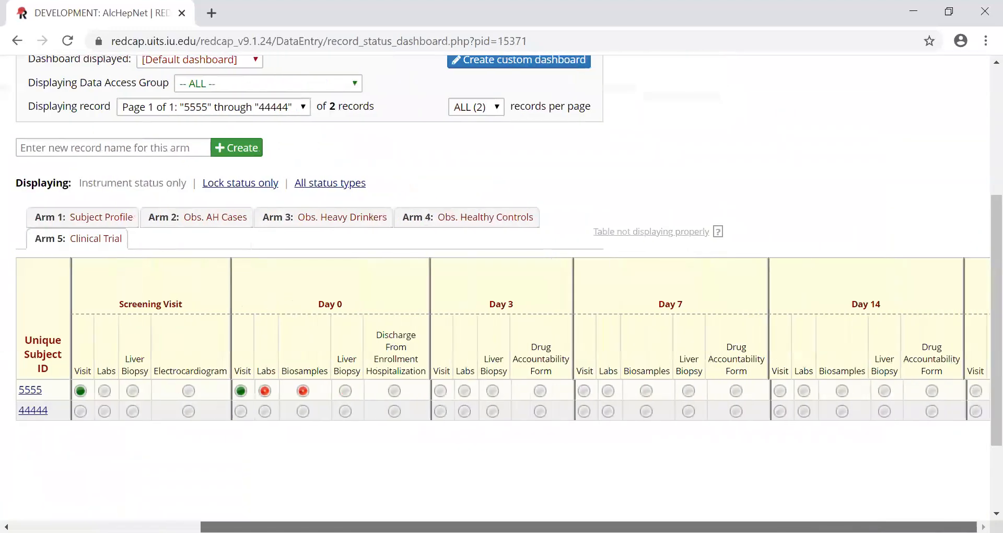
click(780, 391)
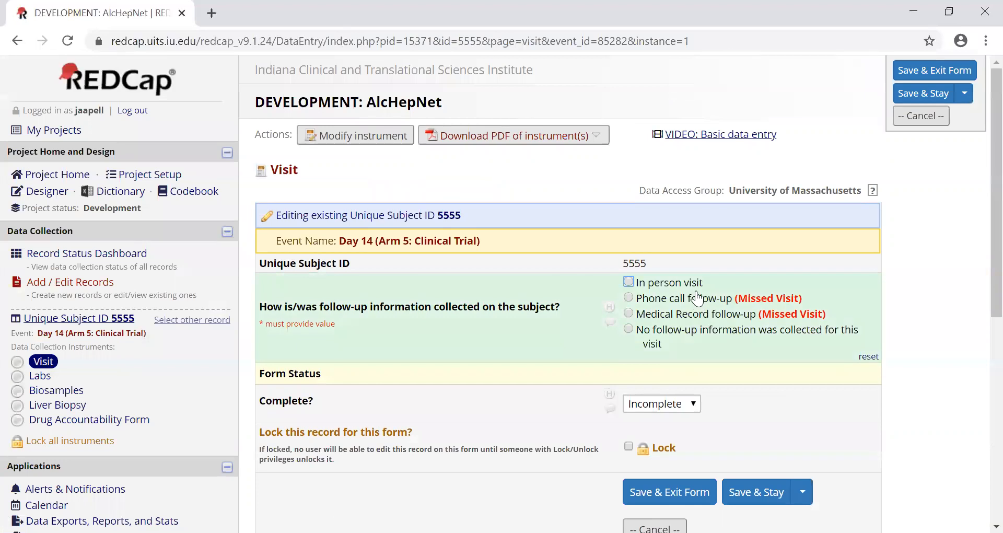
- Mark Day 14 as In person visit with medical information collected, and review the complications questions down to Additional Medical & Surgical History
click(690, 285)
click(648, 461)
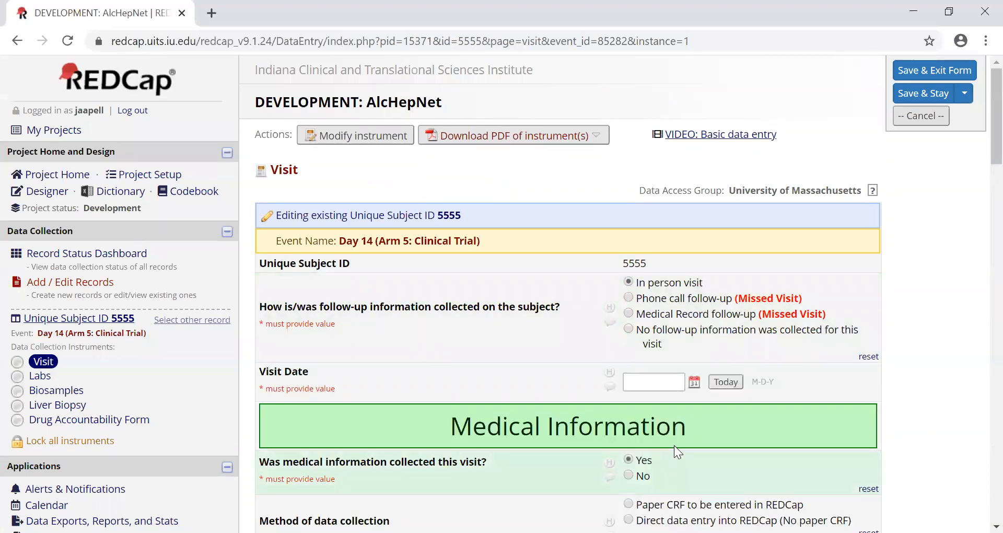
scroll(676, 449, down, 5)
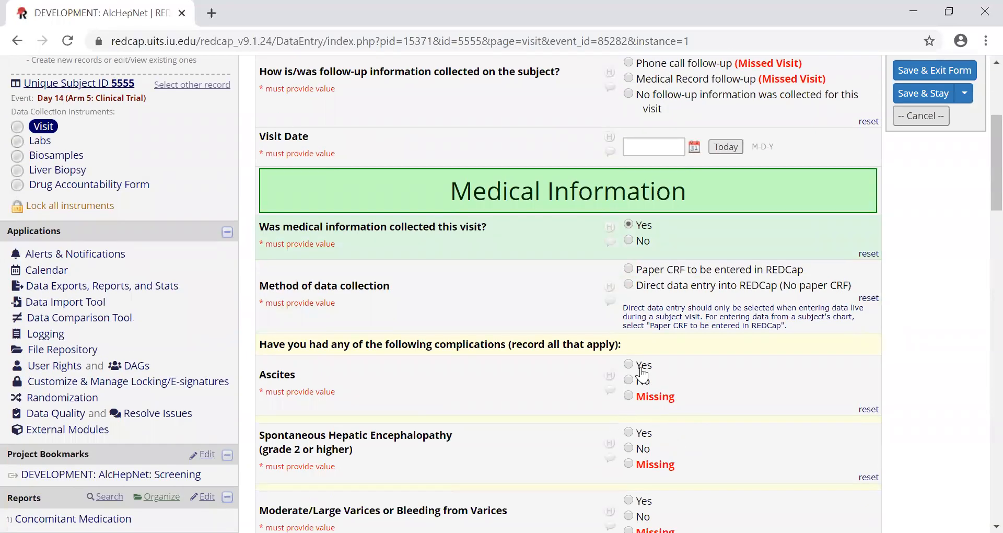
scroll(669, 403, down, 3)
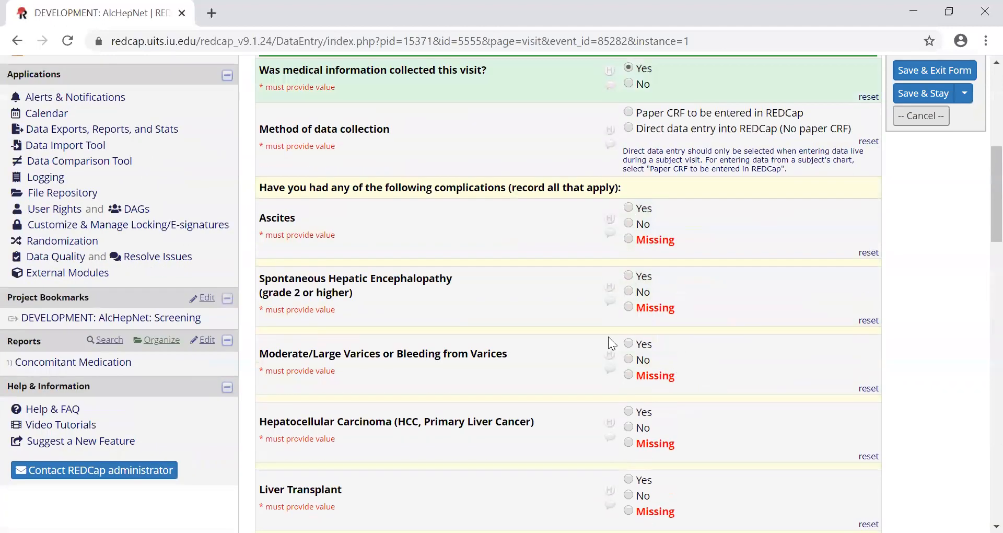
scroll(596, 332, down, 3)
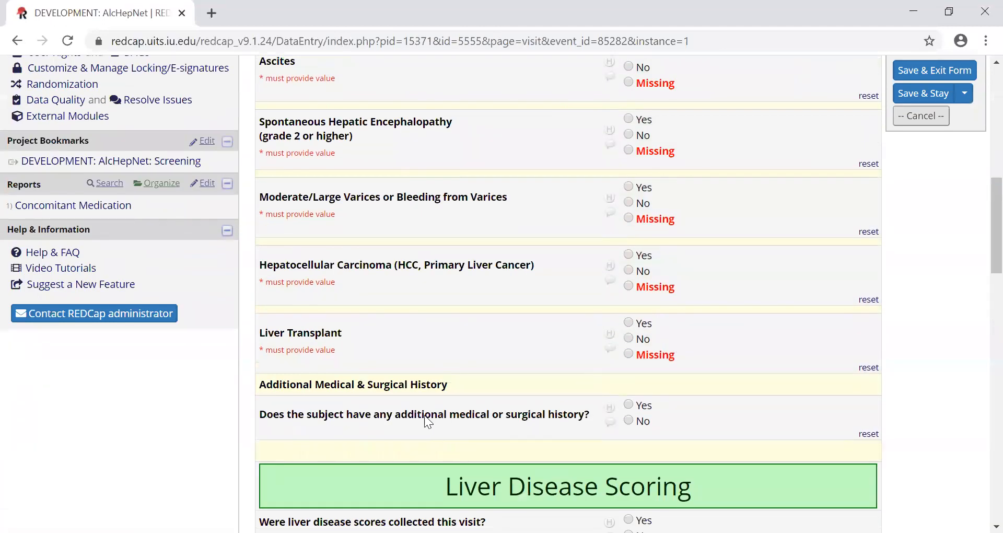
- Answer Yes to additional medical or surgical history and read the instruction about where to enter all diagnoses or surgeries
drag(515, 419, 589, 405)
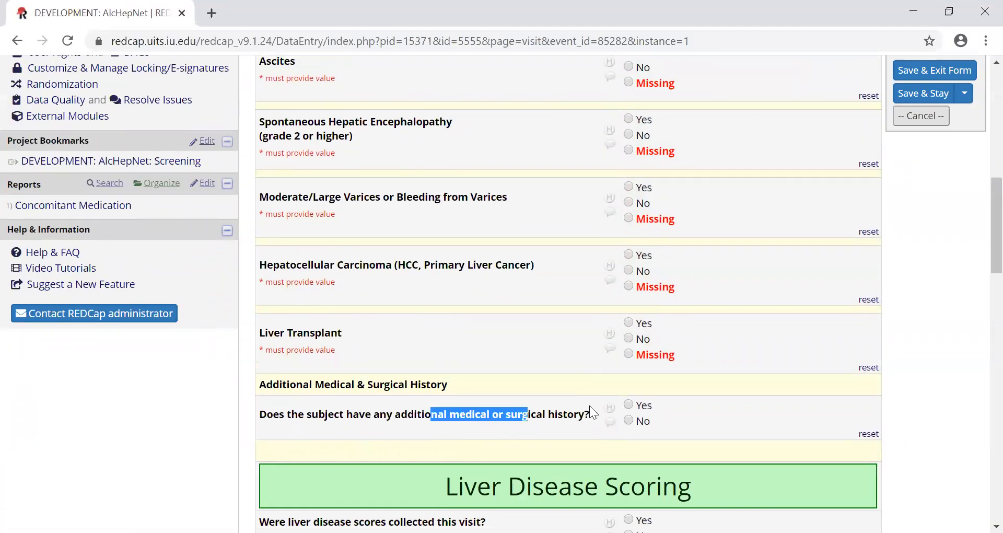
click(628, 405)
scroll(354, 330, down, 3)
drag(352, 309, 870, 308)
click(777, 308)
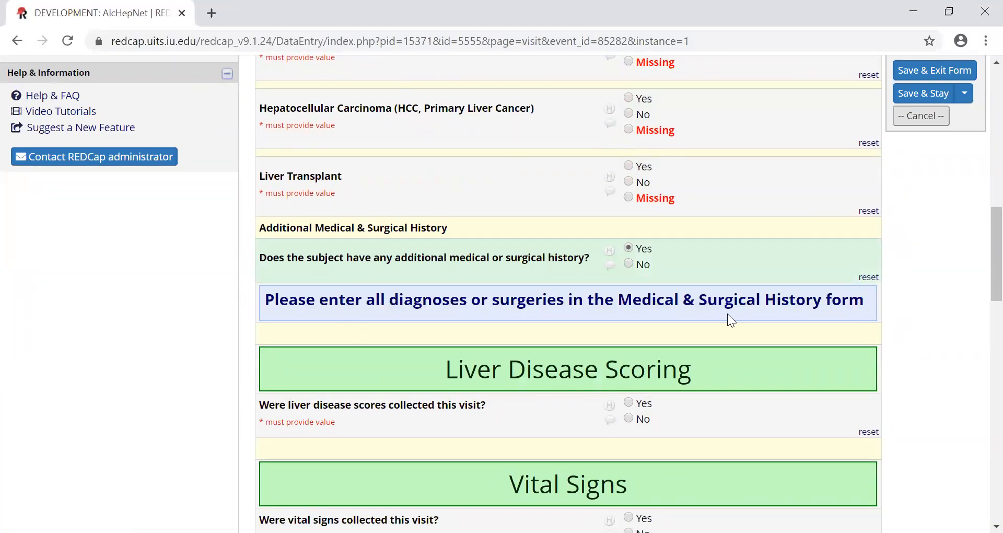
- Answer Yes to vital signs collected this visit and review the fields from Body Weight through Respiration and the Safety Labs question
scroll(705, 315, down, 3)
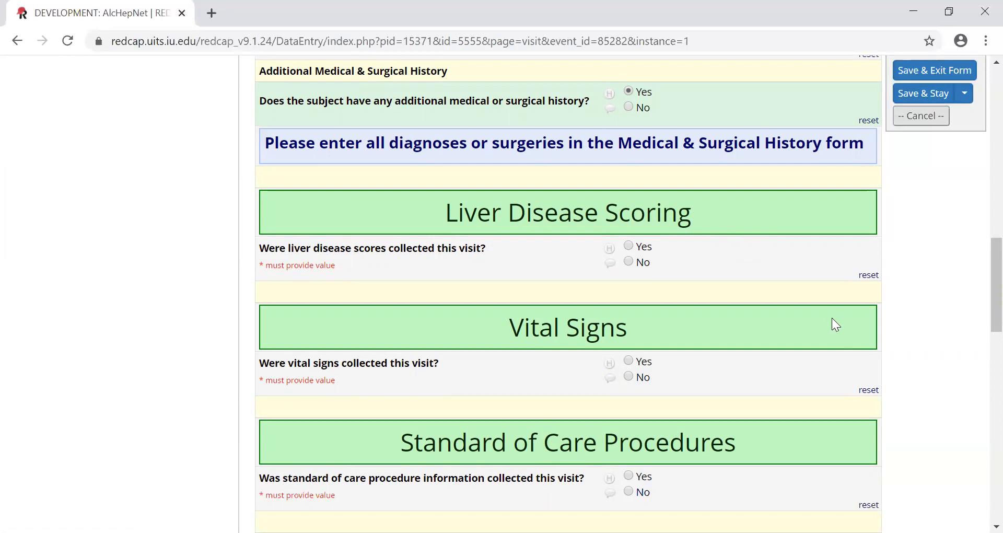
scroll(784, 328, down, 3)
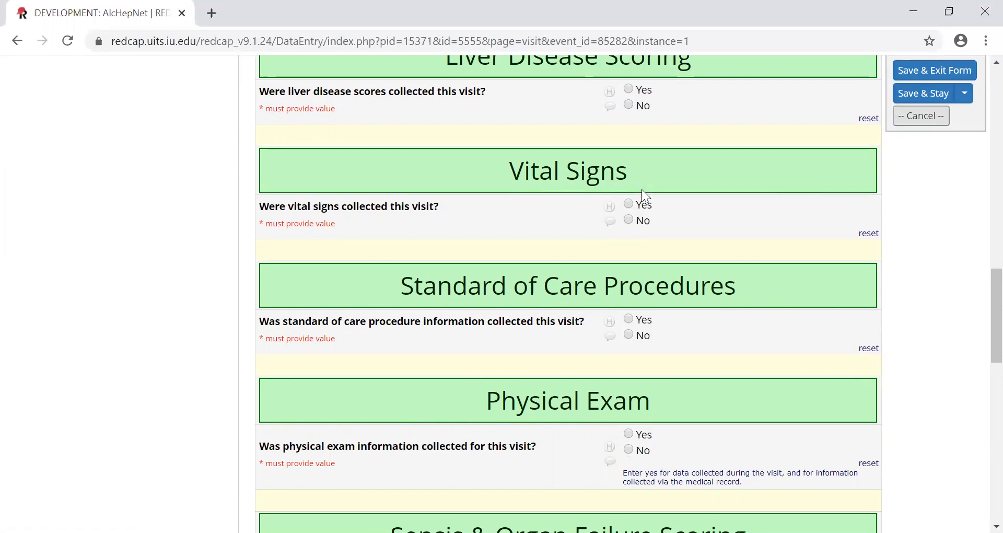
click(644, 205)
scroll(665, 232, down, 3)
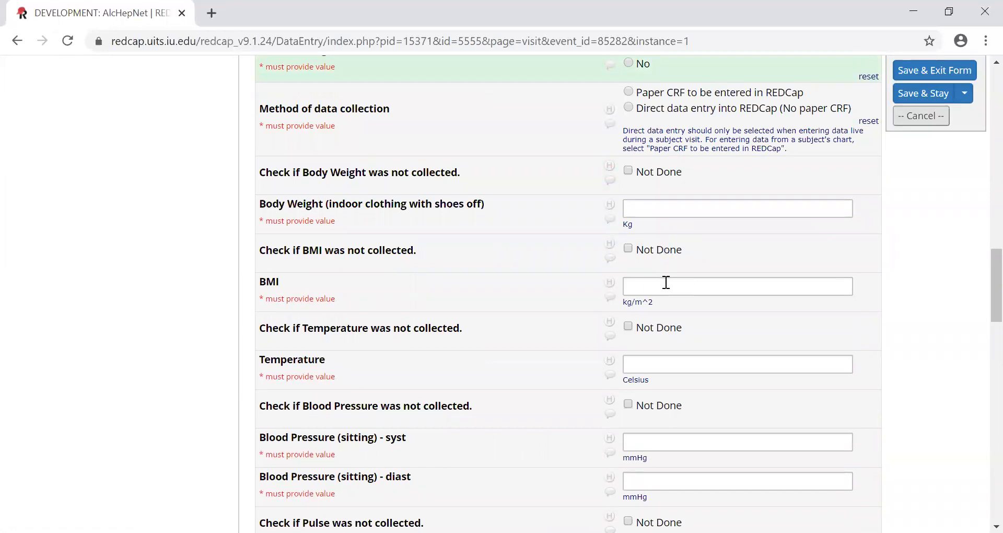
scroll(658, 266, down, 5)
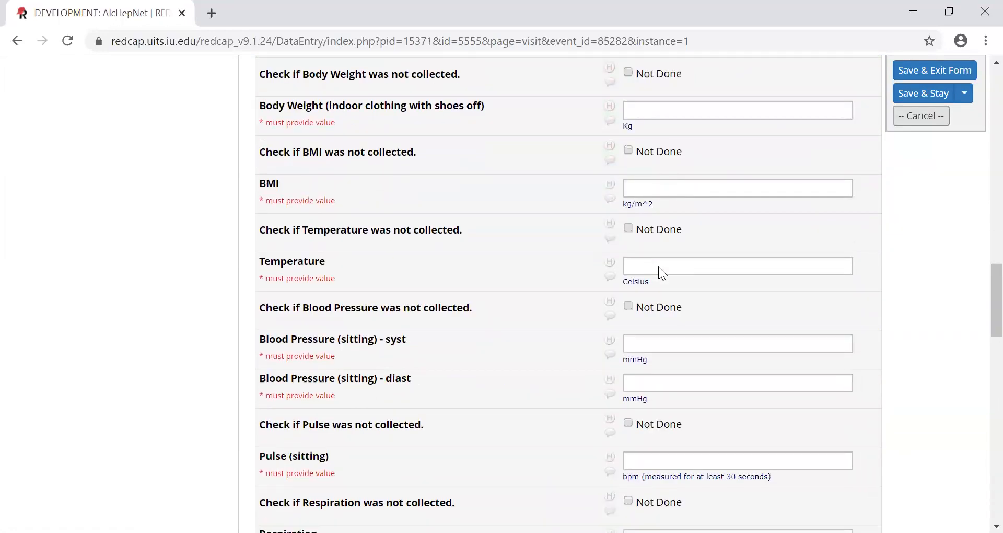
scroll(440, 293, down, 2)
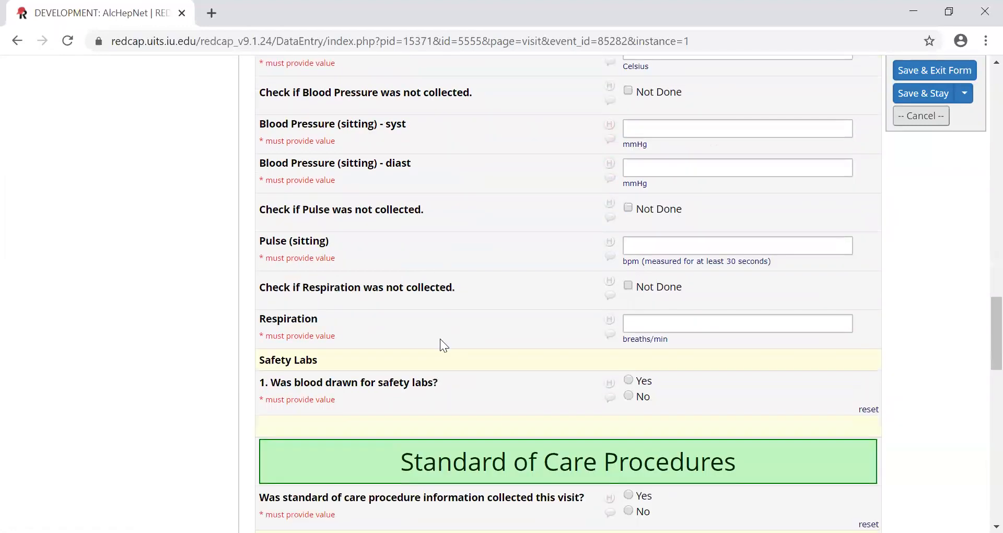
scroll(442, 374, down, 3)
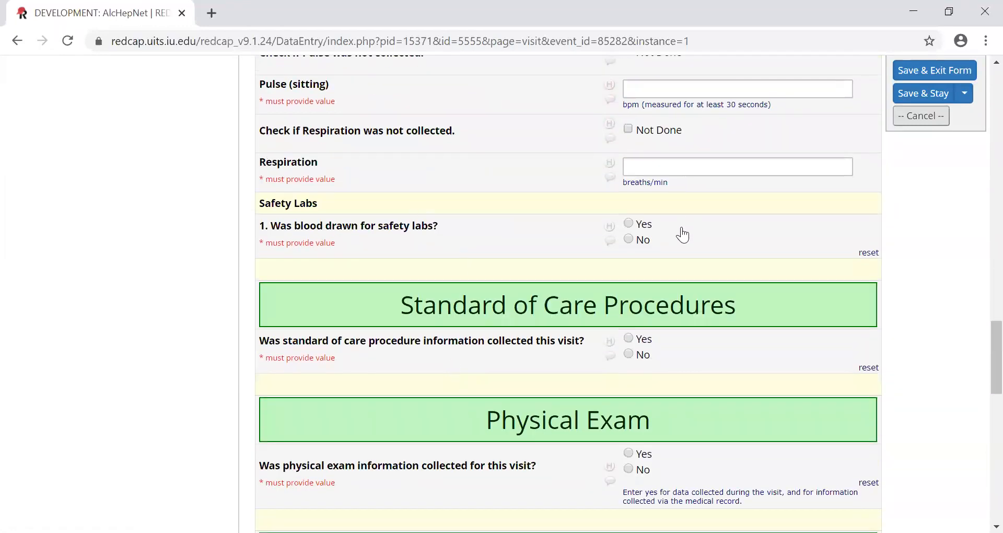
- Answer Yes to standard of care procedure information and x-ray information gathered, and review the remaining procedure questions through Other Imaging
click(629, 339)
scroll(628, 338, down, 3)
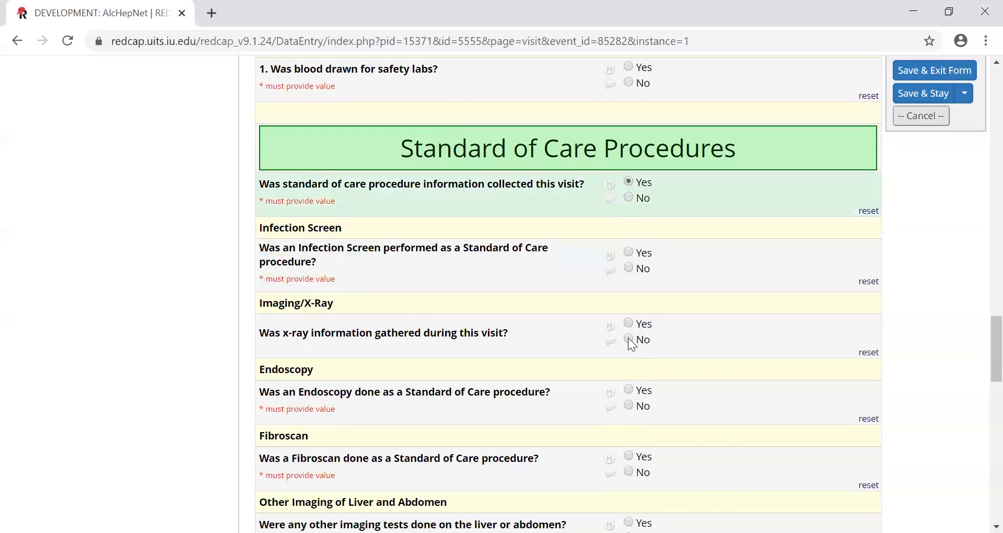
click(630, 324)
scroll(636, 328, down, 3)
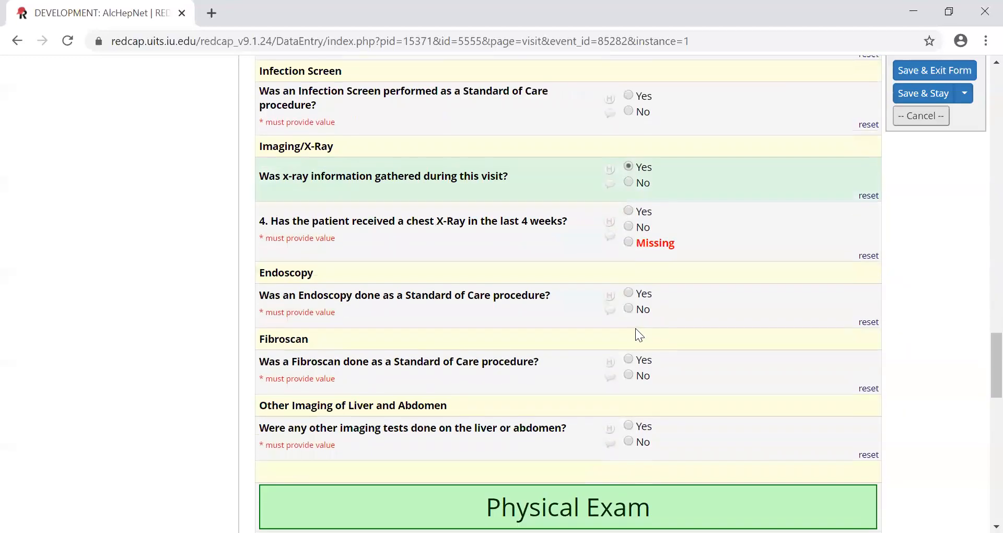
scroll(634, 324, down, 3)
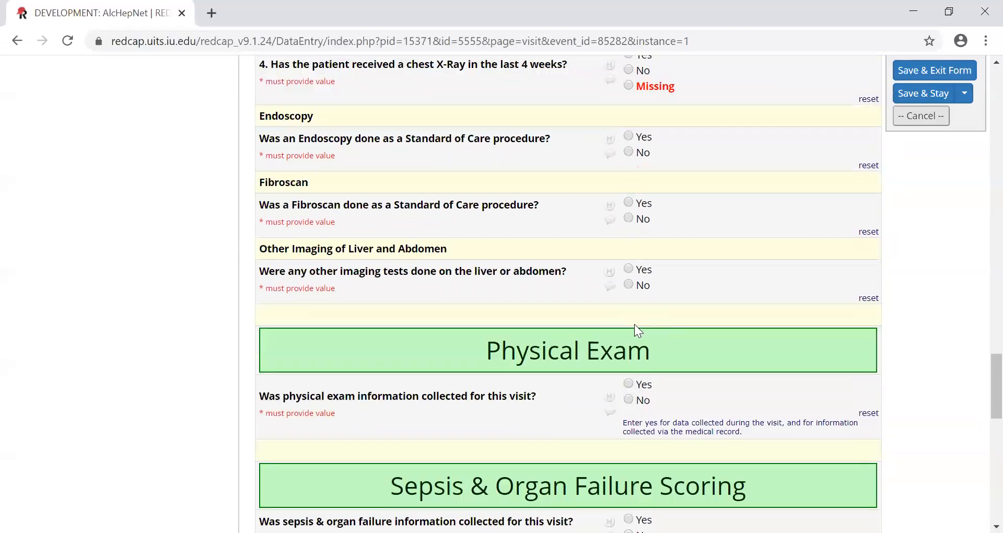
- Review the remaining Day 14 visit sections from Physical Exam through The Chronic Liver Disease Questionnaire, and recheck the earlier sections of the form
scroll(634, 324, down, 2)
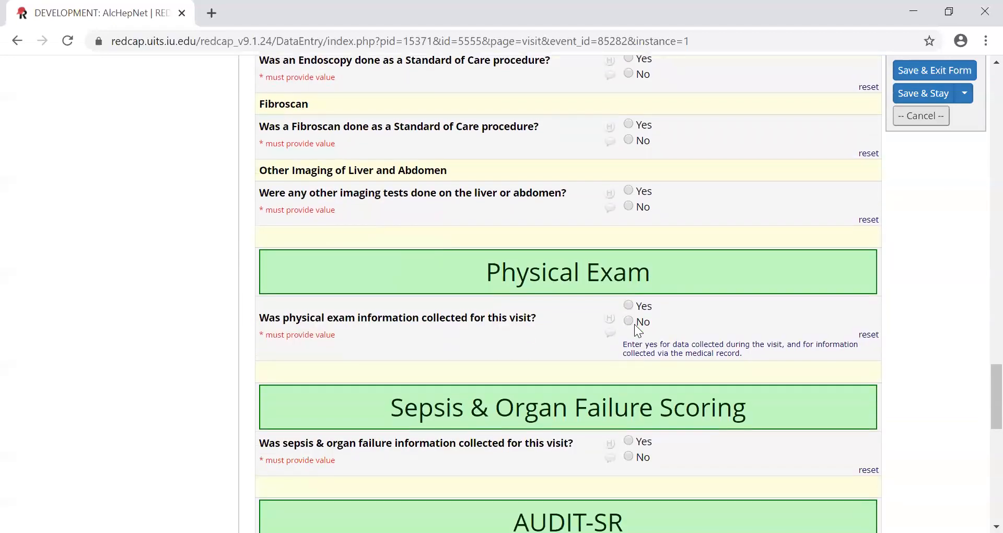
scroll(636, 311, down, 5)
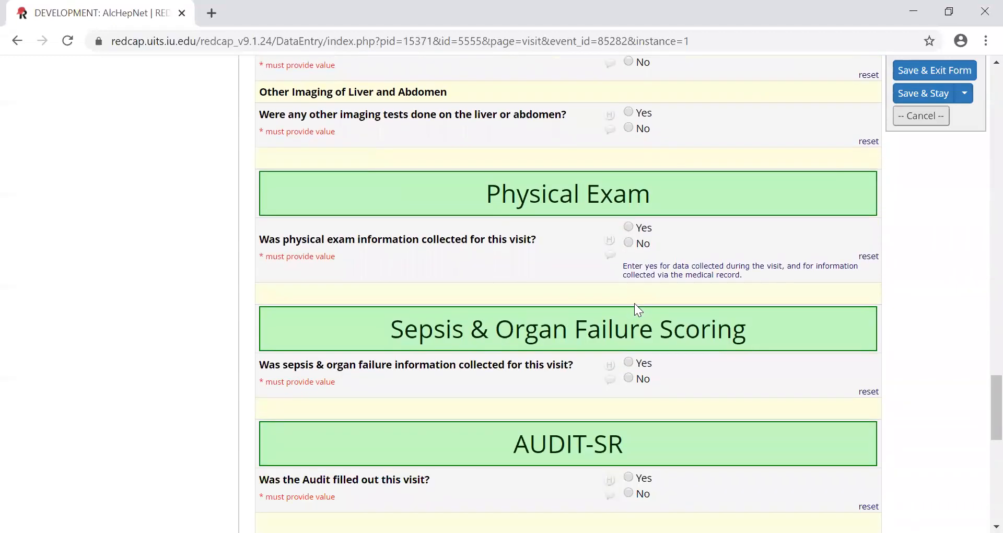
scroll(634, 308, down, 3)
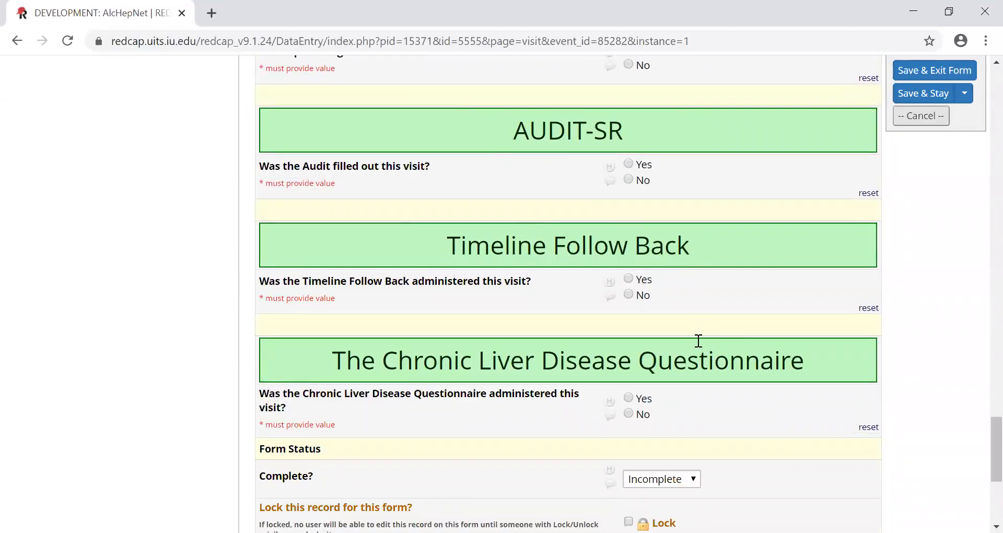
scroll(698, 341, up, 13)
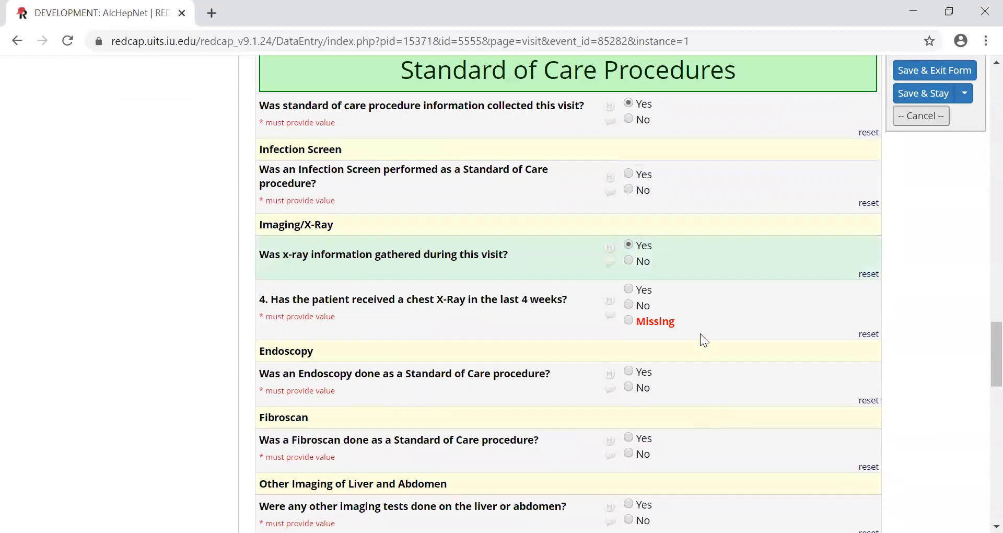
scroll(701, 335, up, 20)
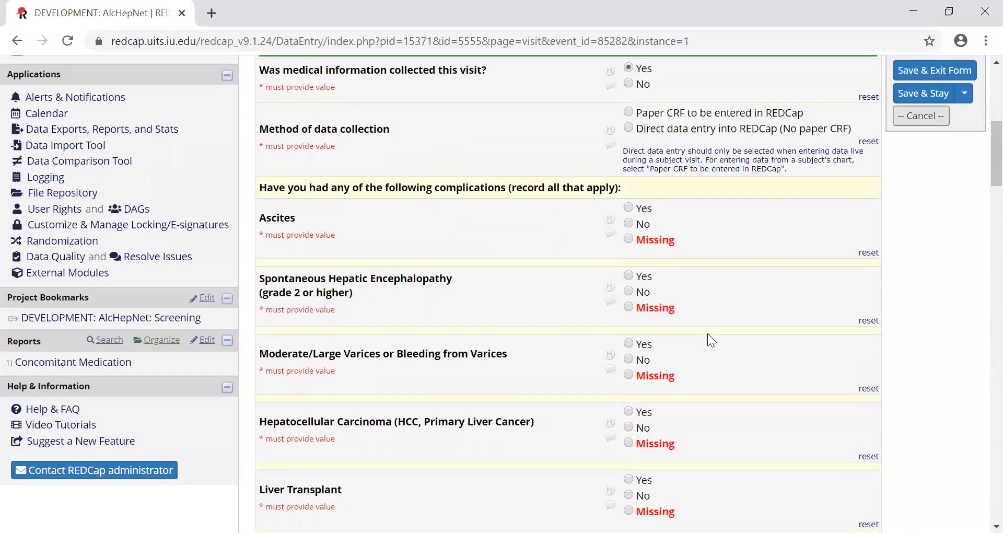
scroll(708, 333, down, 9)
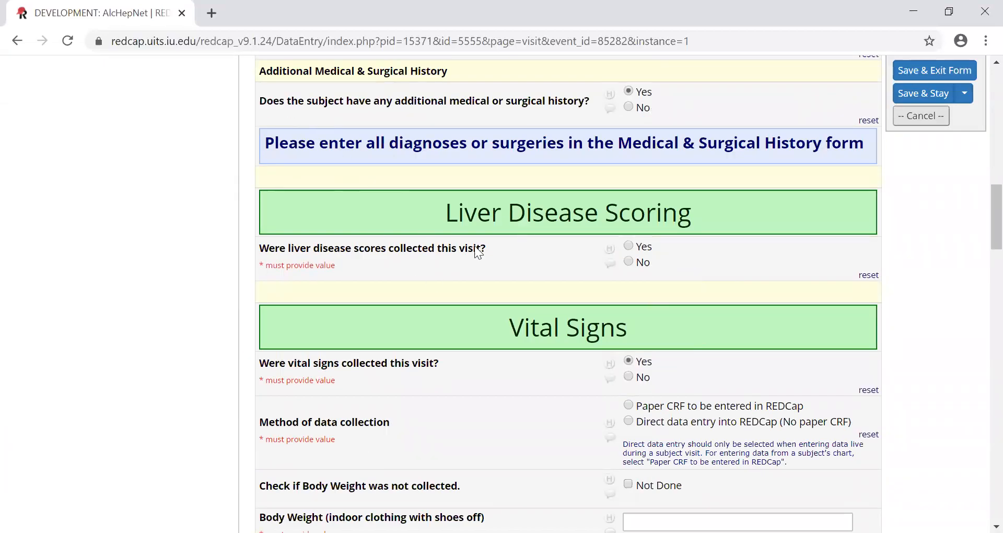
scroll(438, 292, down, 5)
scroll(438, 292, up, 20)
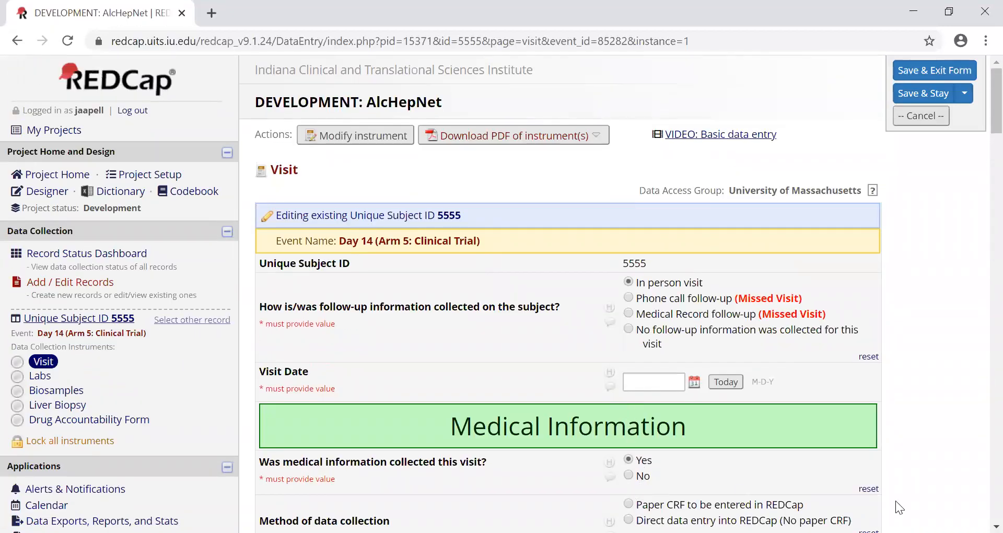
- Choose Paper CRF to be entered in REDCap for medical information, reset the medical information answer while keeping the dependent values, and check the section
click(870, 506)
click(868, 488)
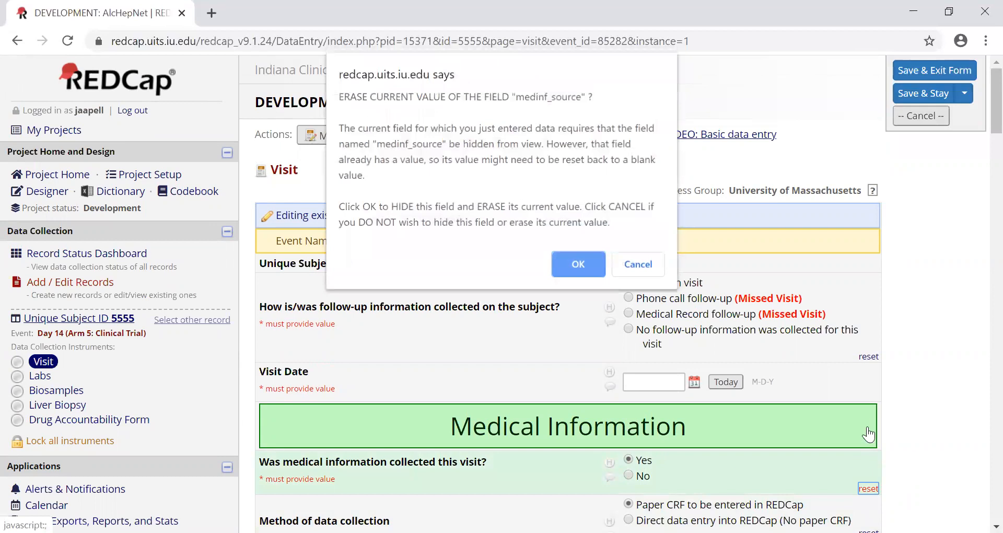
click(643, 264)
click(643, 264)
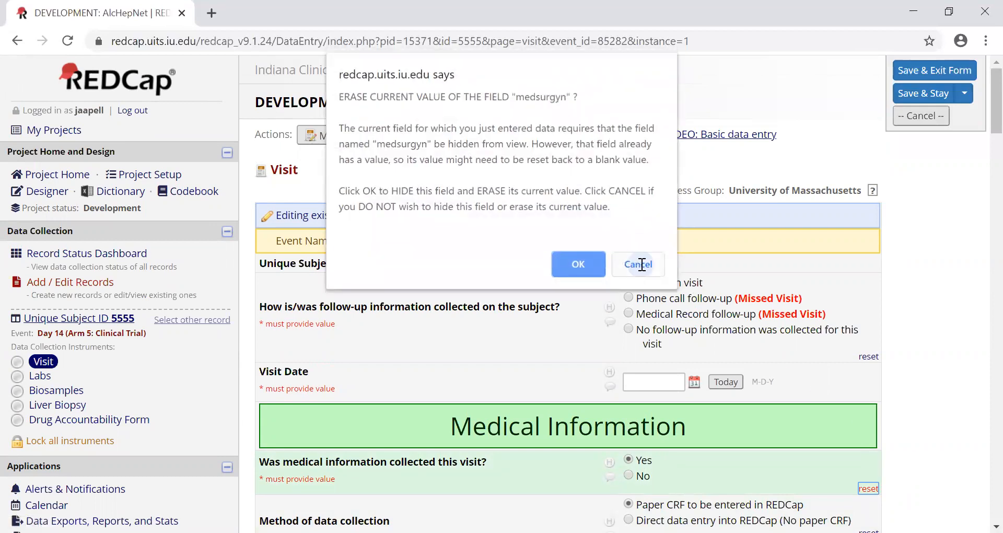
click(643, 264)
scroll(671, 392, down, 15)
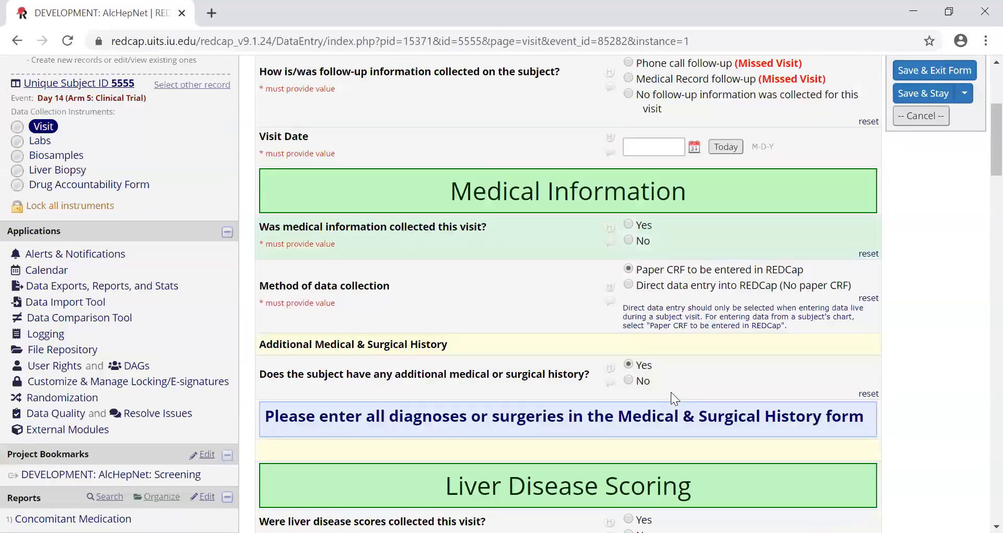
scroll(671, 390, down, 6)
scroll(671, 390, up, 20)
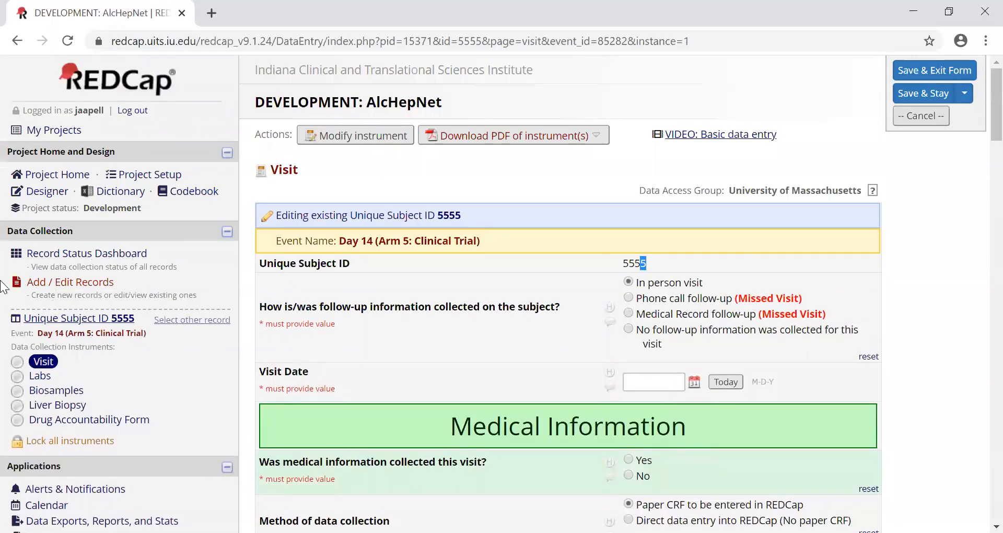
- Open the Record Status Dashboard and look through the Clinical Trial arm's events from Screening Visit to Documentation
click(93, 255)
click(511, 360)
scroll(545, 442, down, 3)
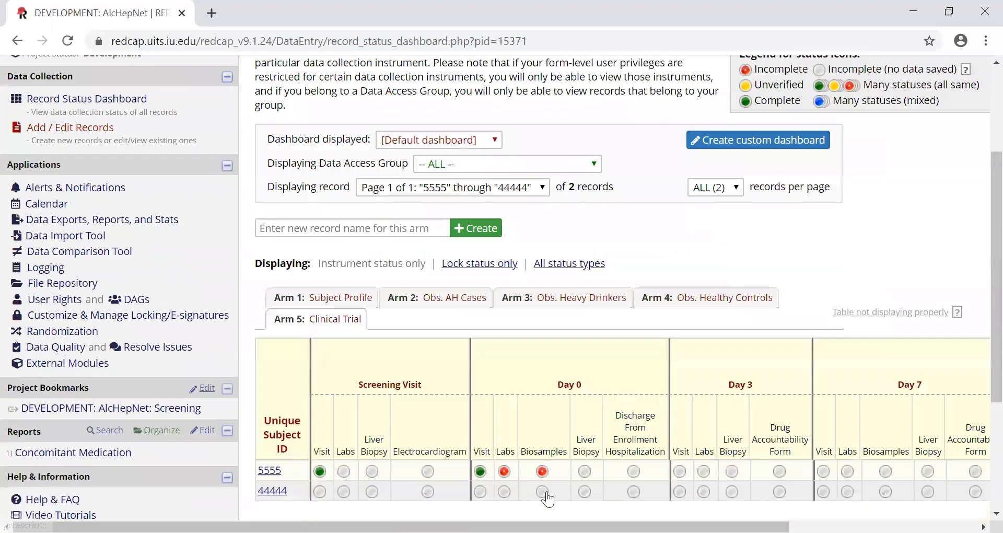
drag(544, 527, 731, 527)
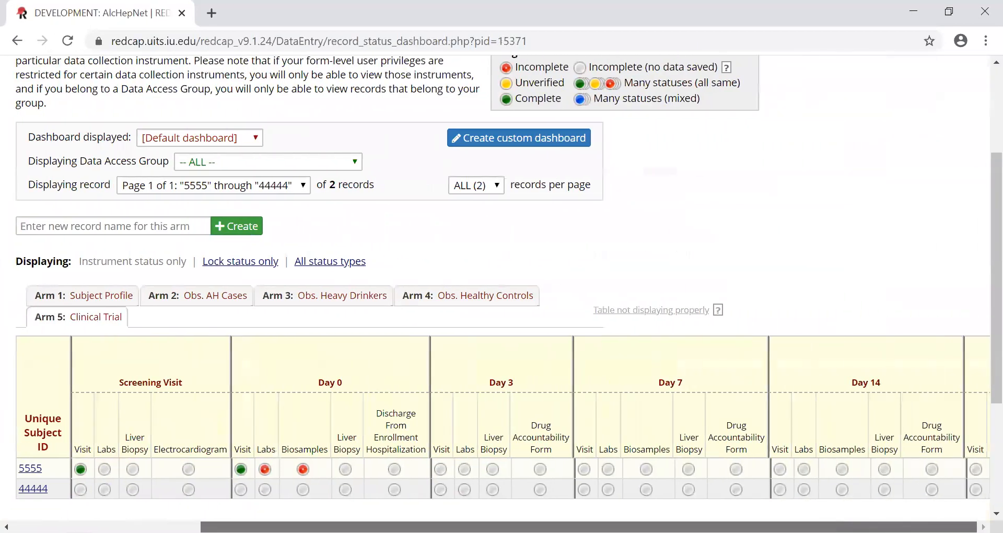
scroll(748, 438, down, 2)
scroll(326, 449, down, 2)
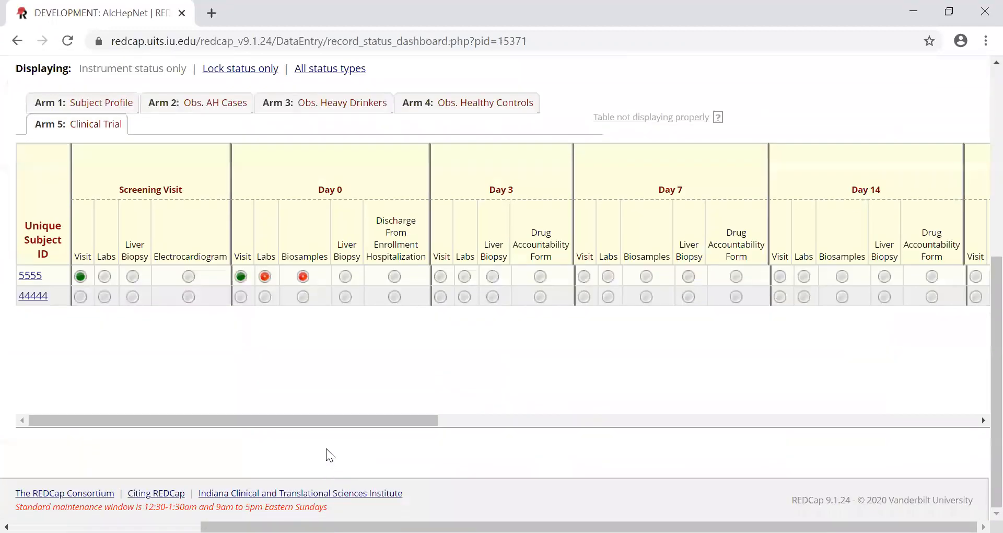
scroll(470, 413, up, 3)
mouse_move(473, 527)
mouse_down()
mouse_move(349, 527)
mouse_move(474, 527)
mouse_up()
scroll(585, 418, down, 3)
drag(423, 419, 787, 420)
drag(878, 430, 975, 455)
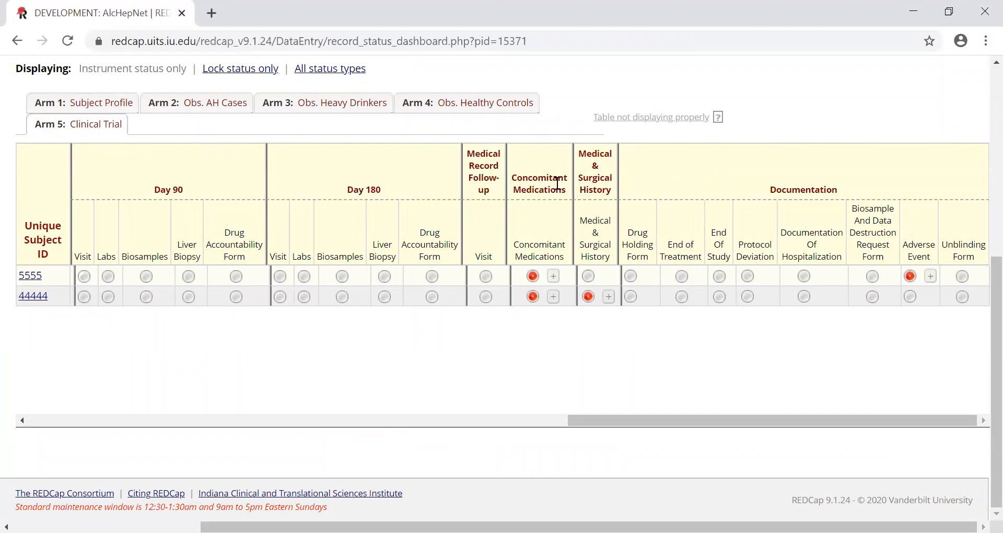
- Open subject 5555's Concomitant Medications form and review its medication, frequency, route, indication and start date fields
drag(529, 179, 569, 191)
click(533, 276)
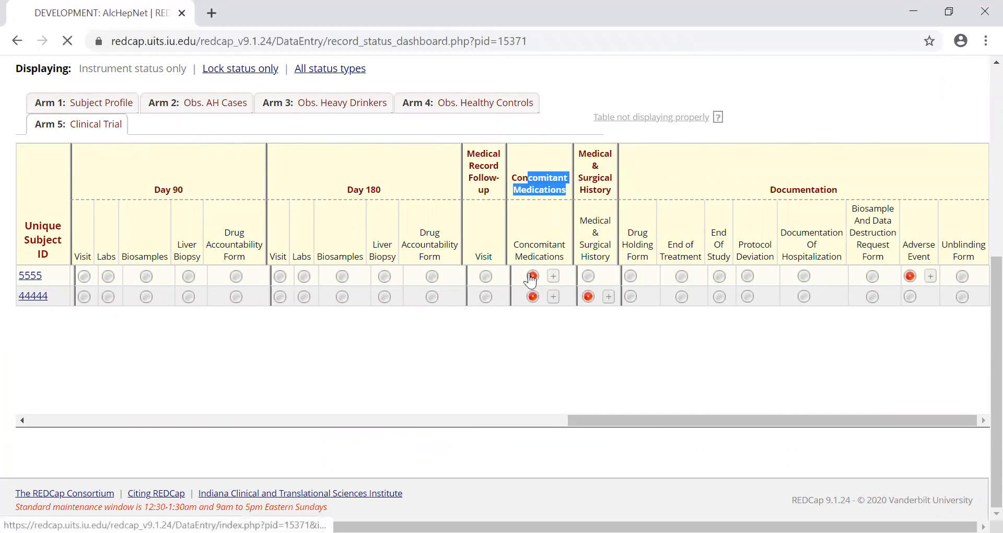
scroll(512, 300, down, 4)
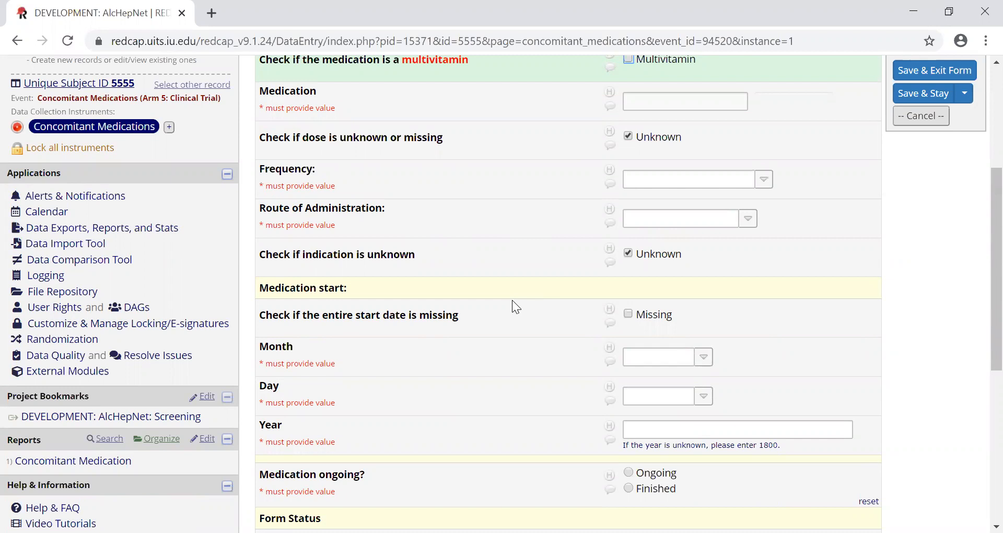
scroll(513, 300, down, 5)
scroll(513, 300, up, 7)
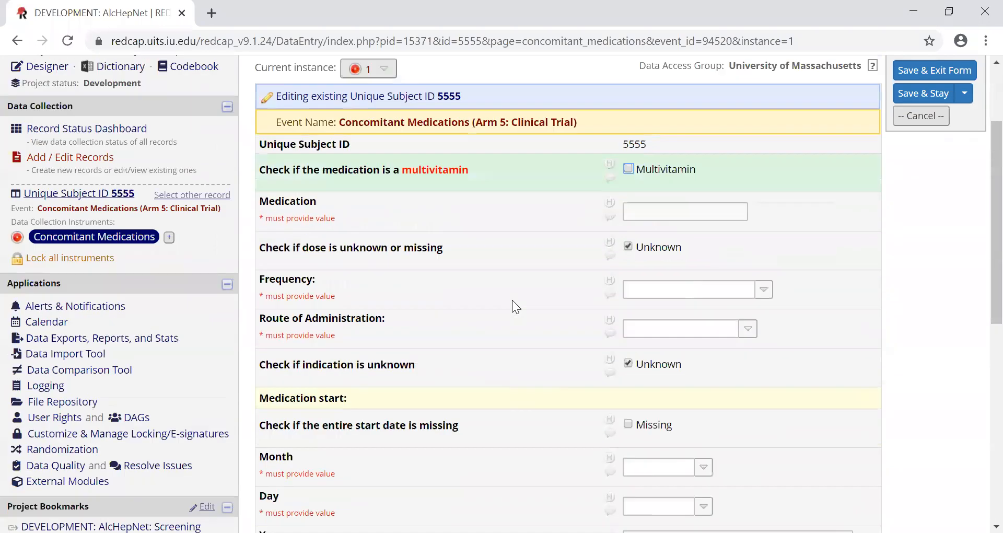
scroll(513, 302, up, 1)
scroll(475, 265, up, 2)
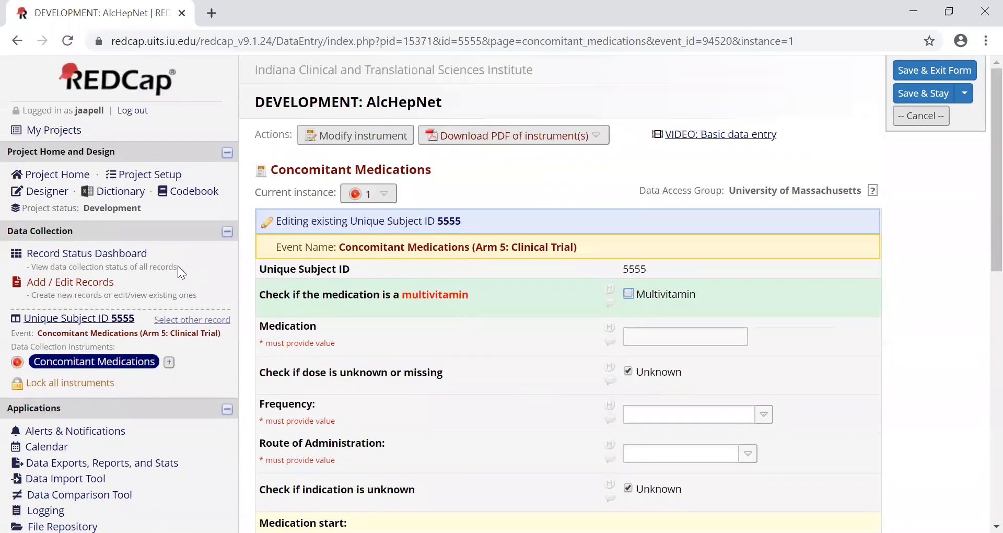
- Return to the Record Status Dashboard and open subject 5555's Medical & Surgical History form in the Clinical Trial arm
click(135, 254)
scroll(742, 376, down, 3)
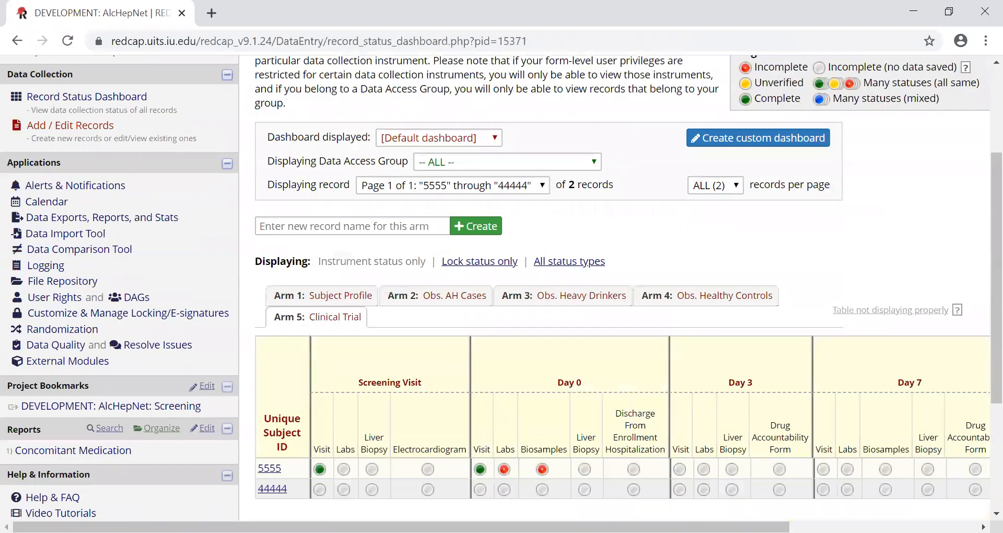
scroll(880, 392, right, 4)
scroll(881, 391, right, 1)
scroll(839, 385, down, 4)
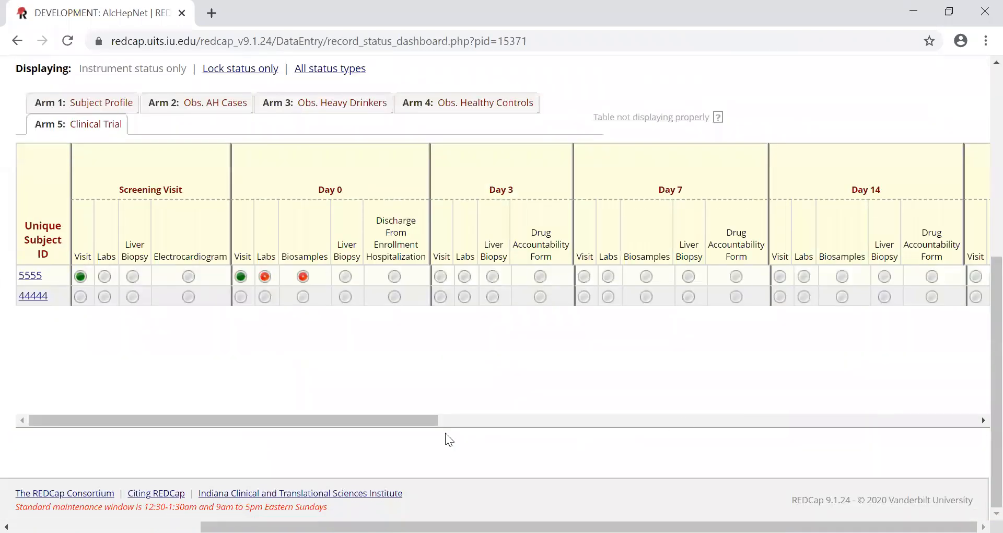
click(715, 421)
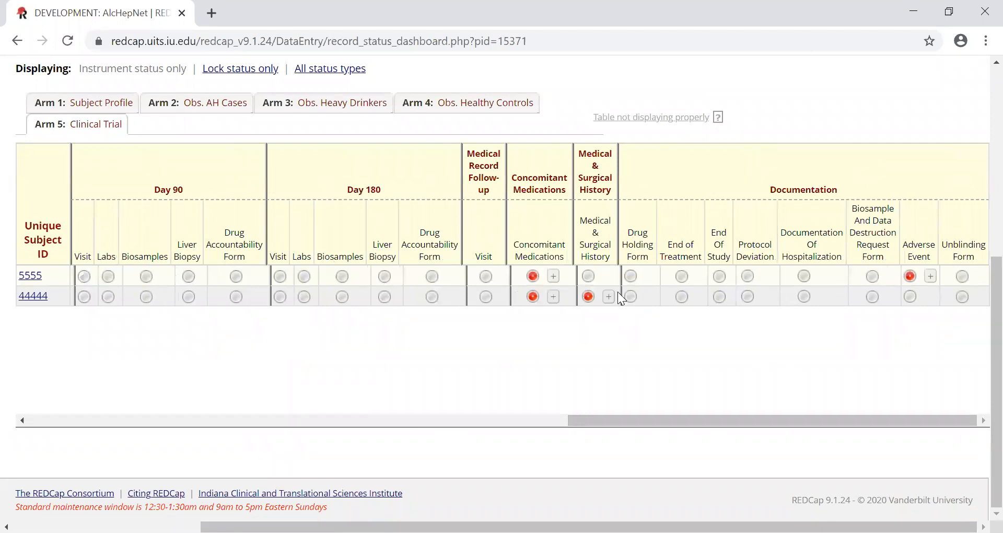
click(590, 275)
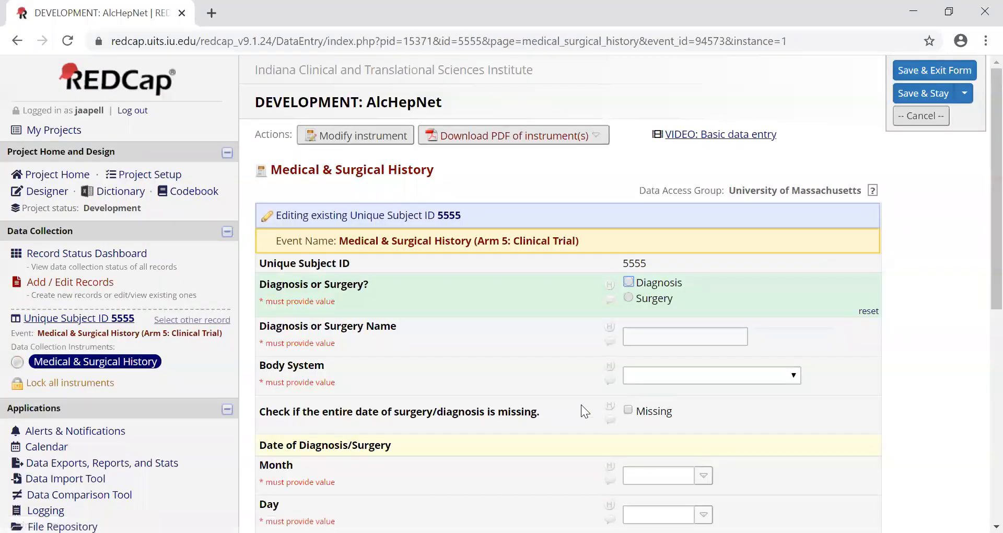
- Mark the history entry as Diagnosis and review the name, body system and diagnosis/surgery date fields
scroll(544, 369, down, 1)
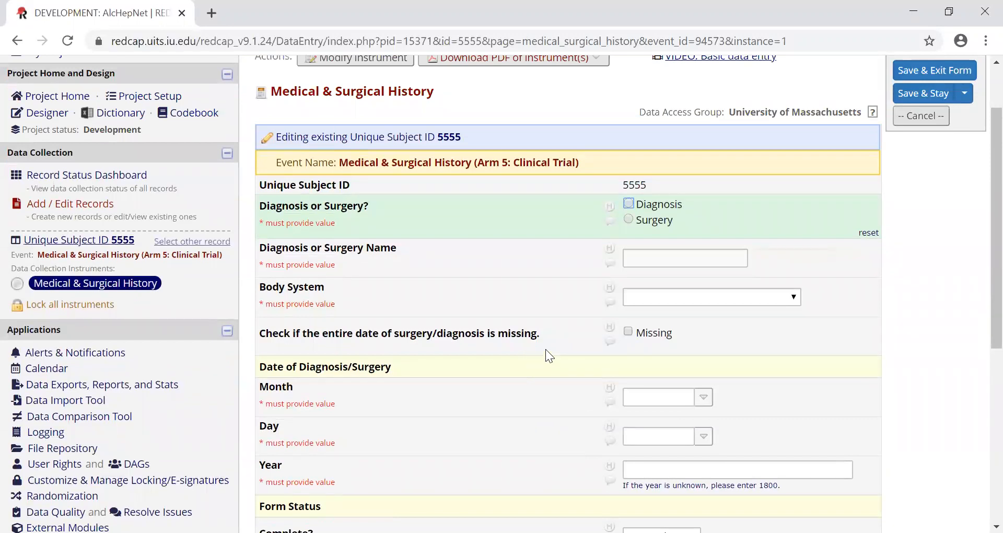
click(644, 207)
click(650, 251)
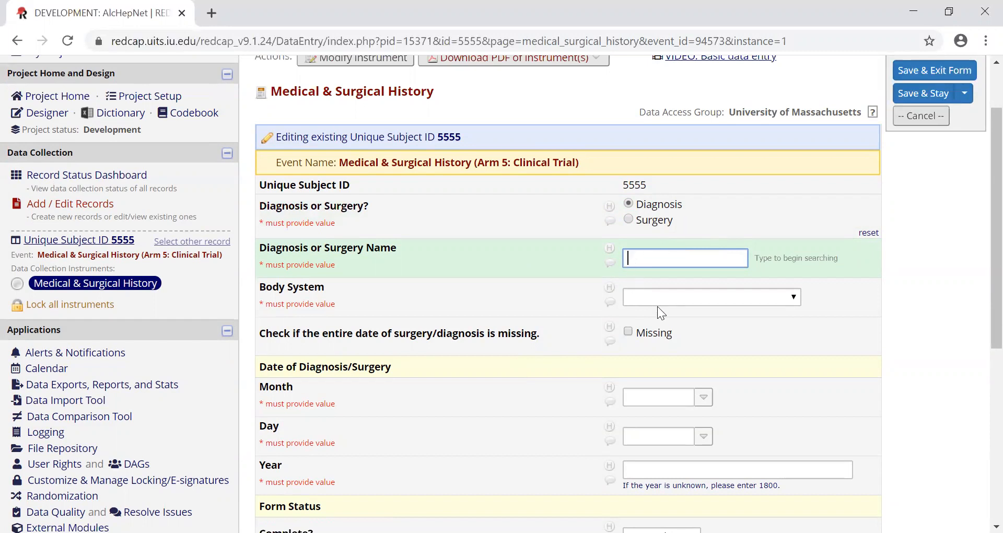
scroll(619, 319, down, 3)
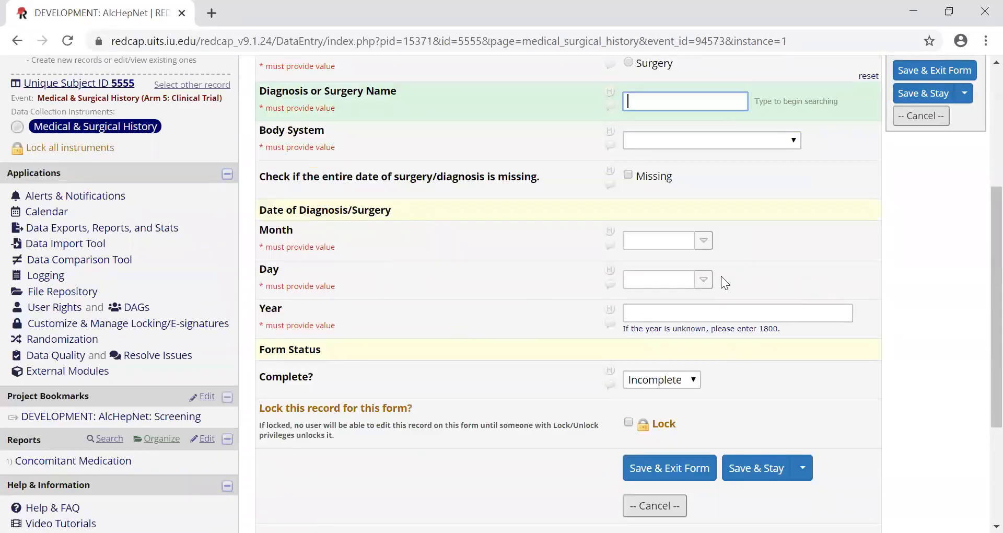
scroll(652, 296, up, 5)
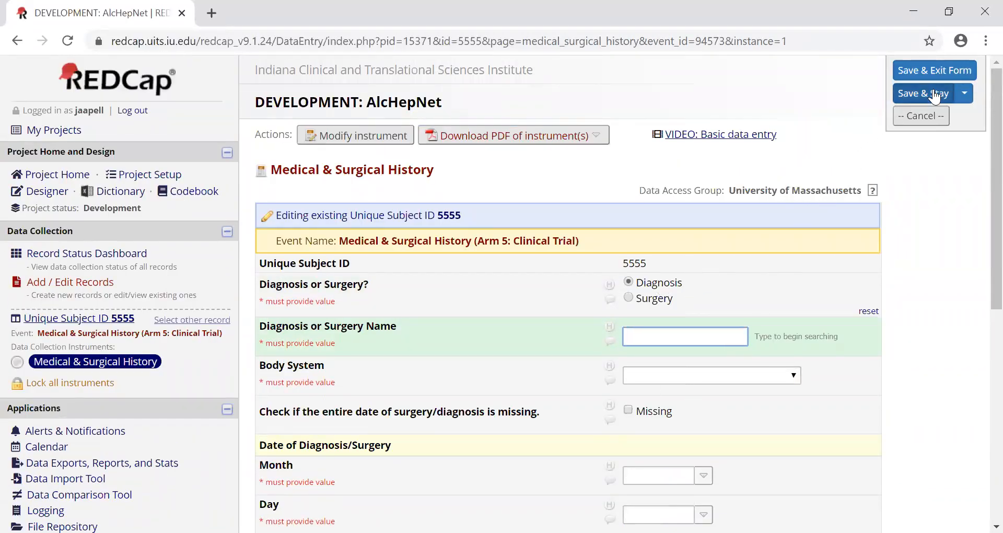
- Save the Medical & Surgical History entry using the Save & Add New option and leave for the Record Home Page
click(965, 94)
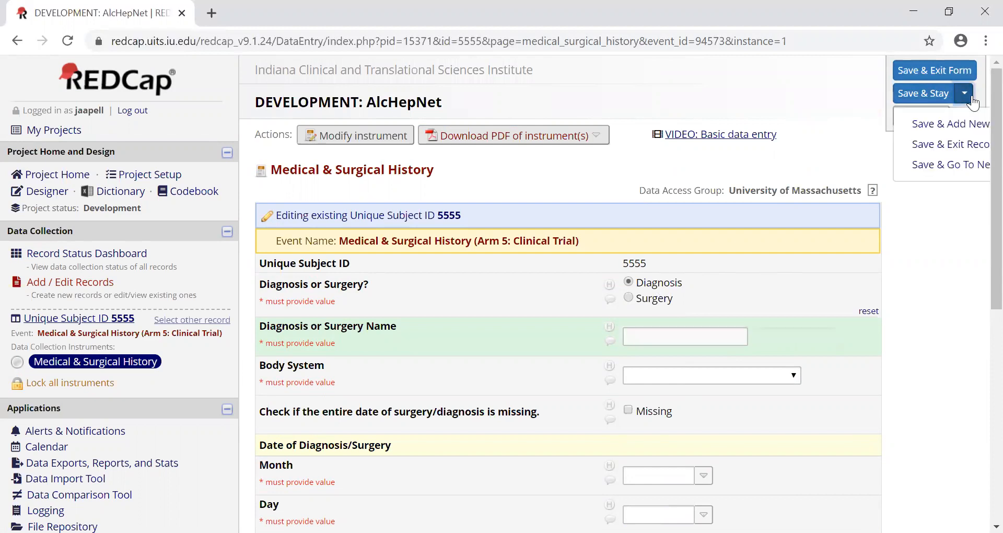
click(965, 124)
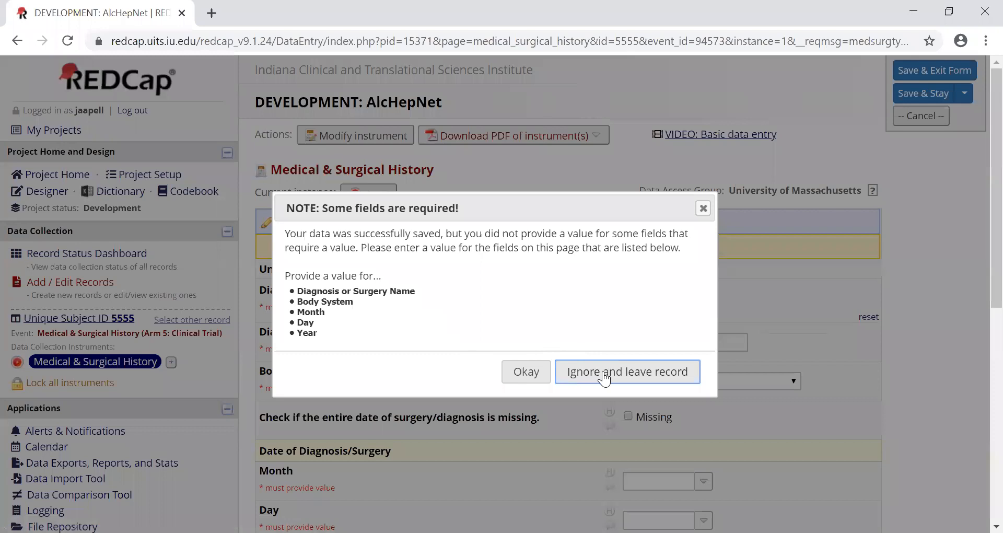
click(598, 375)
- Look across subject 5555's Clinical Trial grid on the Record Home Page and open the Drug Holding Form under Documentation
scroll(592, 375, down, 2)
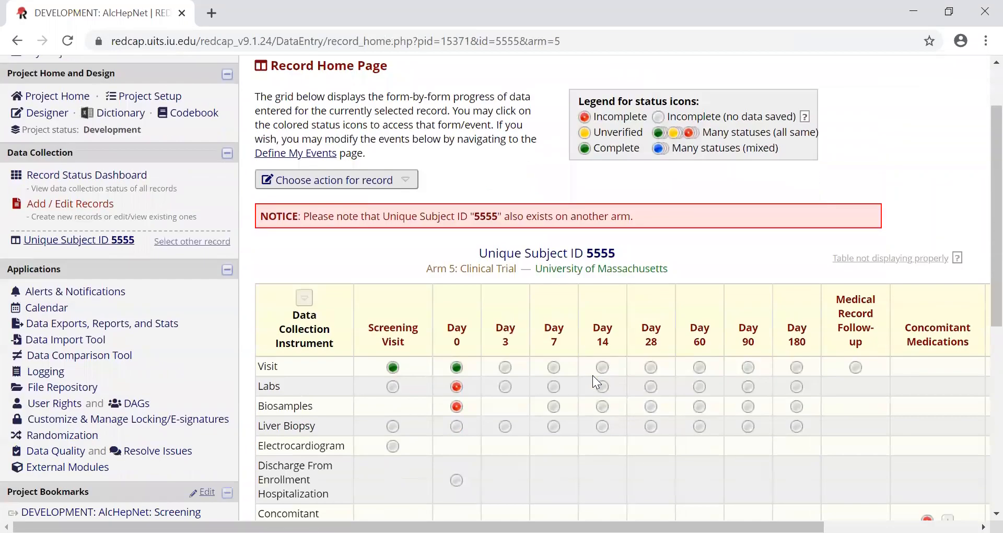
drag(773, 478, 848, 473)
click(850, 409)
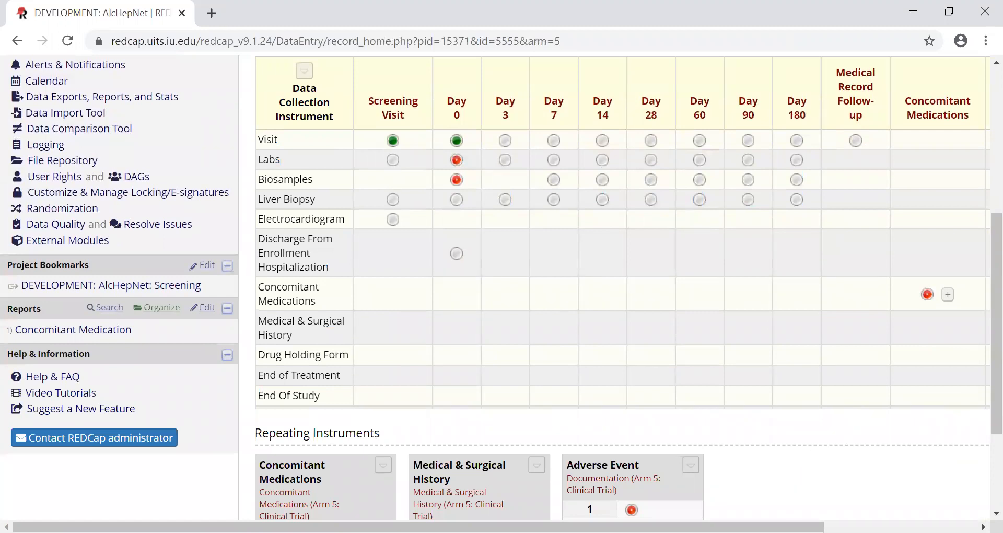
scroll(898, 328, right, 4)
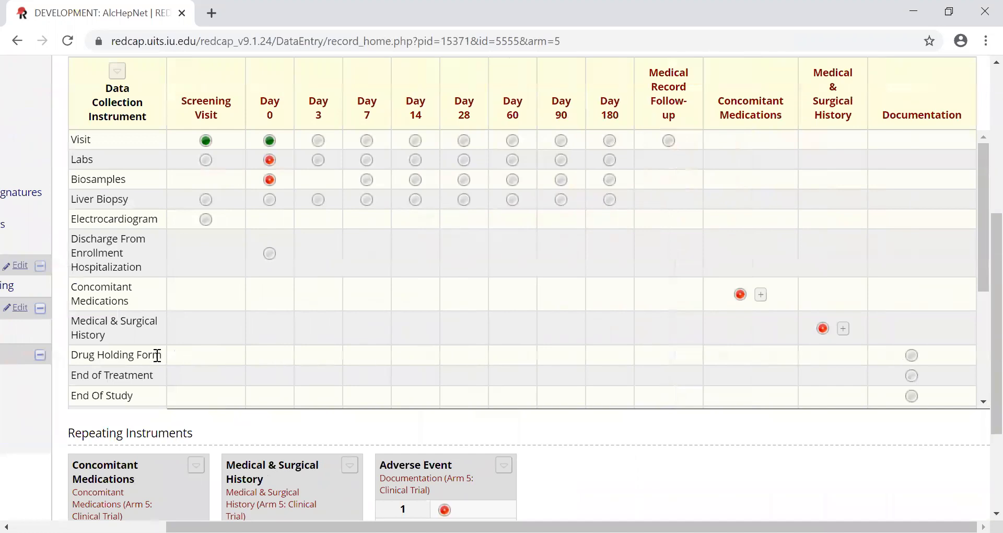
click(911, 357)
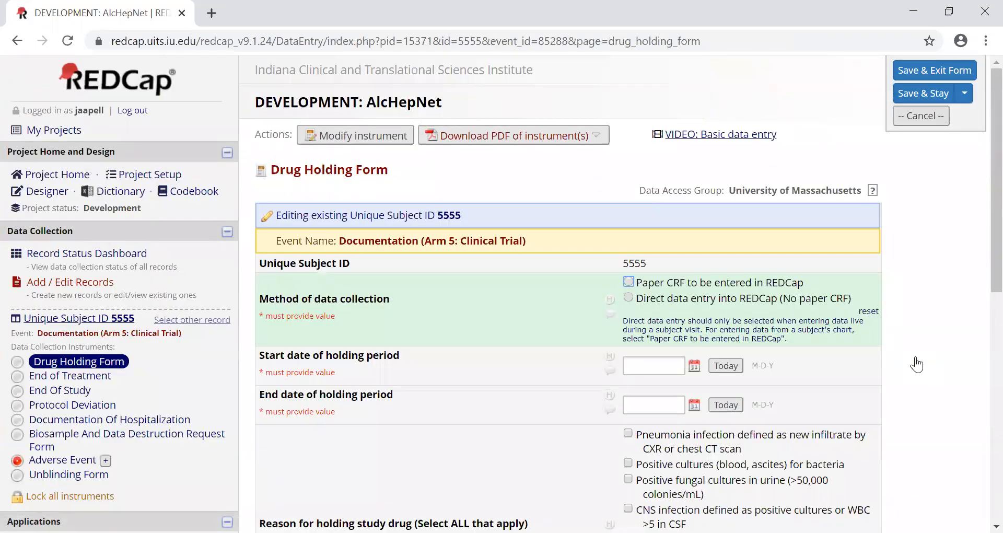
- Review the Drug Holding Form's data collection method, holding period dates and reasons for holding study drug
scroll(917, 364, down, 2)
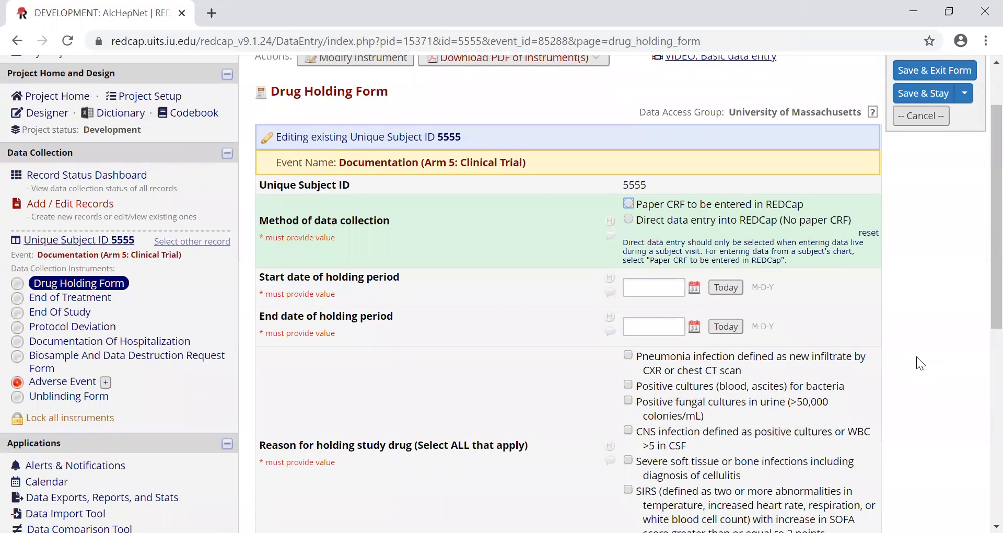
scroll(918, 361, down, 2)
scroll(919, 361, up, 2)
scroll(919, 360, down, 2)
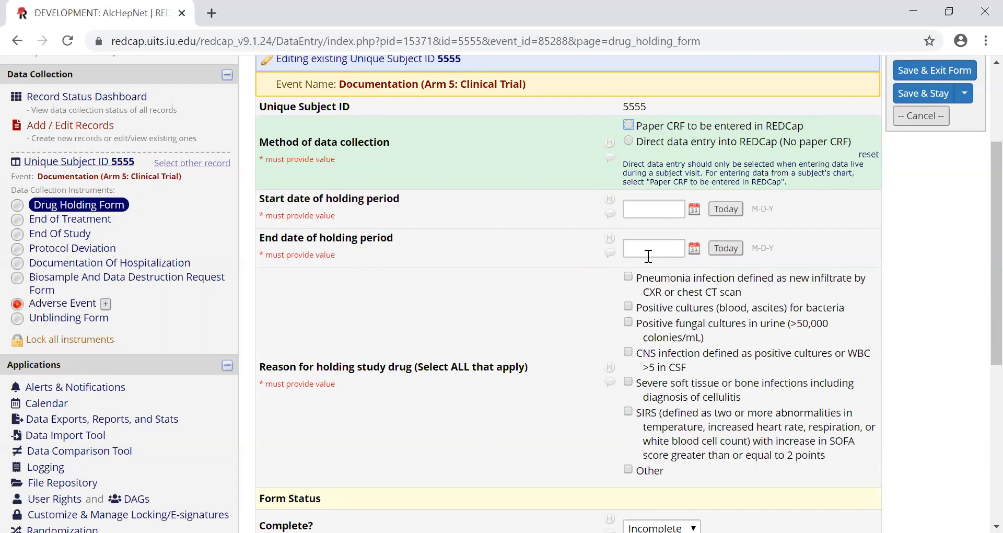
- Look over the Drug Holding Form down to its Form Status section and open the End of Treatment form
scroll(682, 260, down, 6)
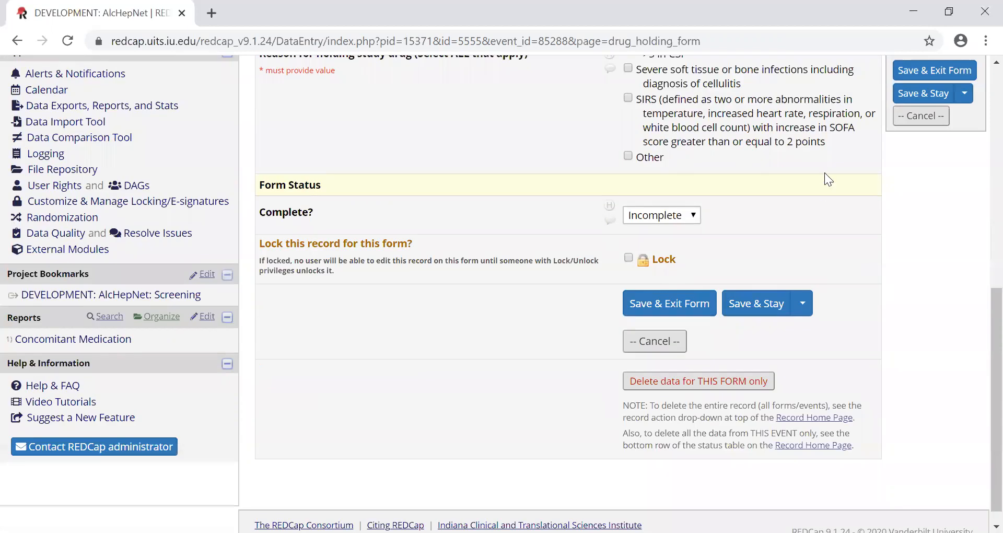
scroll(824, 172, up, 5)
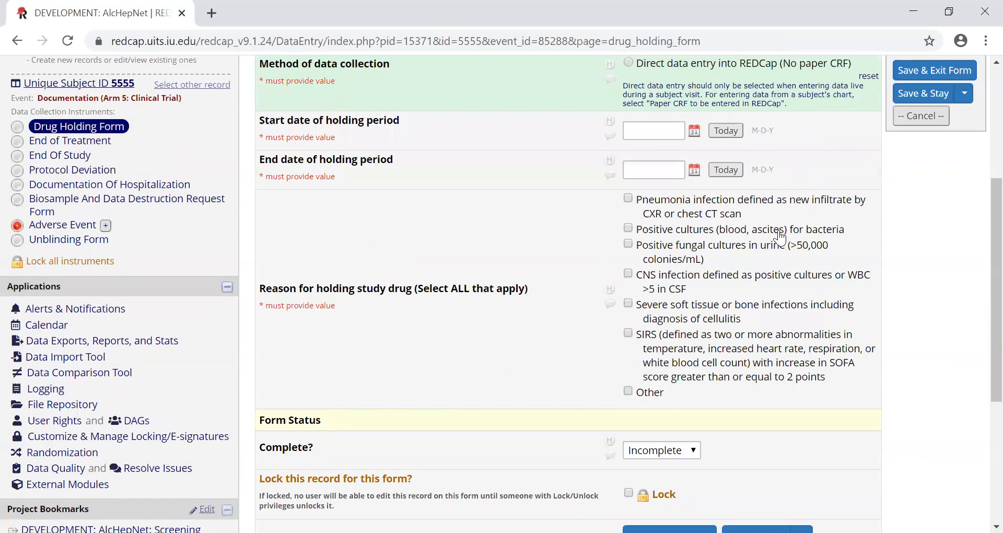
scroll(779, 232, up, 2)
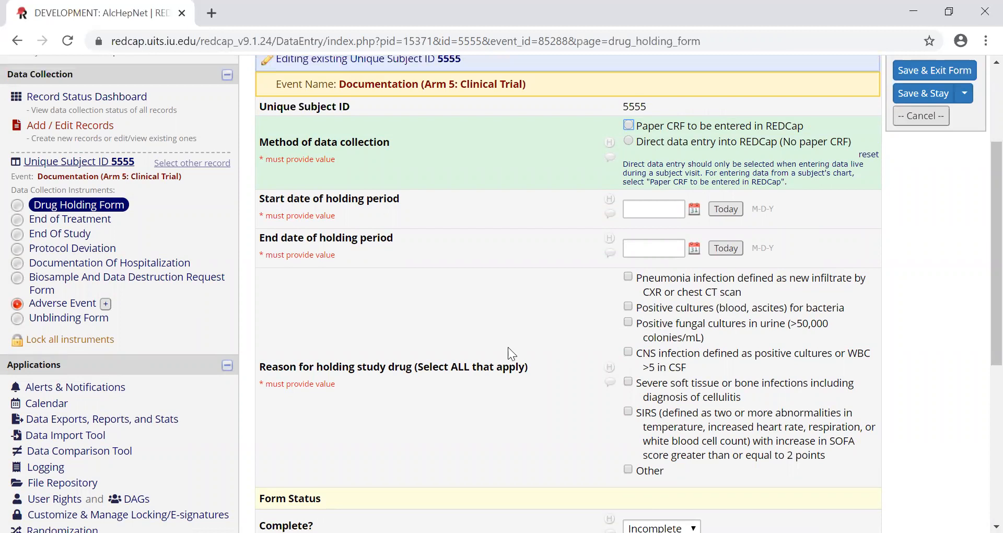
scroll(497, 298, up, 2)
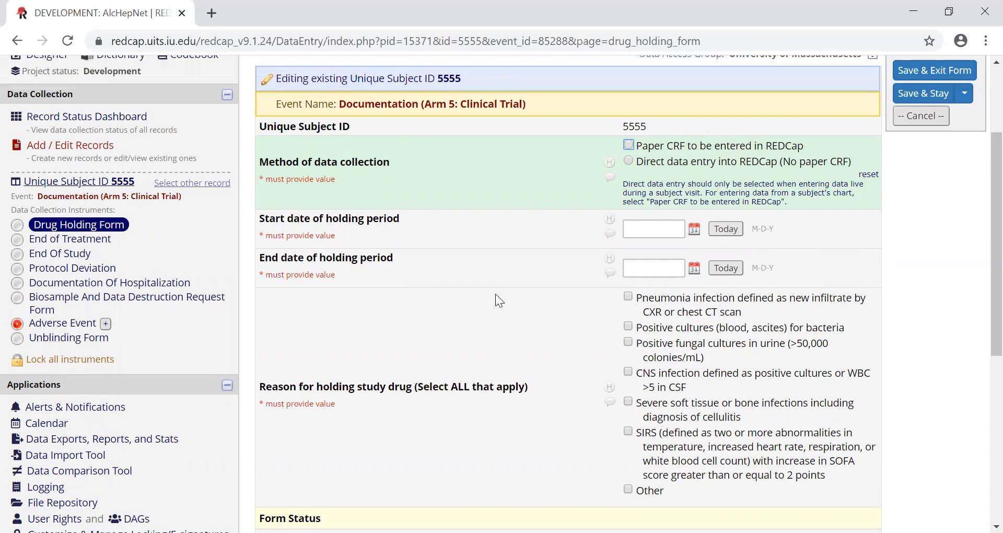
click(105, 297)
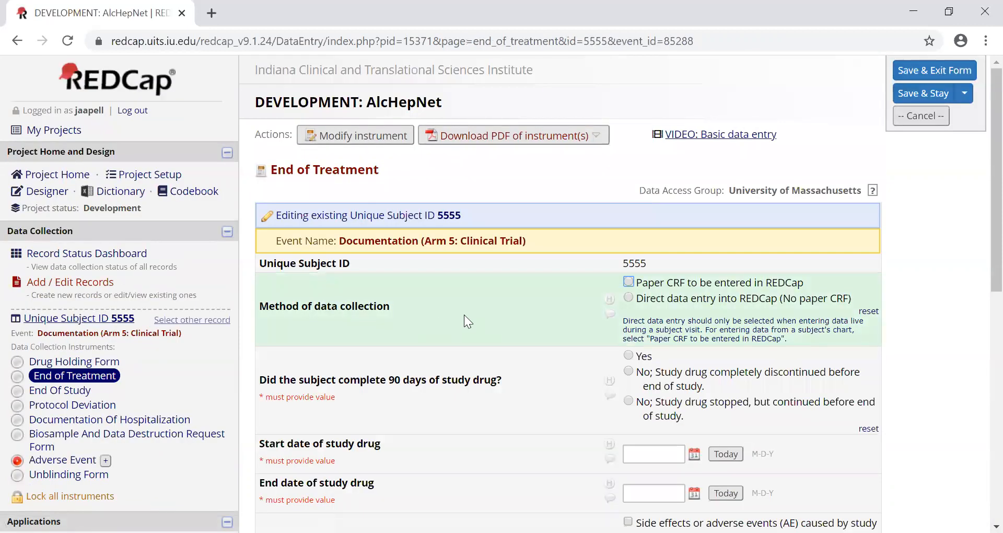
- Review the End of Treatment form's 90-day completion question, study drug dates and reasons for premature discontinuation
scroll(456, 318, down, 2)
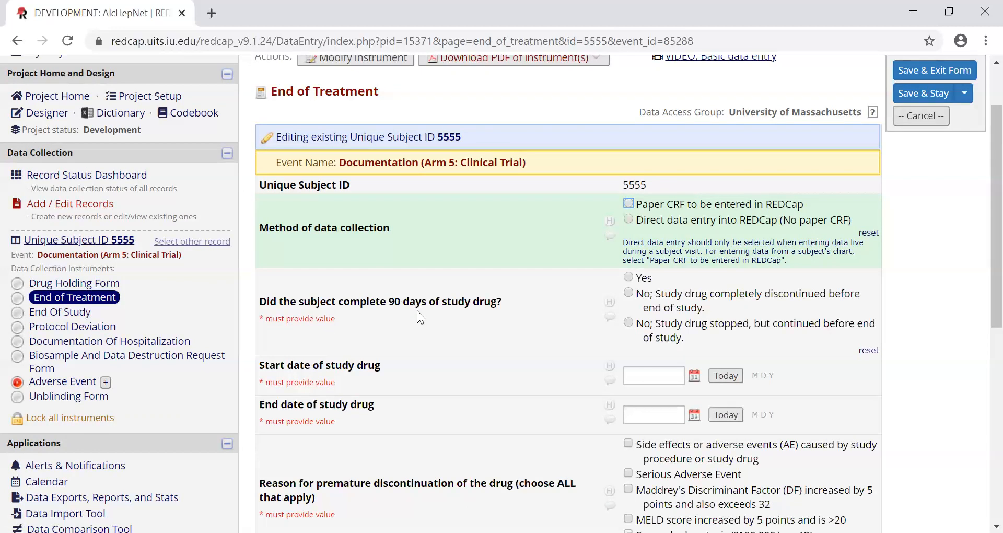
scroll(417, 311, down, 1)
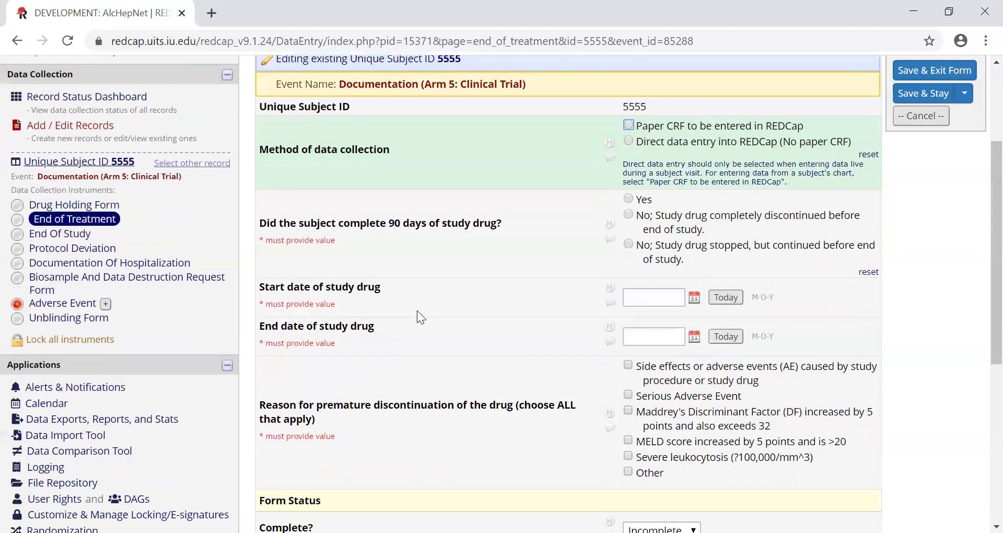
scroll(417, 310, down, 1)
scroll(418, 311, up, 1)
- Look through the Adverse Event form's report type, seriousness and event onset fields, and switch to the Unblinding Form
click(84, 307)
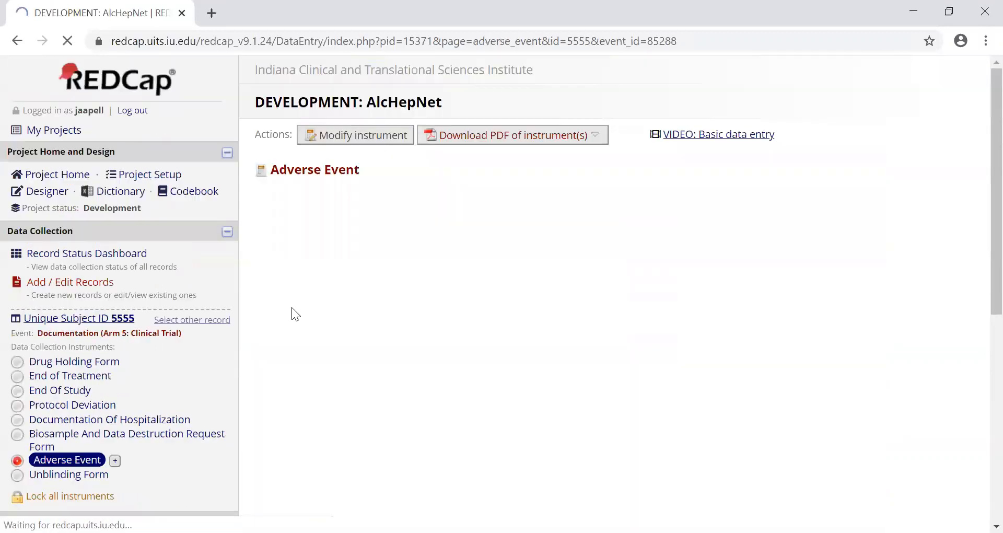
scroll(549, 347, down, 3)
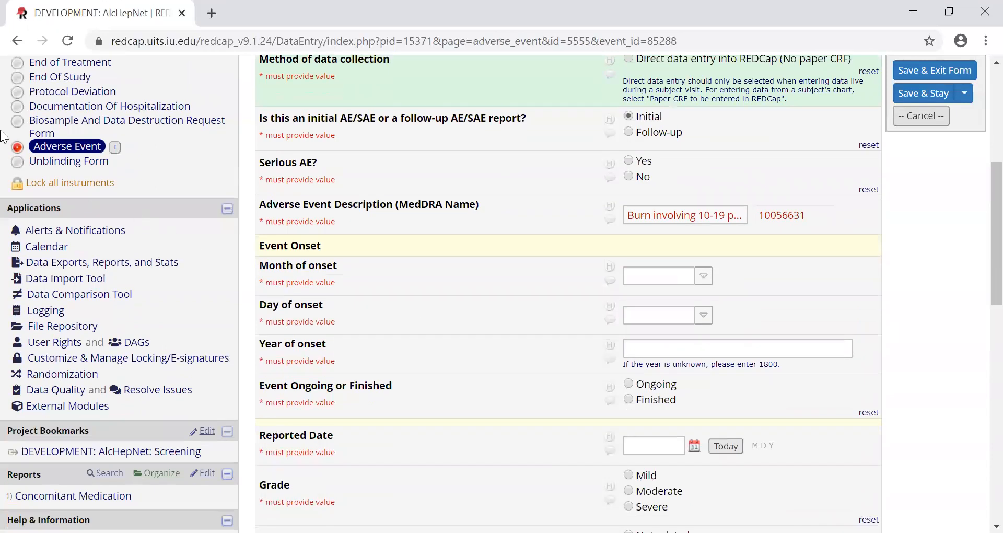
click(58, 163)
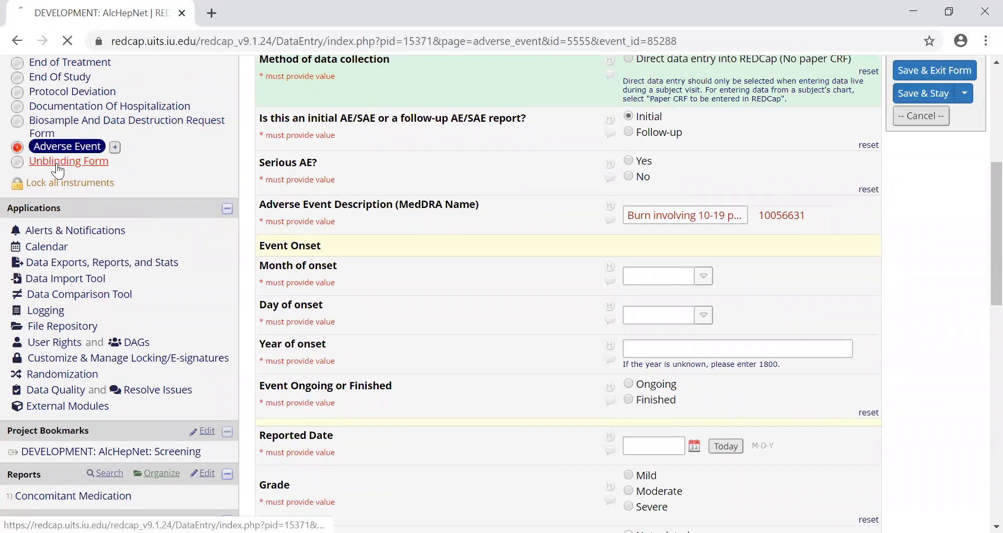
- Review the Unblinding Form's questions on premature unblinding, the requester's study role, date and time, and reason the blind was broken
scroll(426, 231, down, 3)
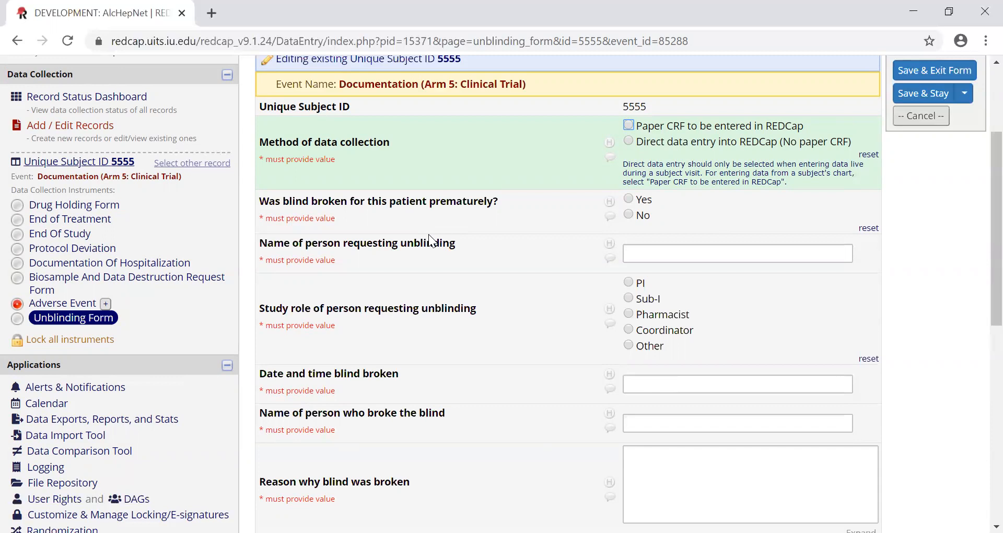
scroll(435, 252, up, 2)
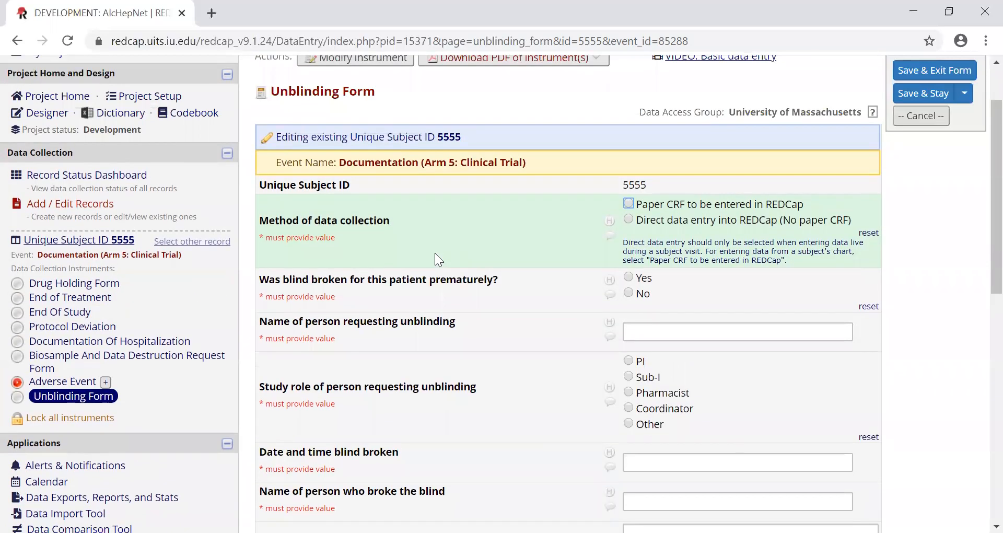
scroll(434, 253, up, 2)
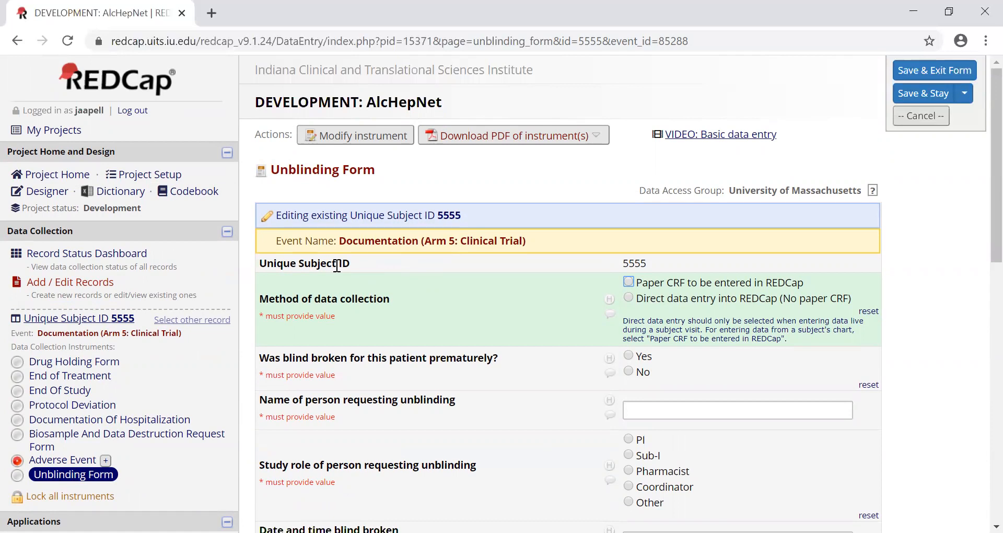
scroll(337, 266, down, 2)
scroll(336, 265, up, 2)
- Return to the Record Status Dashboard and display the Arm 1: Subject Profile table
click(78, 253)
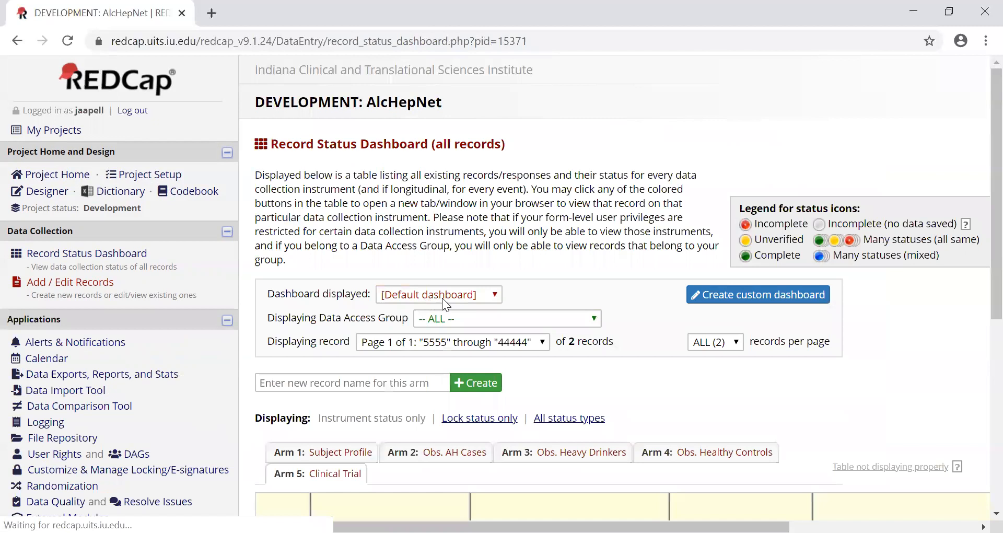
scroll(442, 298, down, 2)
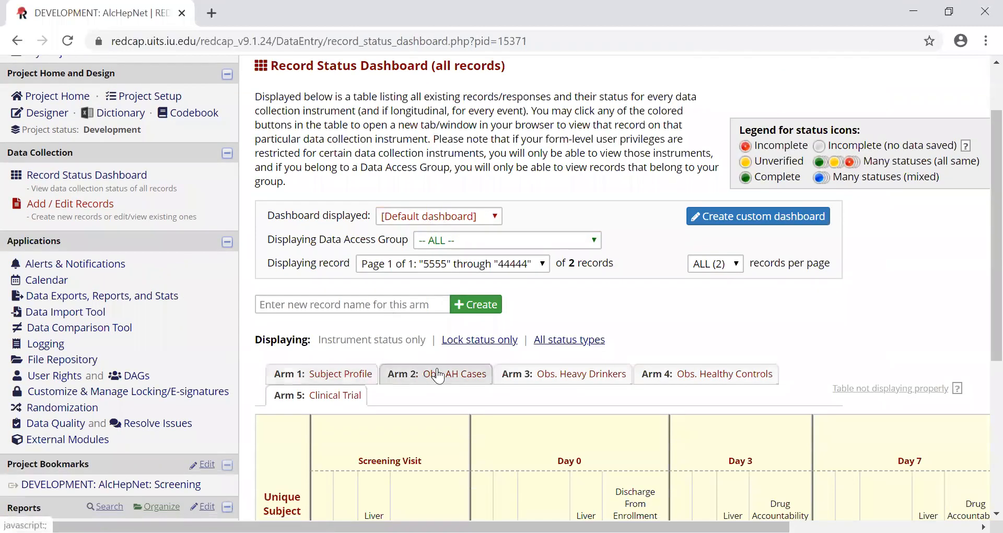
scroll(438, 375, down, 2)
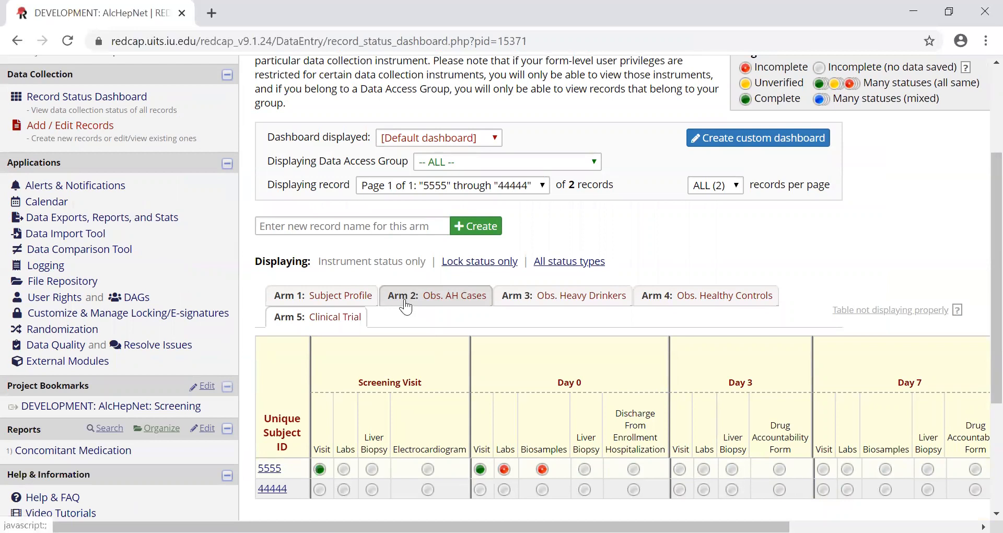
click(341, 296)
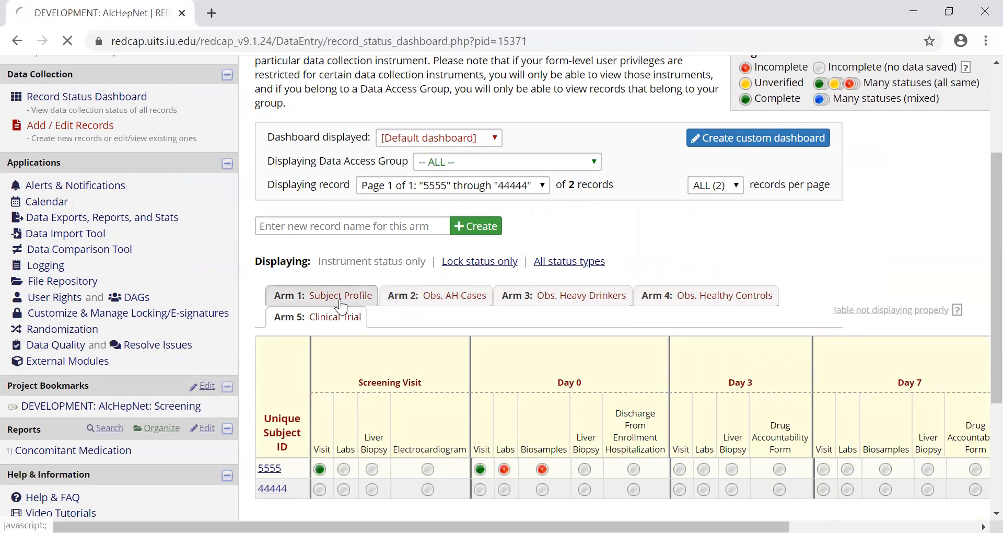
scroll(421, 354, down, 3)
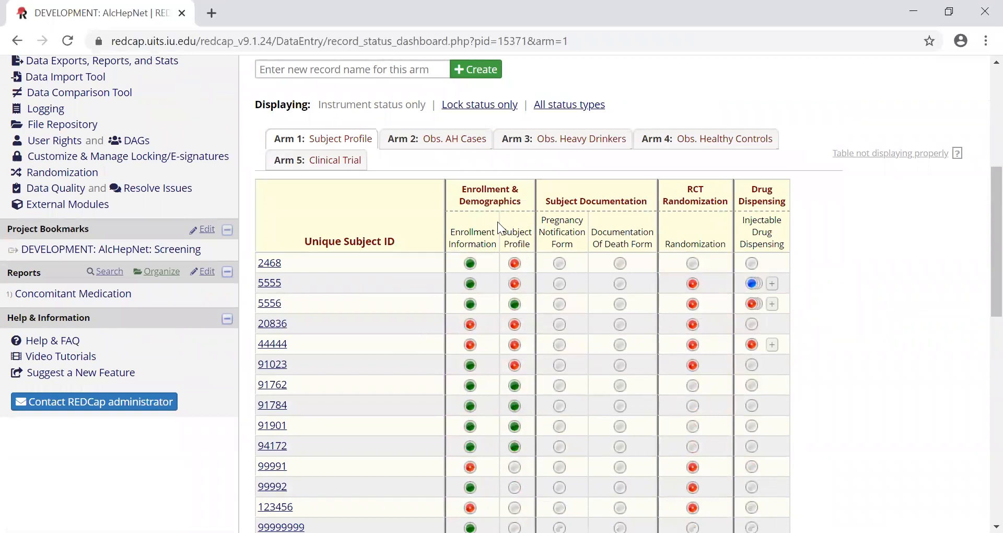
- Display the Arm 2: Obs. AH Cases table and examine the form statuses under its weekly visits
click(462, 143)
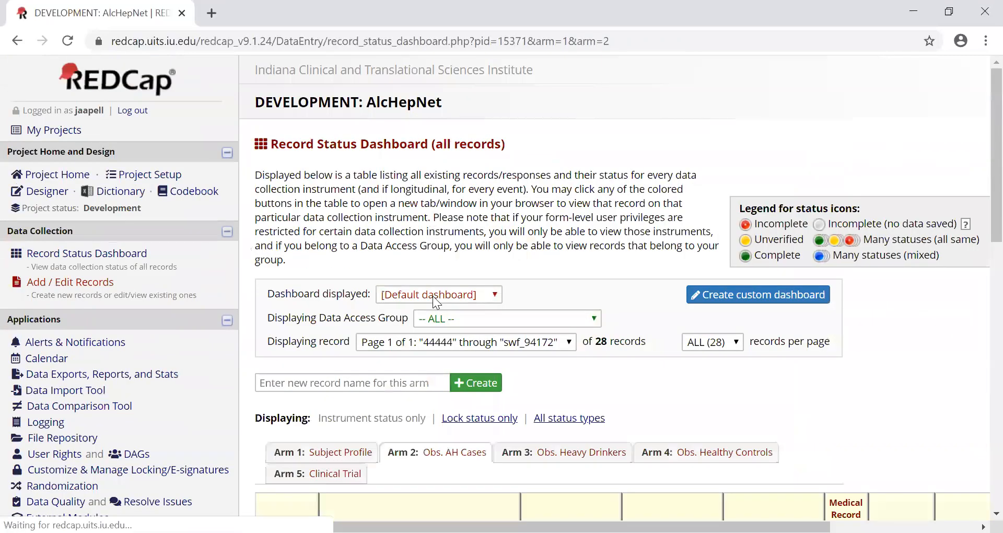
scroll(429, 300, down, 3)
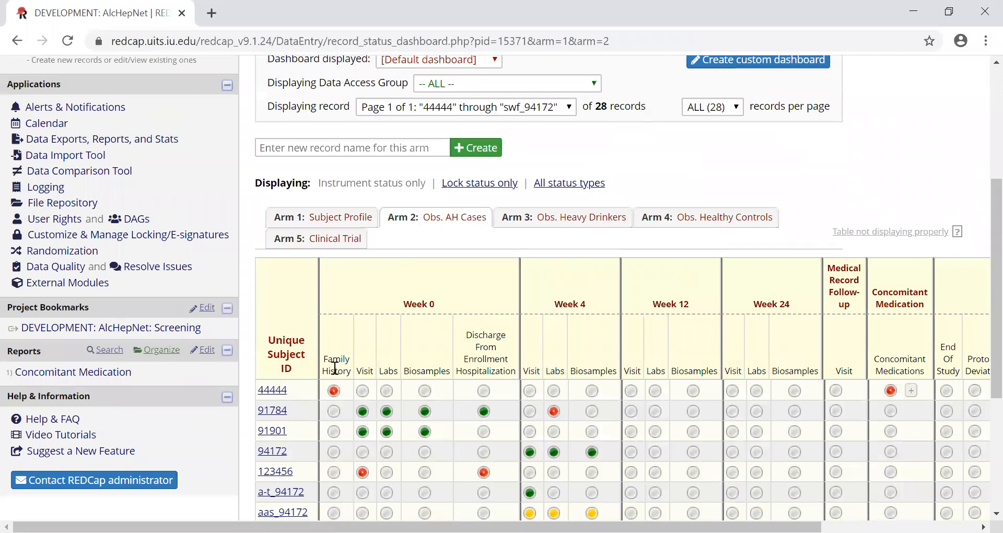
scroll(341, 369, down, 1)
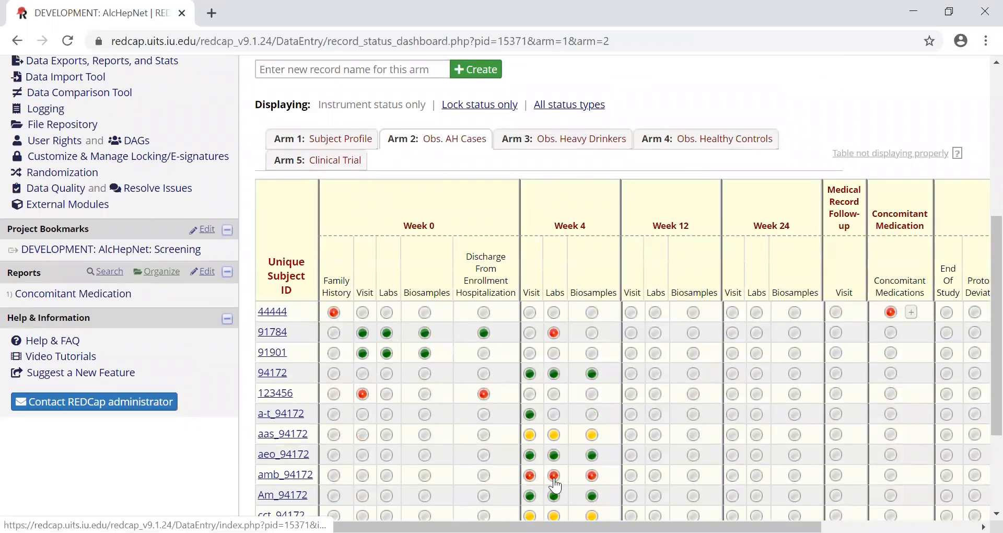
- Switch back to Arm 1: Subject Profile and examine its enrollment, documentation, randomization and drug dispensing columns
click(357, 139)
scroll(590, 333, down, 3)
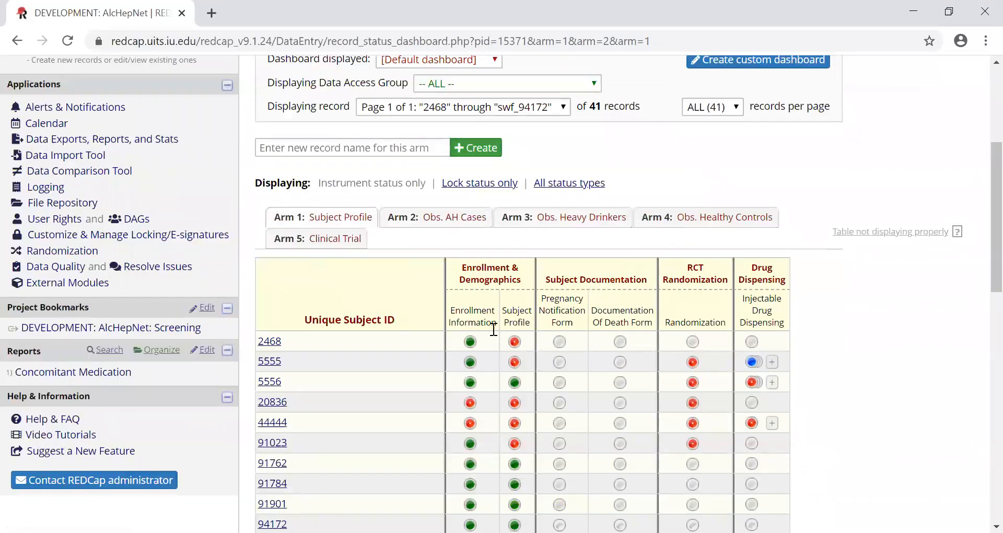
scroll(502, 339, down, 3)
scroll(398, 254, up, 3)
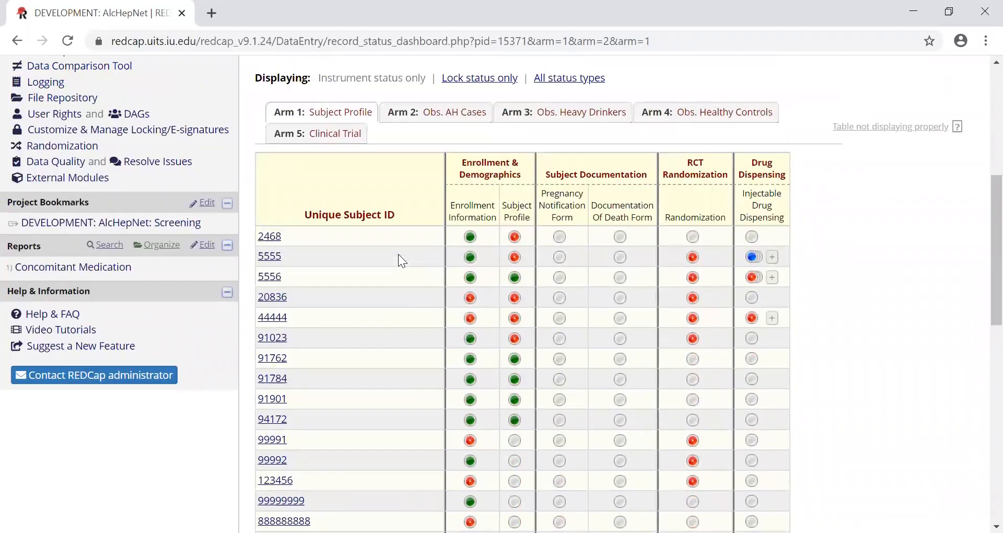
- Reopen Arm 2: Obs. AH Cases and browse its subject rows across the visit and Concomitant Medication columns
click(469, 222)
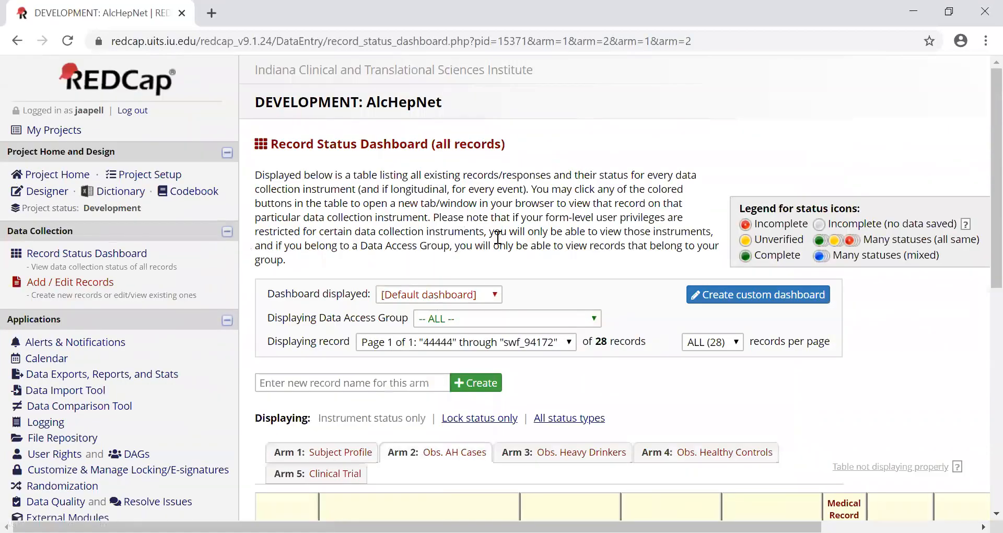
scroll(580, 276, down, 3)
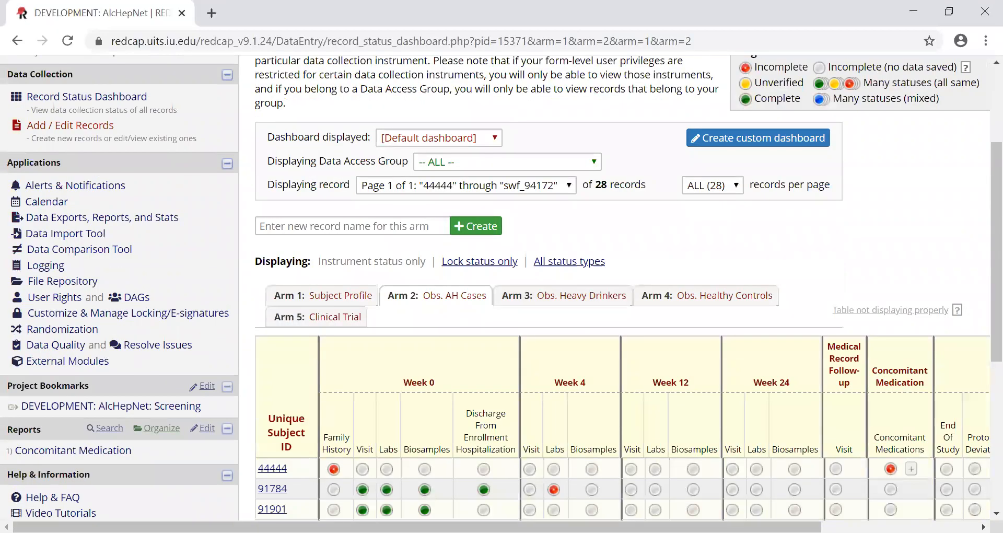
scroll(648, 407, down, 3)
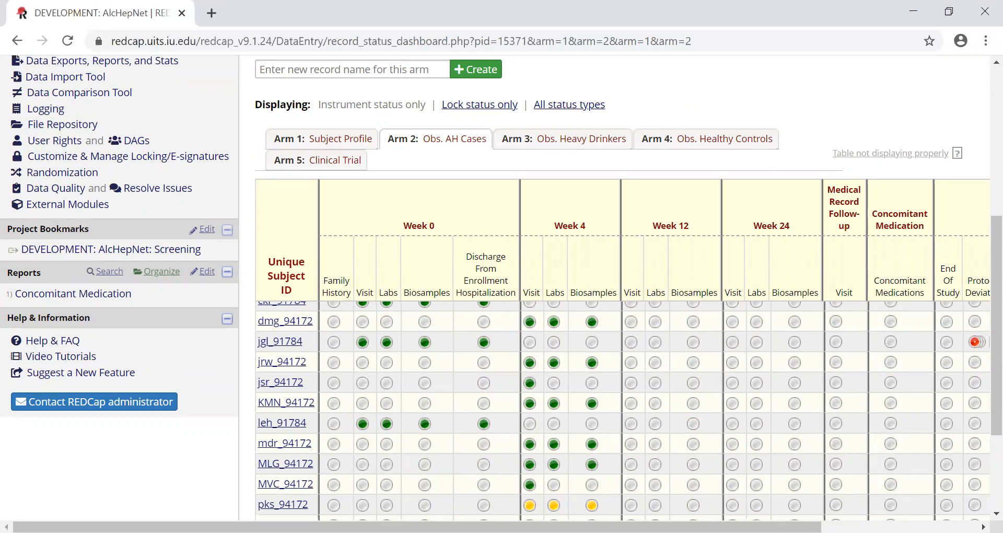
scroll(883, 365, up, 3)
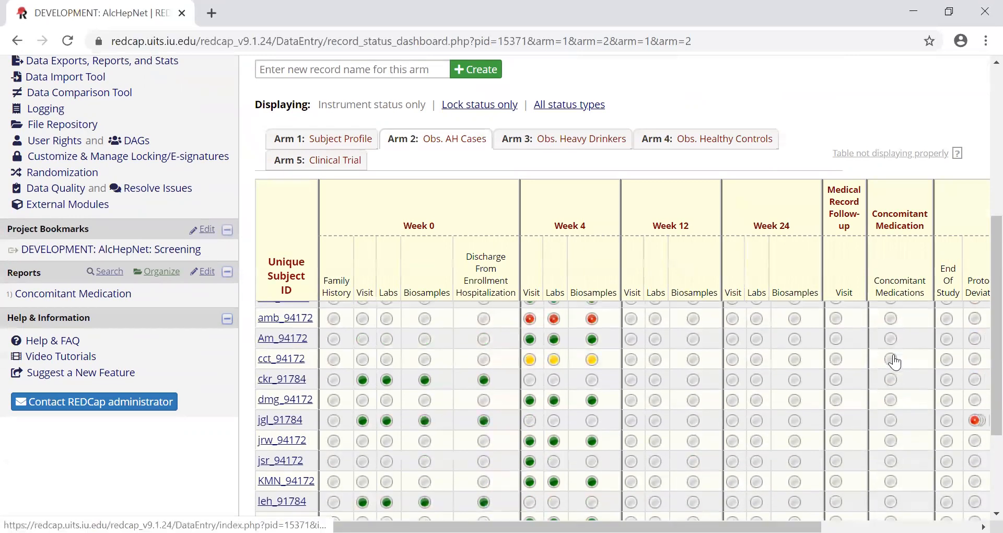
scroll(895, 363, up, 2)
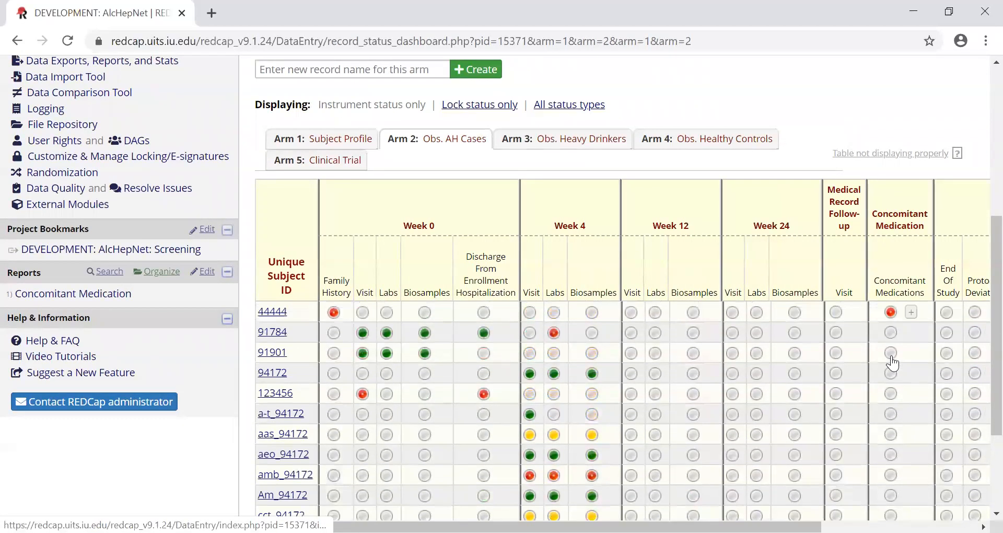
scroll(893, 362, up, 2)
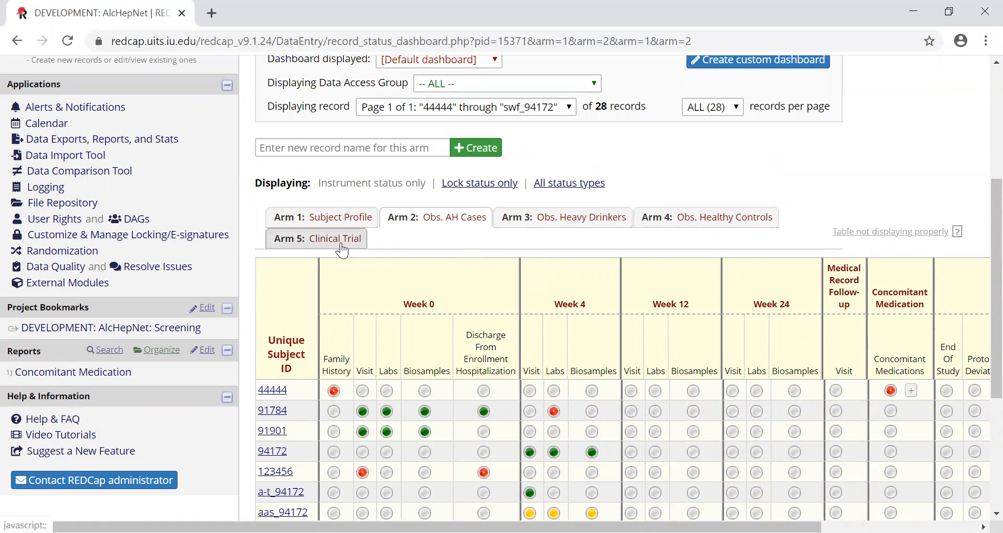
- Go back to the Arm 1: Subject Profile table and look over the subject list with its status icons
click(307, 224)
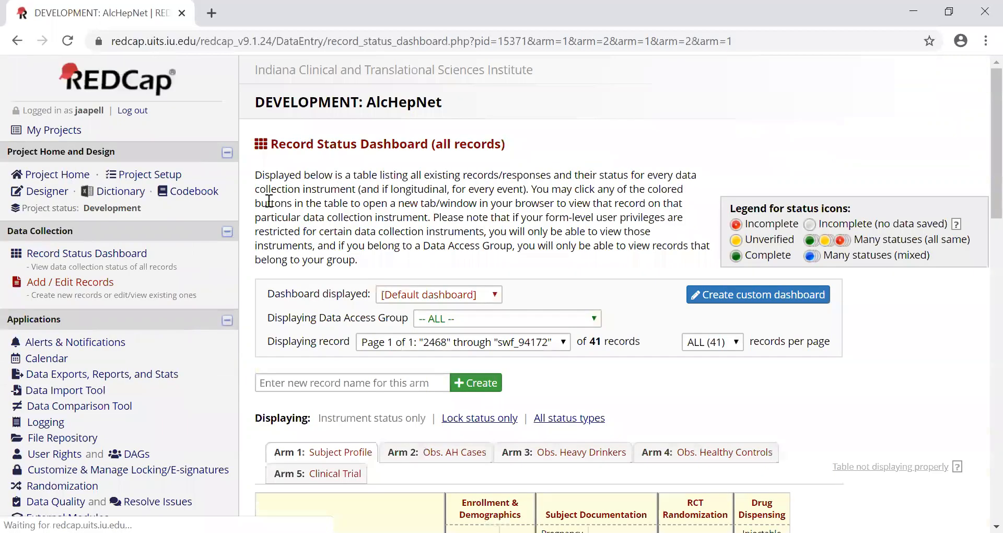
scroll(310, 312, down, 3)
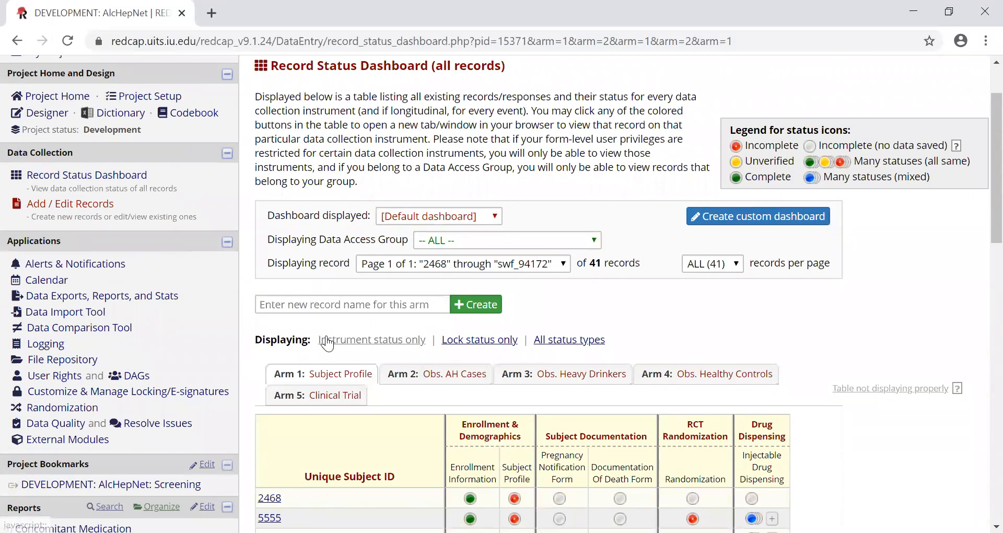
scroll(328, 316, down, 3)
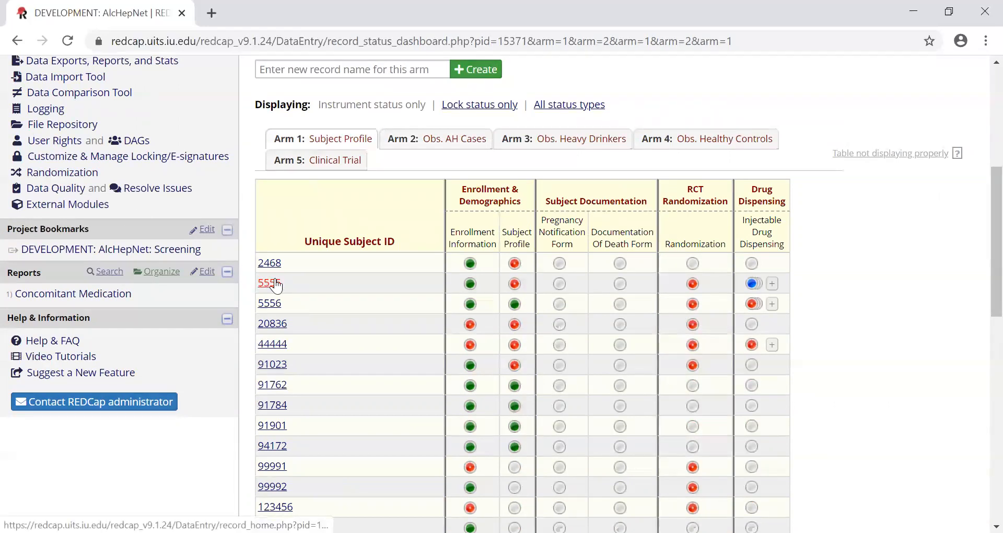
- Open the first listed subject's Enrollment Information form, review its study enrollment fields, and return to the Record Status Dashboard
click(471, 264)
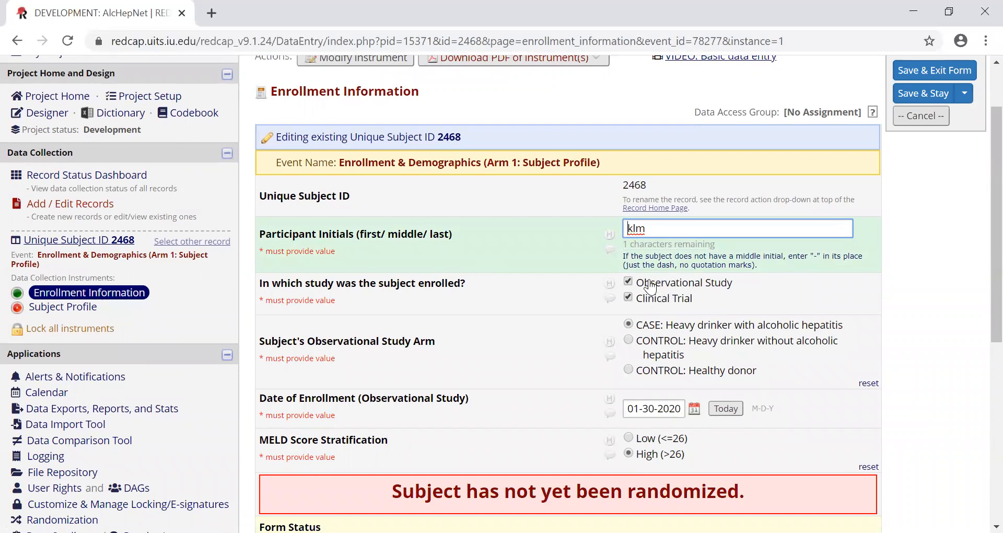
scroll(553, 288, up, 2)
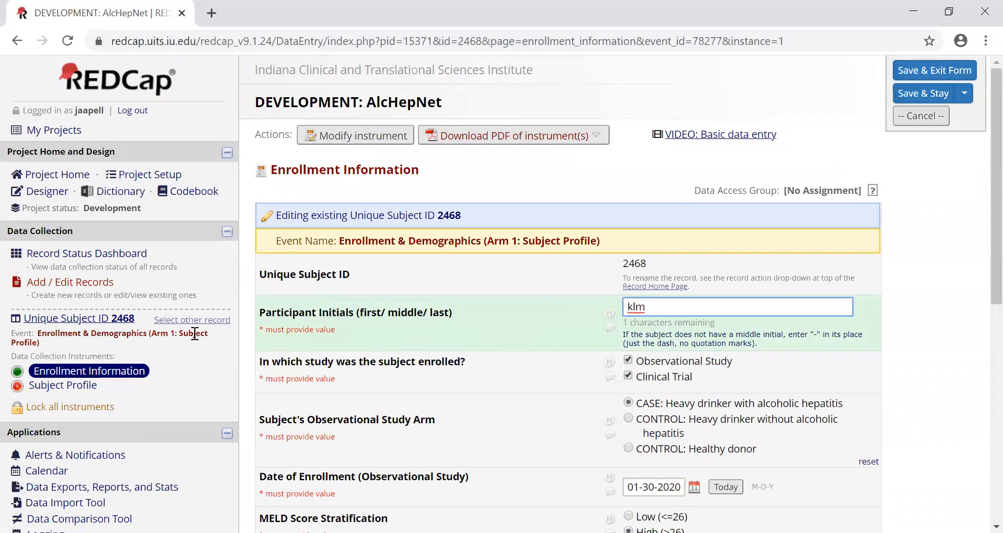
click(121, 256)
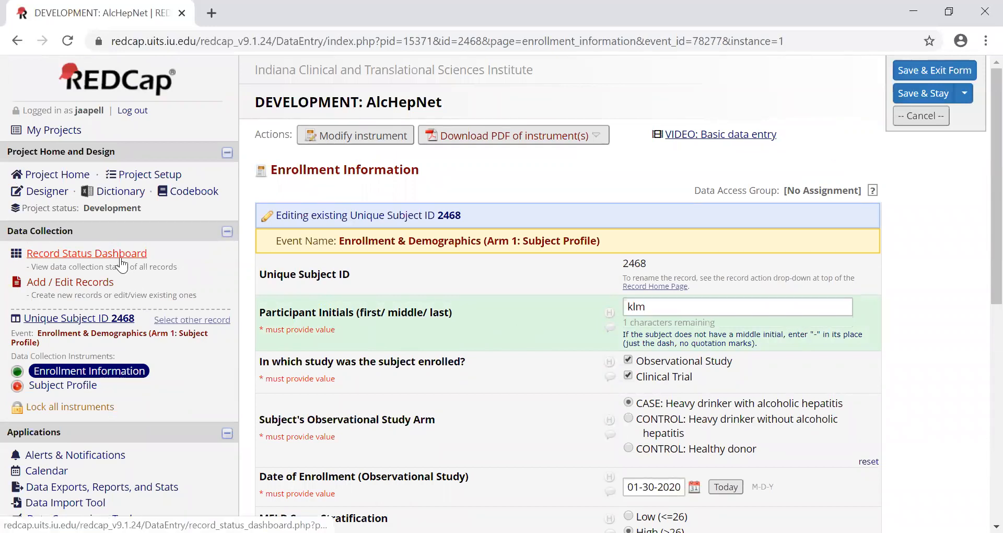
- Review the dashboard's arm options, Arm 1 subject table and status icon legend
scroll(309, 339, down, 3)
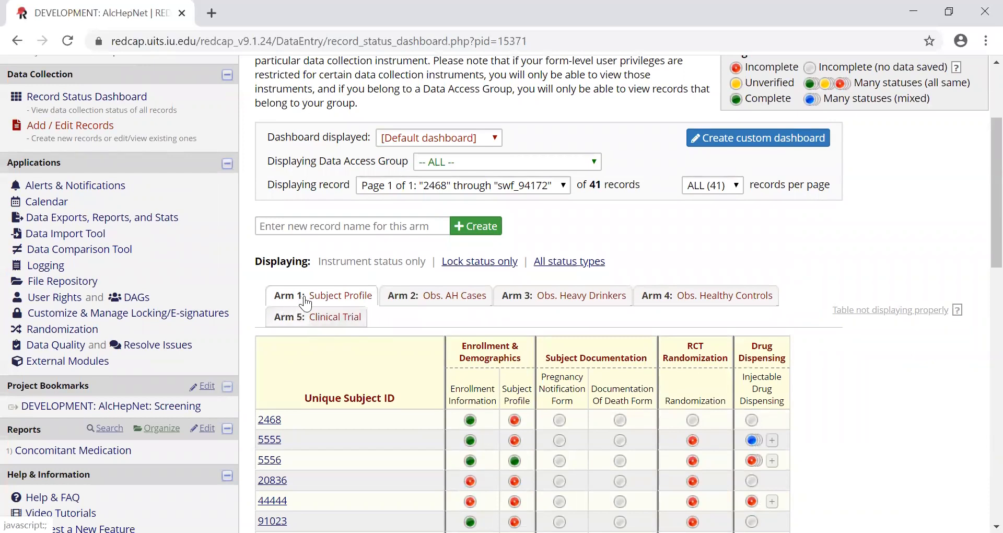
scroll(308, 297, down, 1)
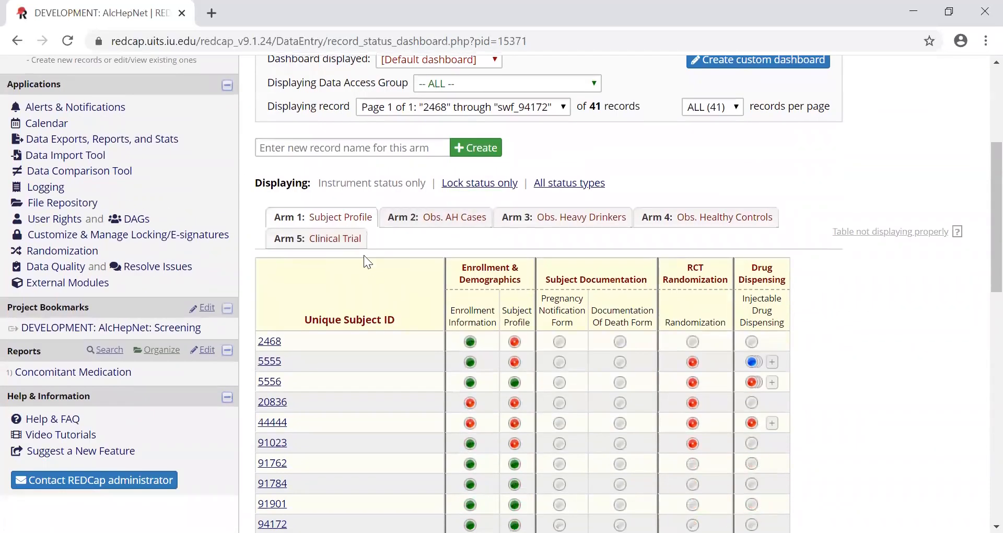
scroll(441, 253, up, 1)
scroll(442, 253, up, 1)
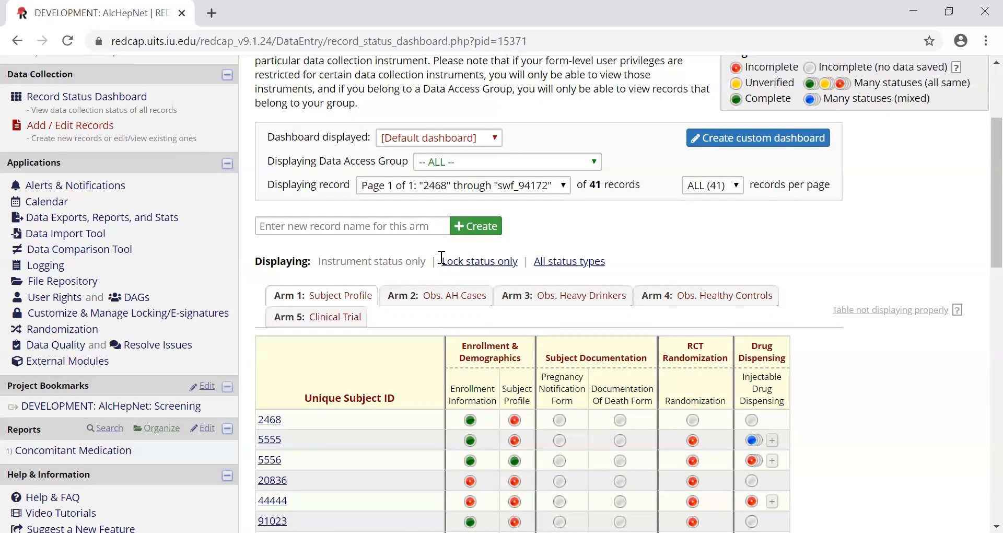
scroll(265, 263, up, 3)
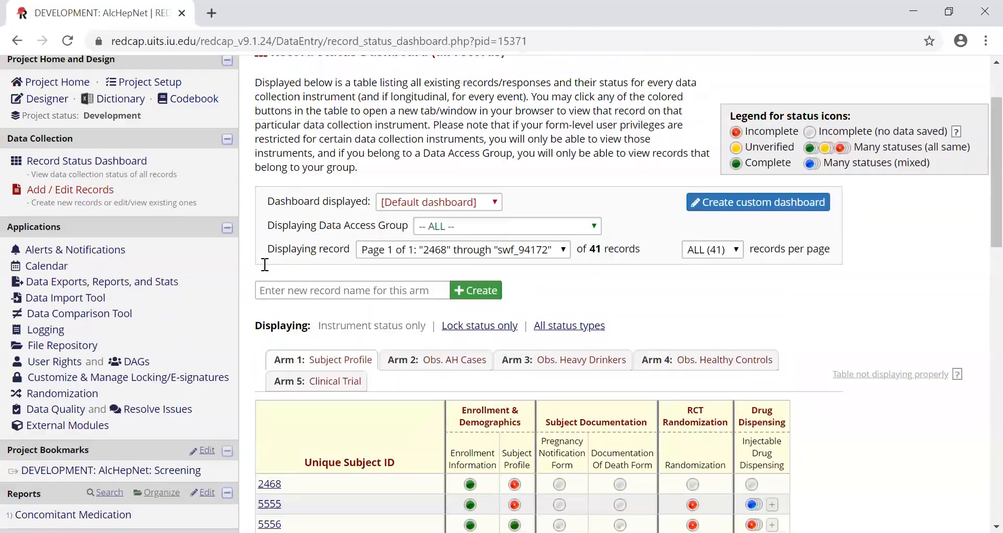